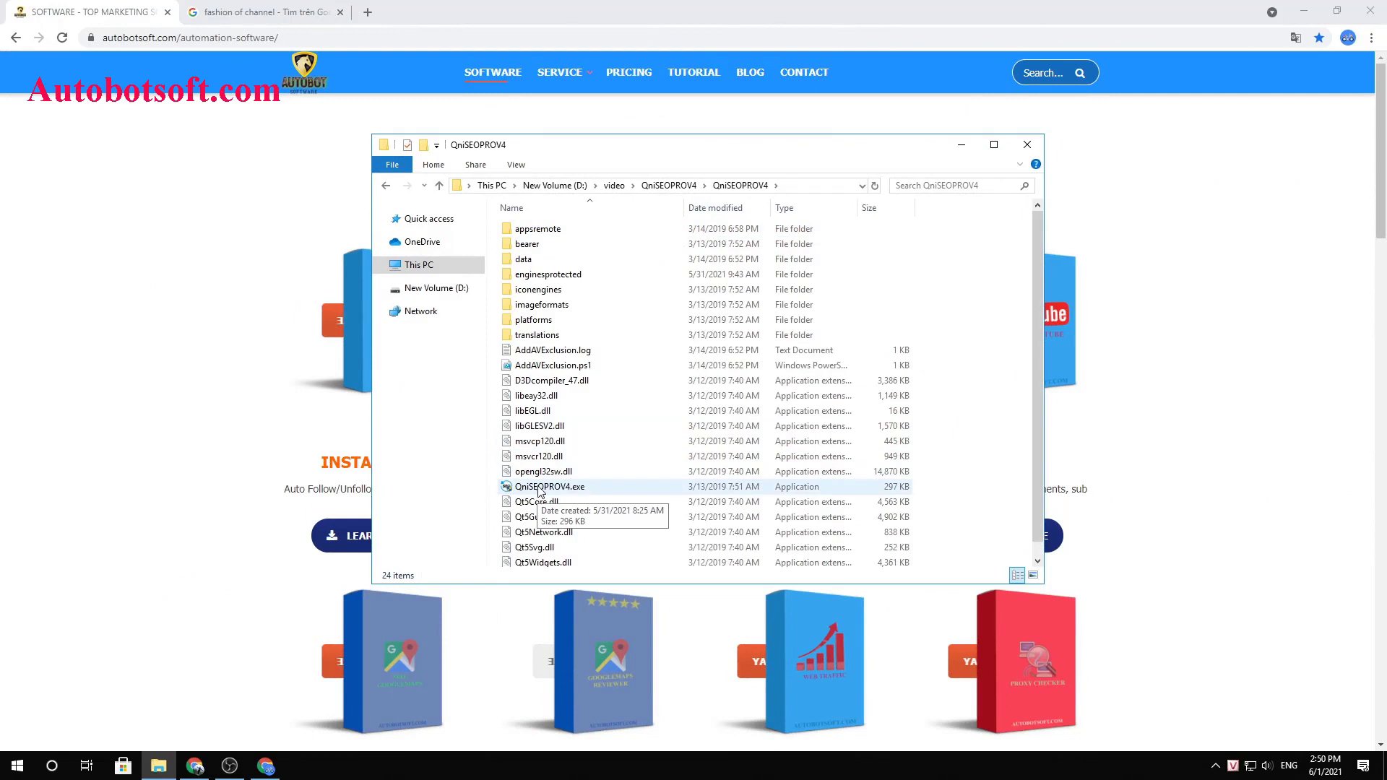
Launch QniSEOPROV4.exe from its folder and go to the autobotsoft.com home page in the browser.
double_click(538, 488)
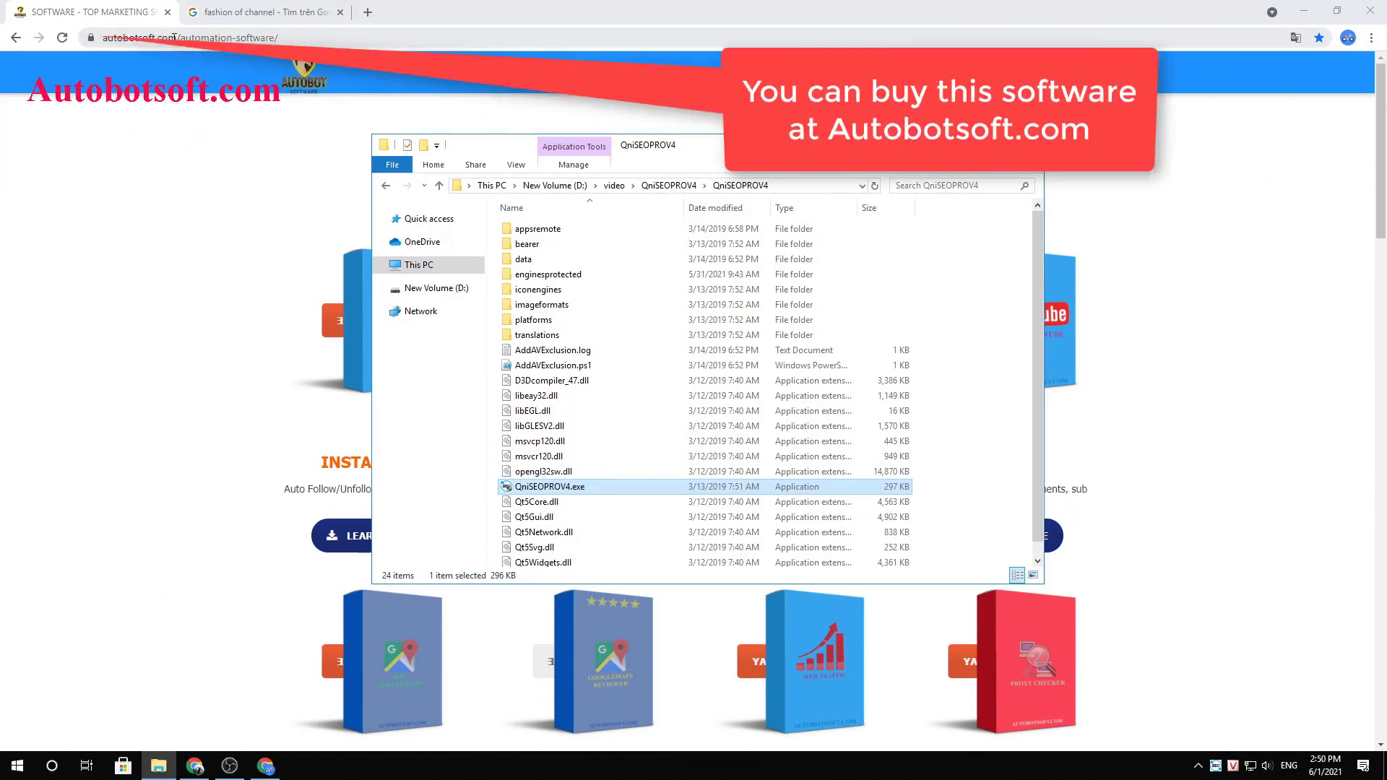
left_click_drag(177, 37, 101, 40)
mouse_move(558, 71)
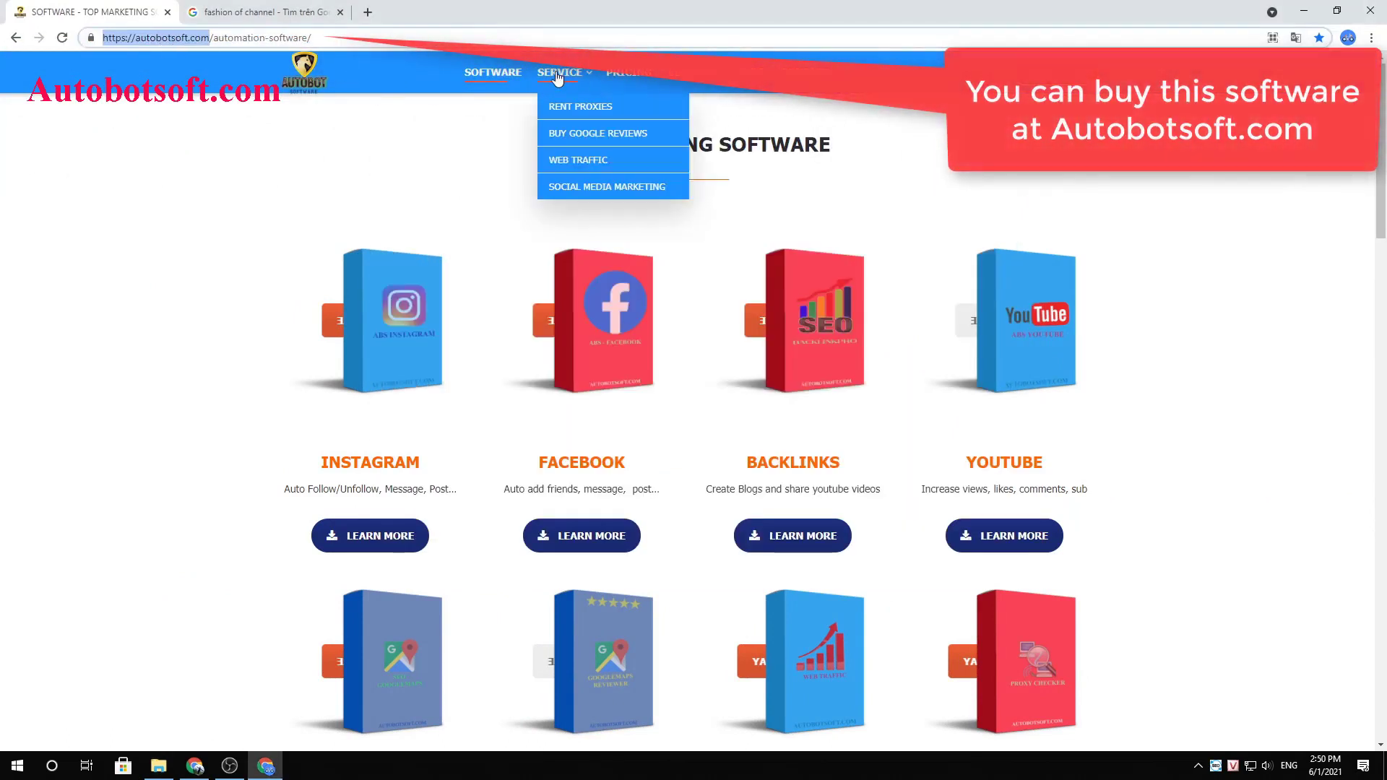
left_click(558, 71)
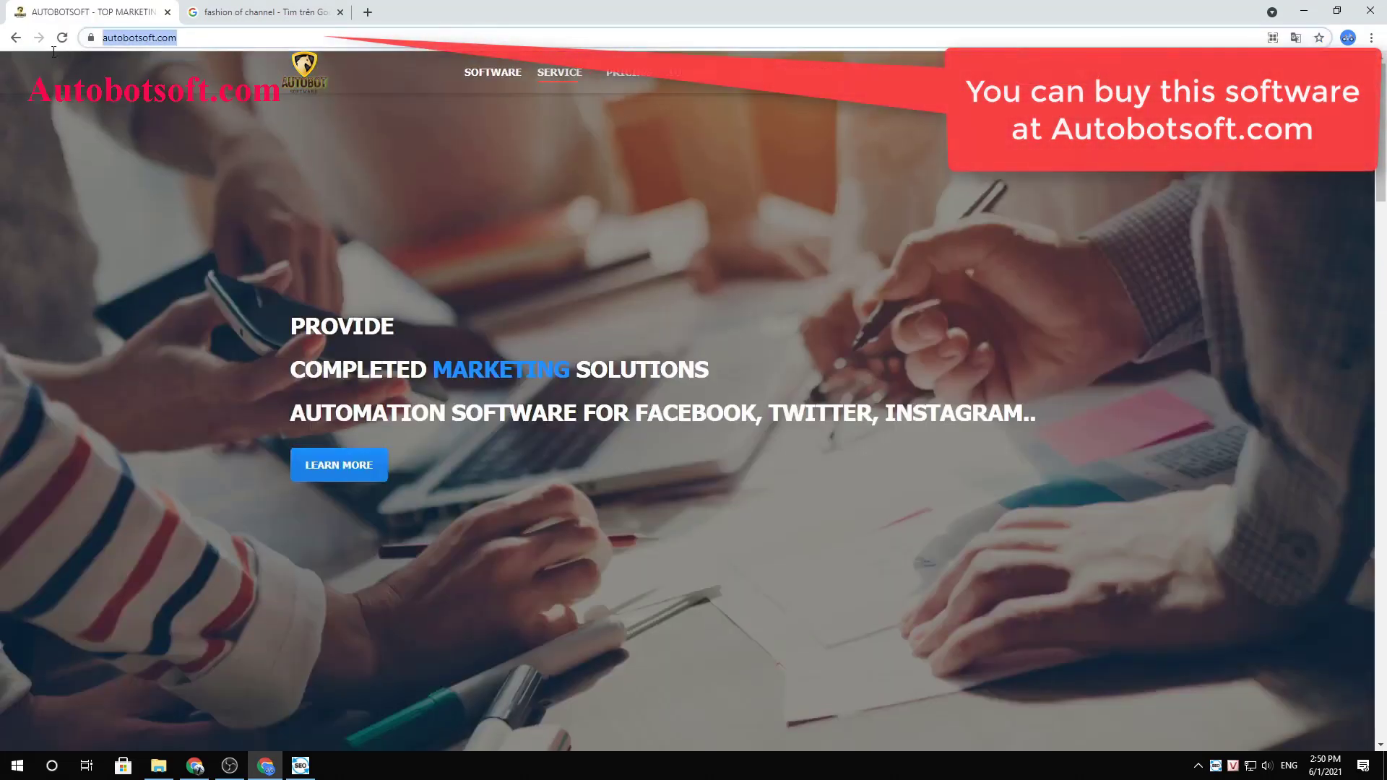
Switch from the browser to the QniSEOPROV4 settings window.
key("alt+Tab")
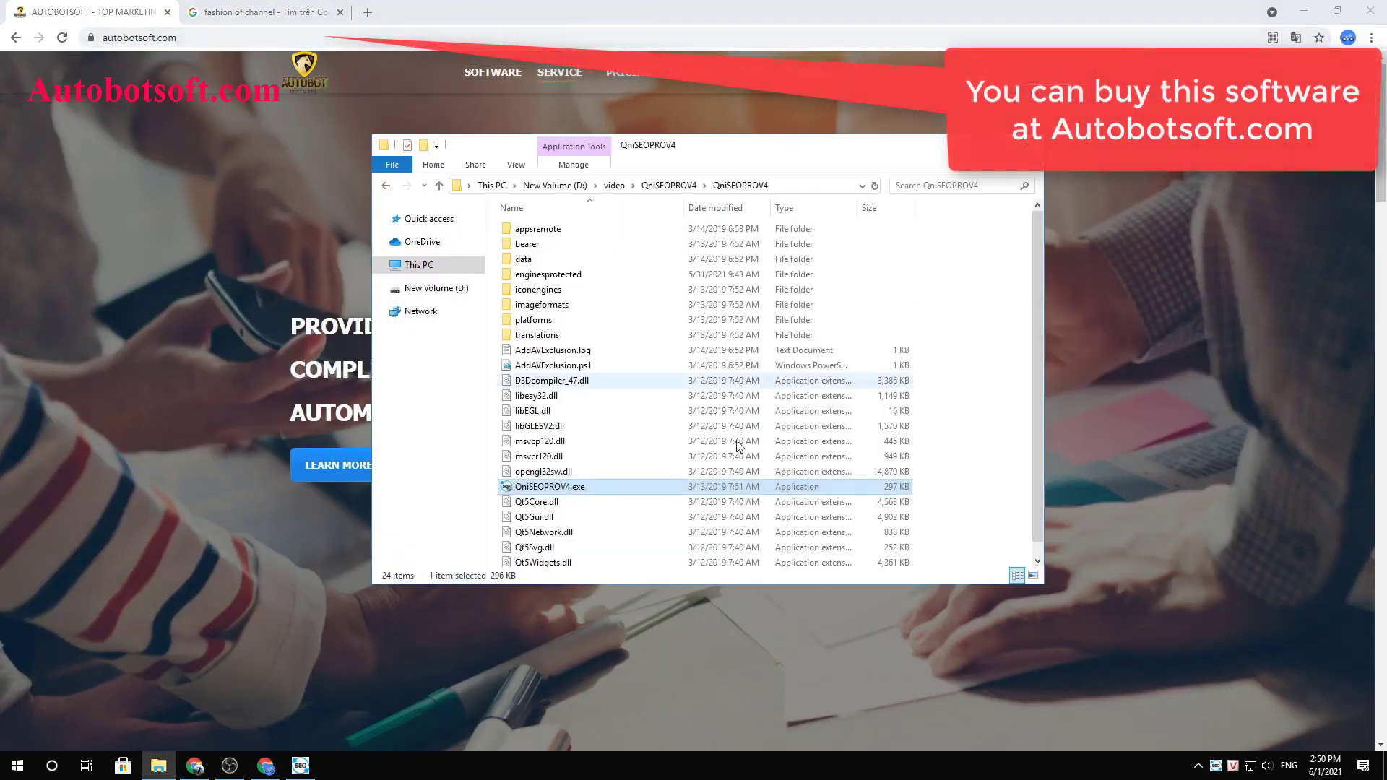
key("alt+Tab")
left_click(302, 767)
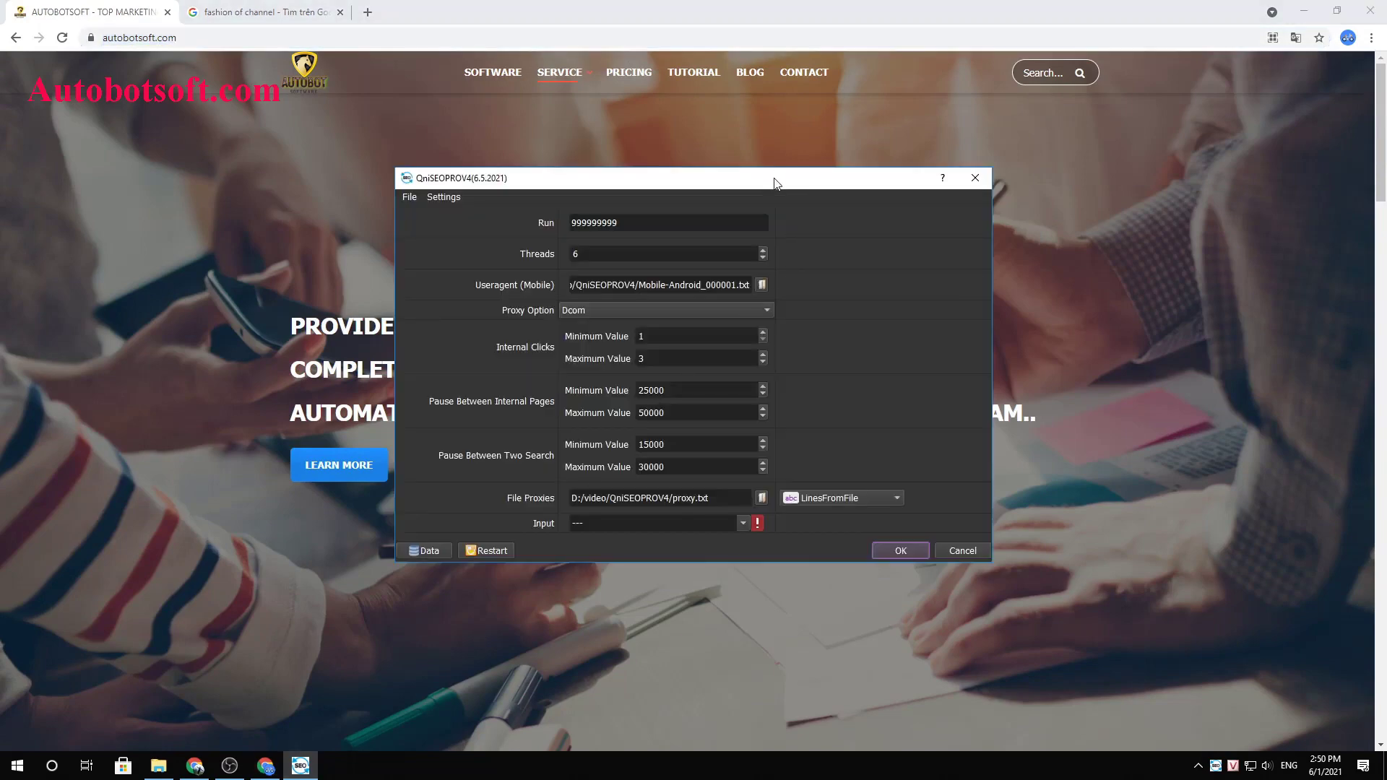
Set the number of runs to 999999999.
double_click(640, 223)
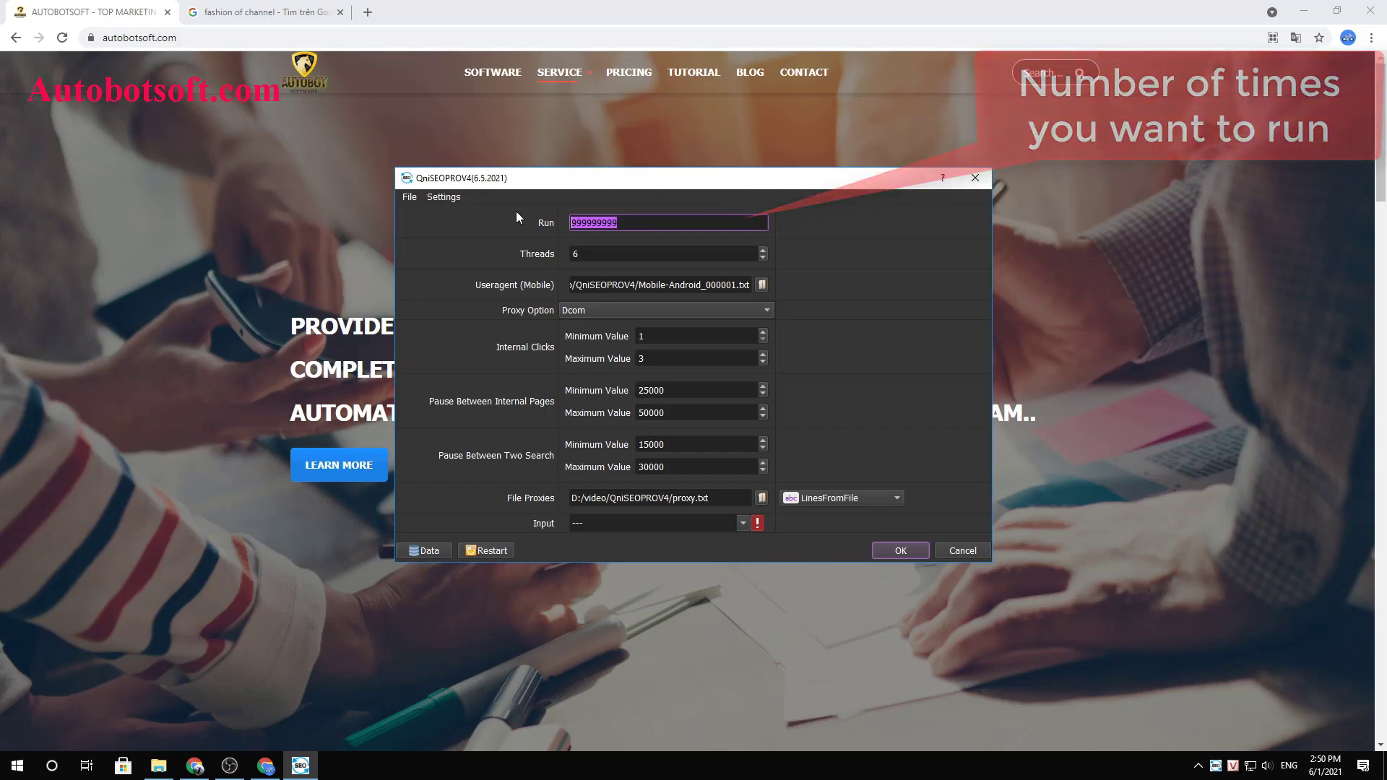
type("100")
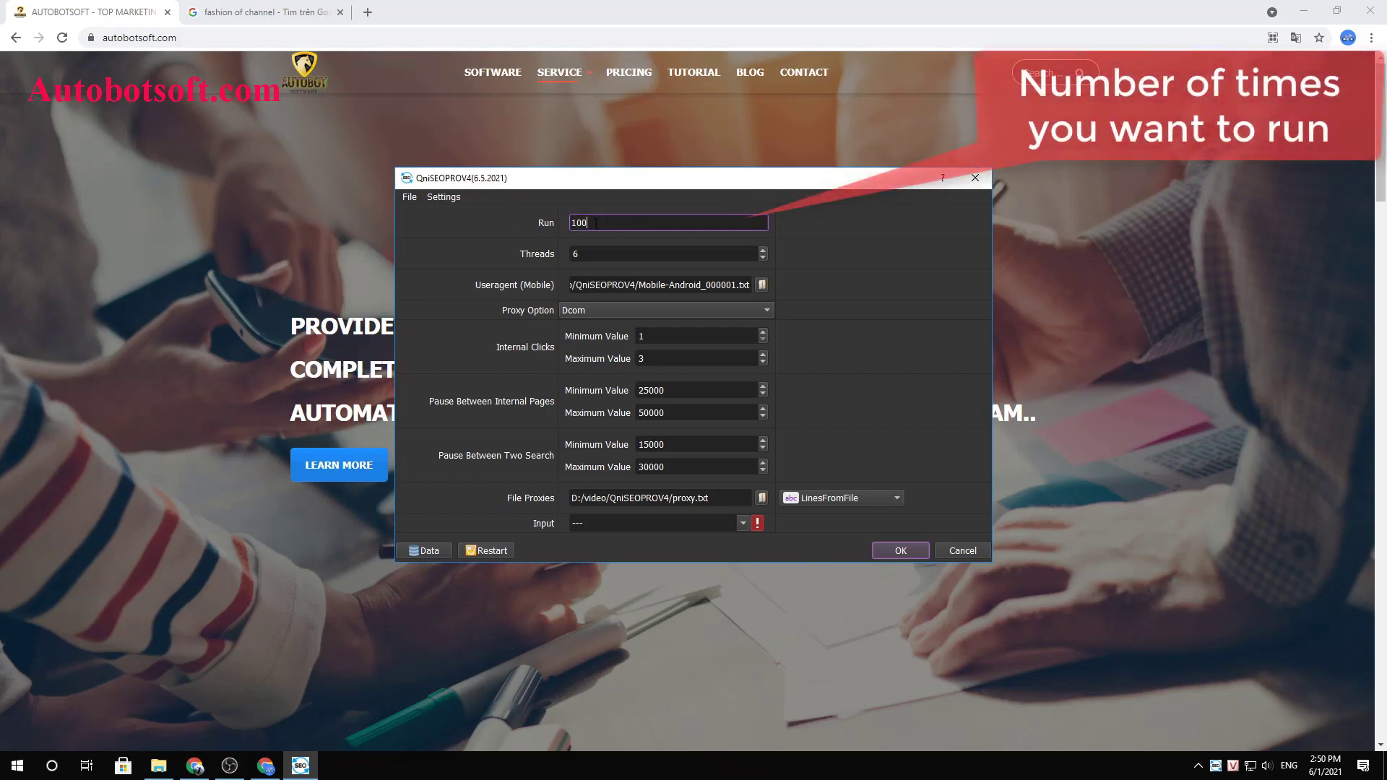
key("BackSpace")
key("BackSpace")
type("000")
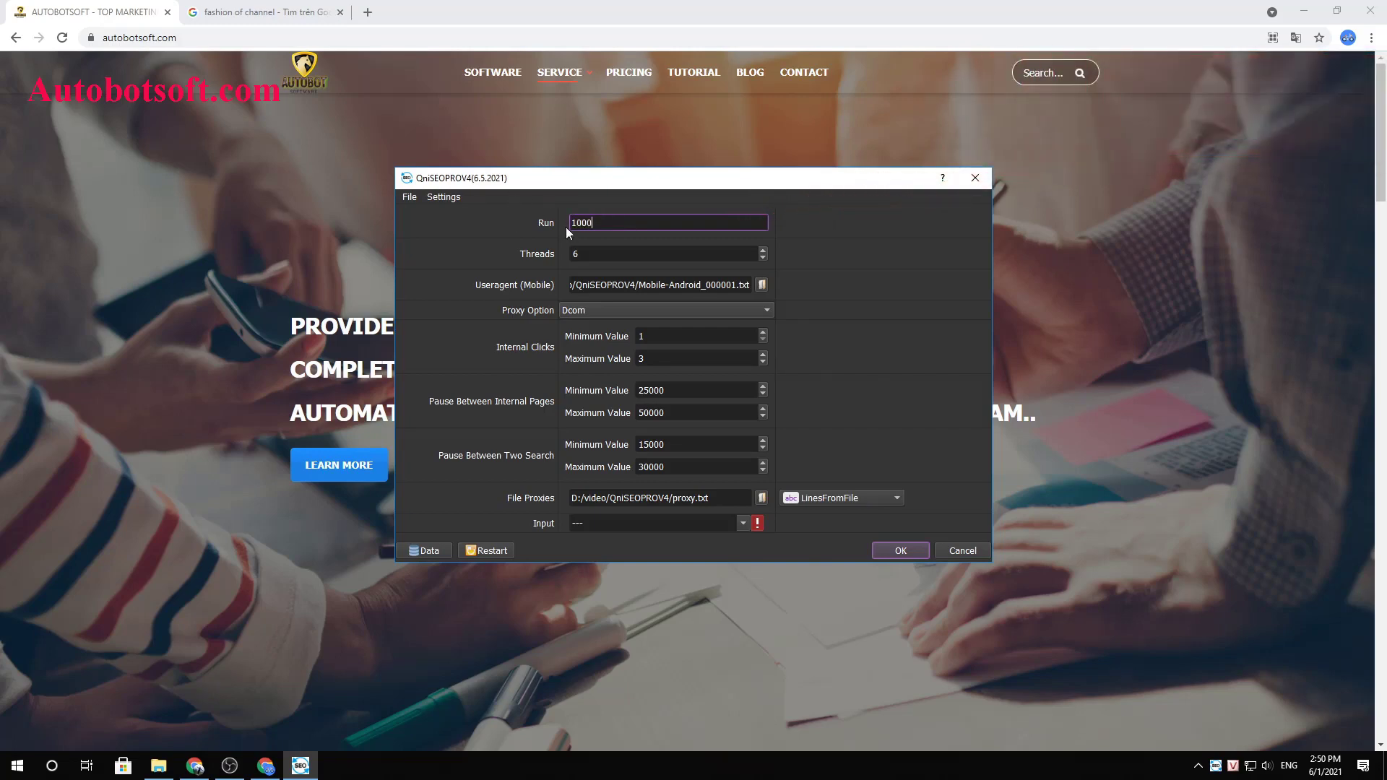
key("ctrl+a")
type("999999999")
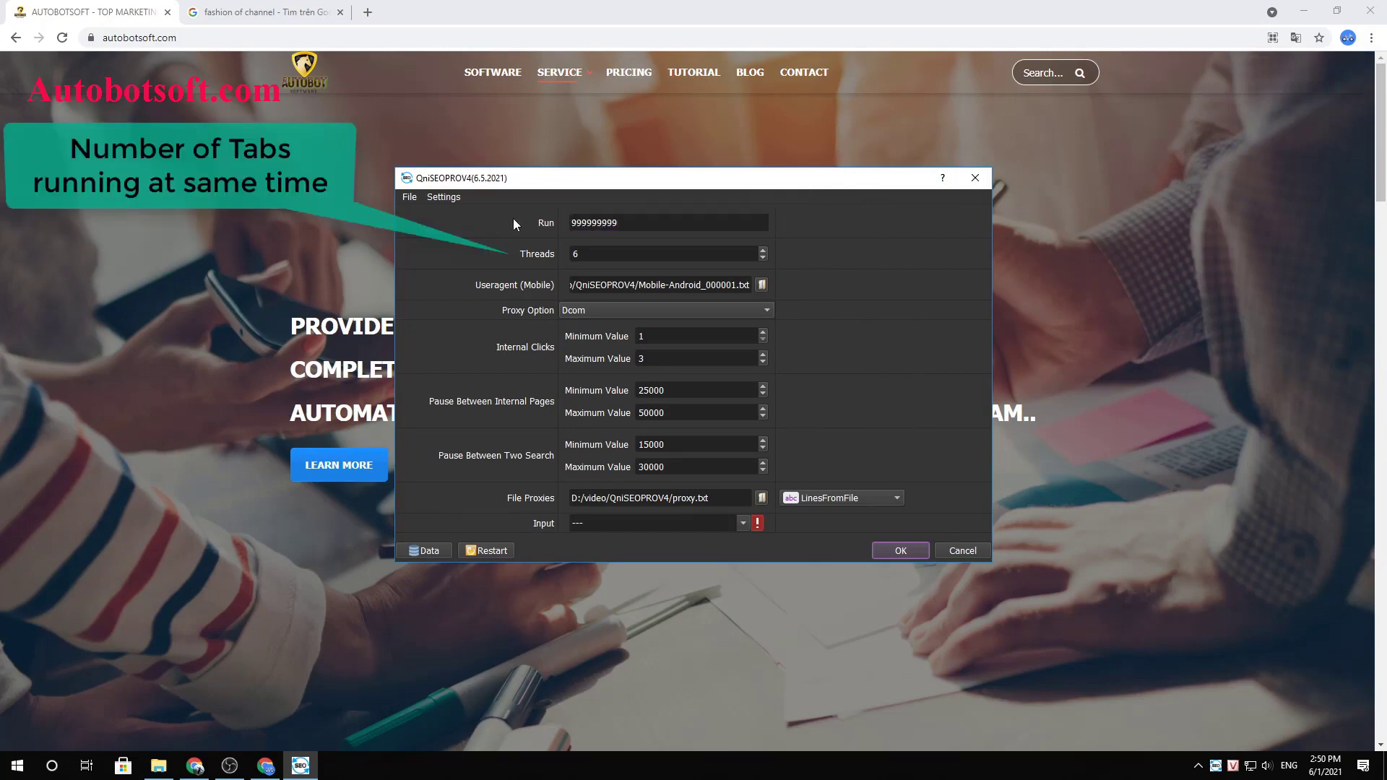
Set the number of threads to 6.
left_click(586, 255)
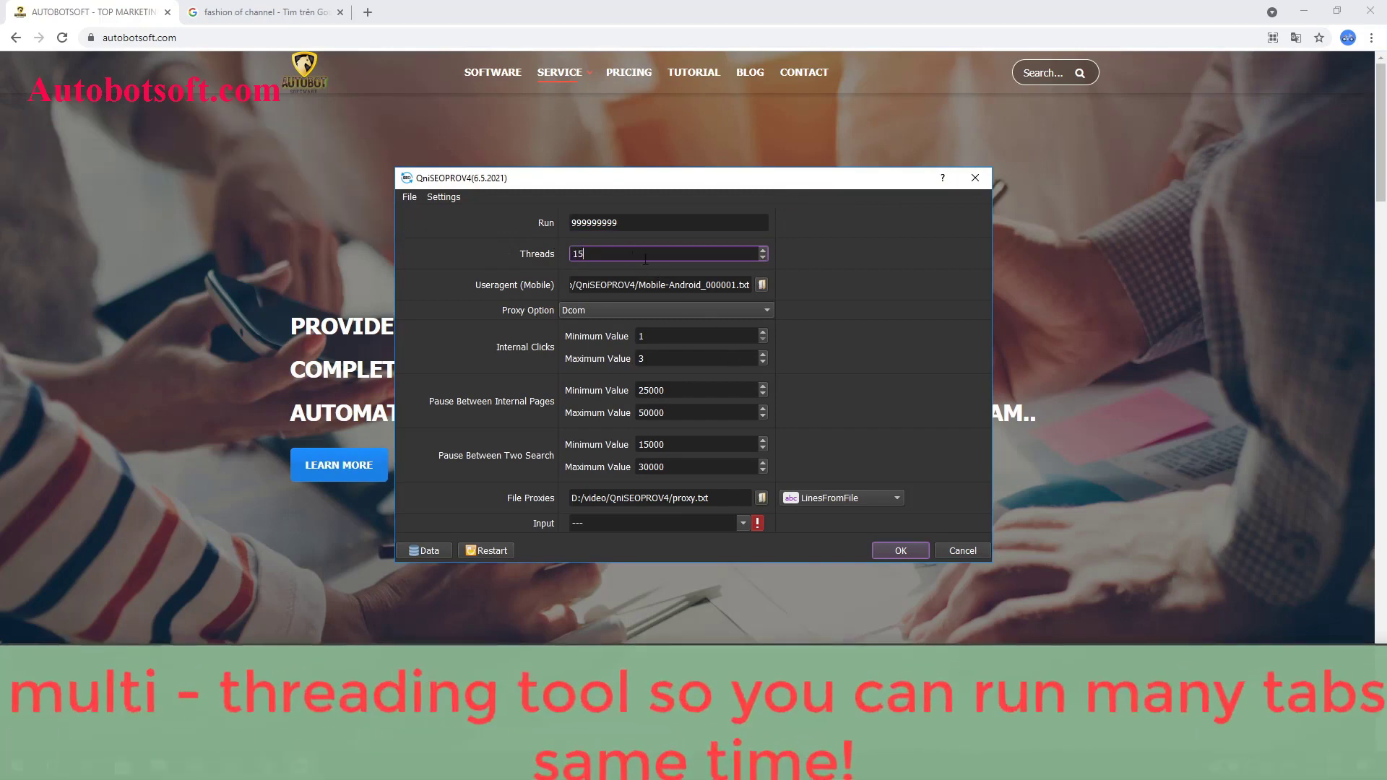
left_click_drag(592, 255, 487, 258)
type("50")
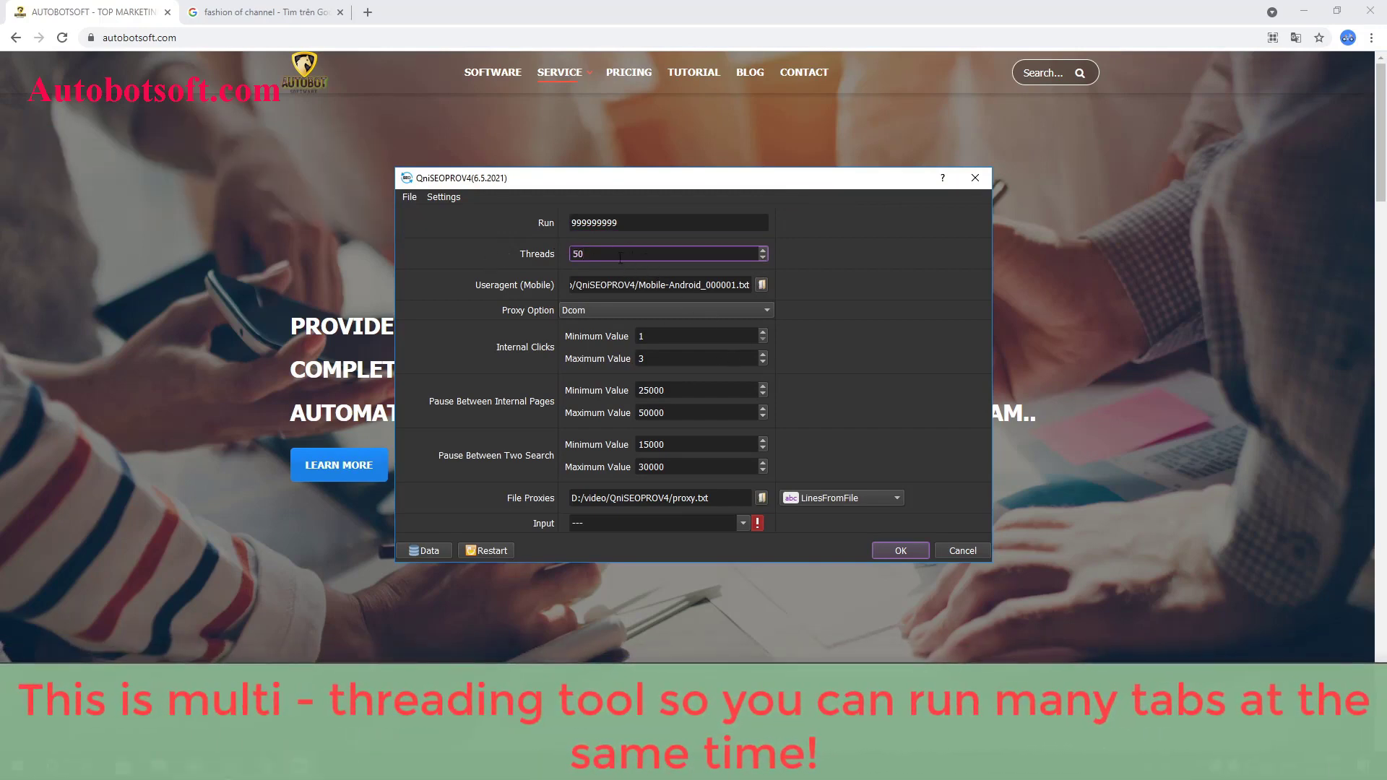
type("6")
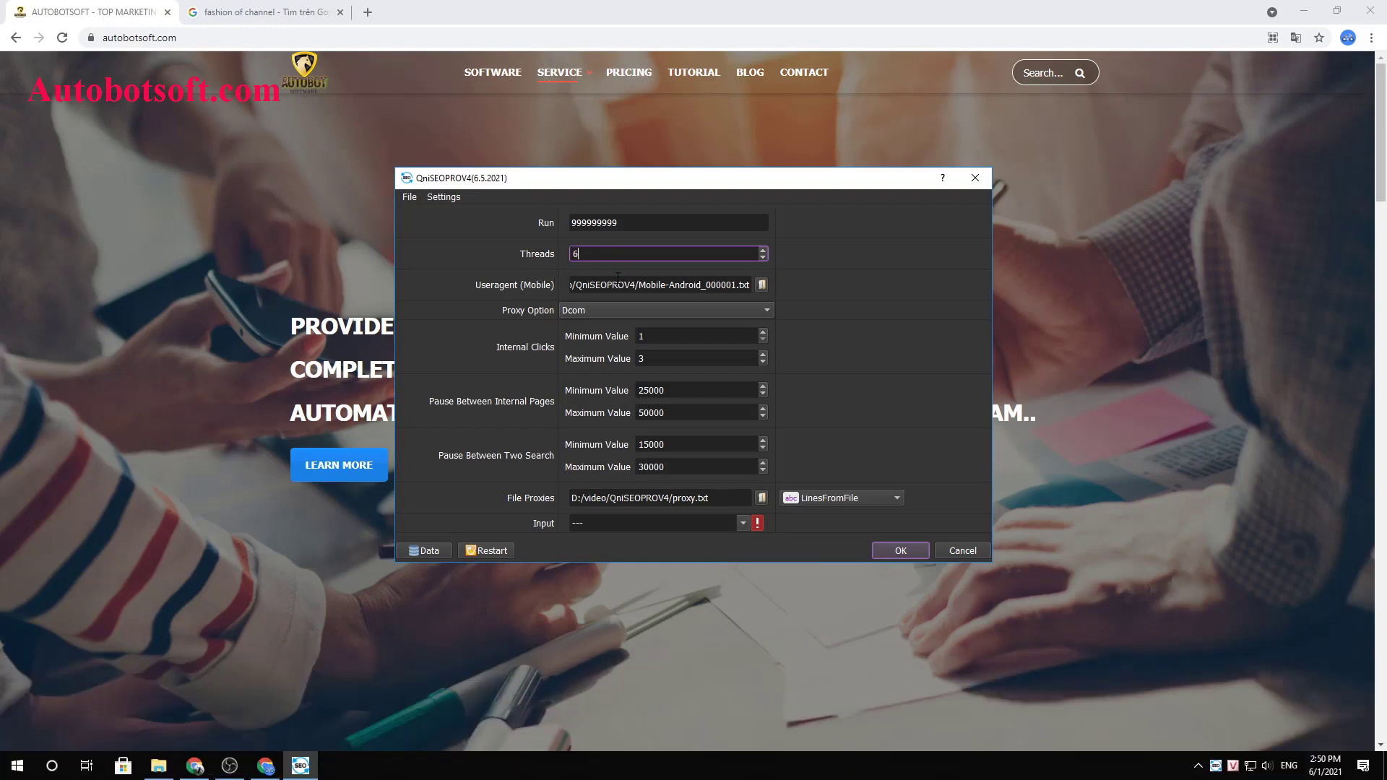
Load Mobile-Android_000001.txt from the QniSEOPROV4 folder as the mobile user agent file.
key("Tab")
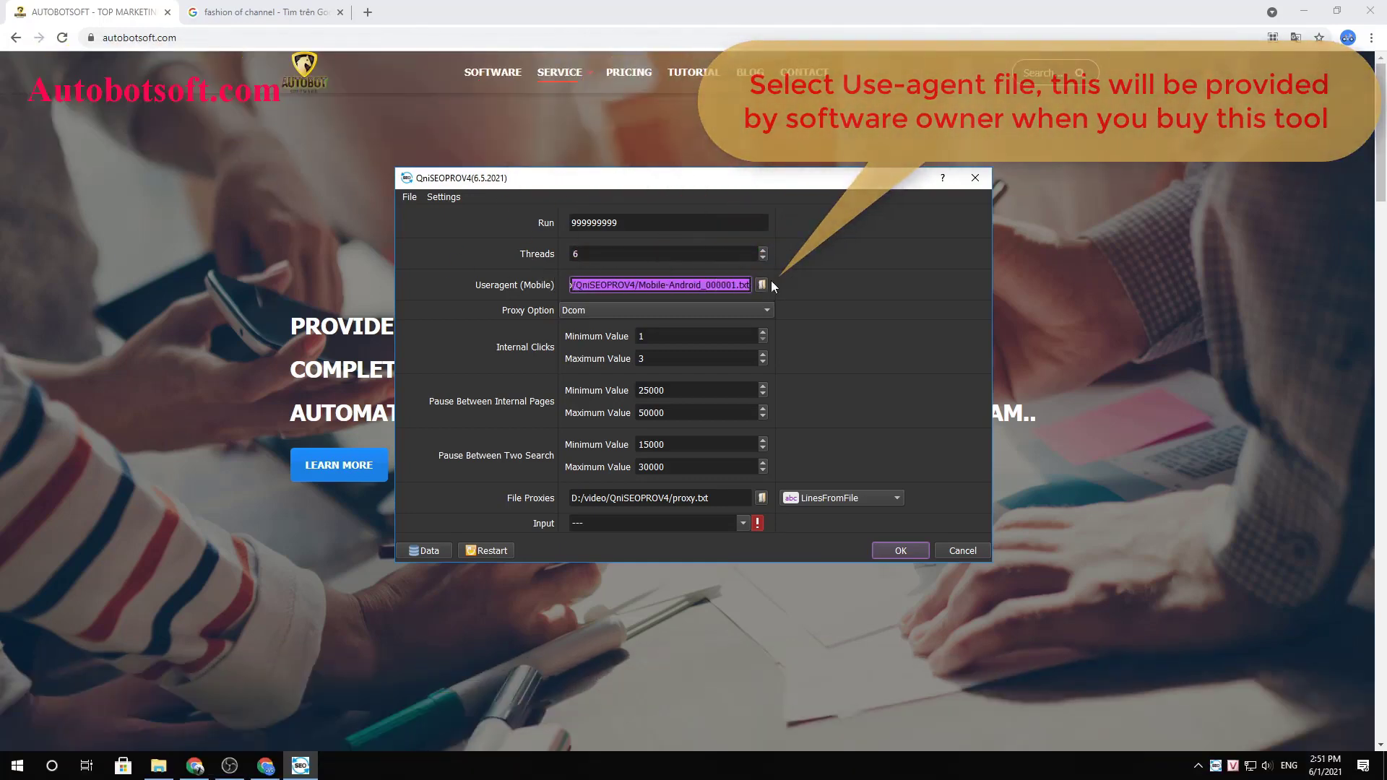
left_click(761, 284)
left_click(610, 304)
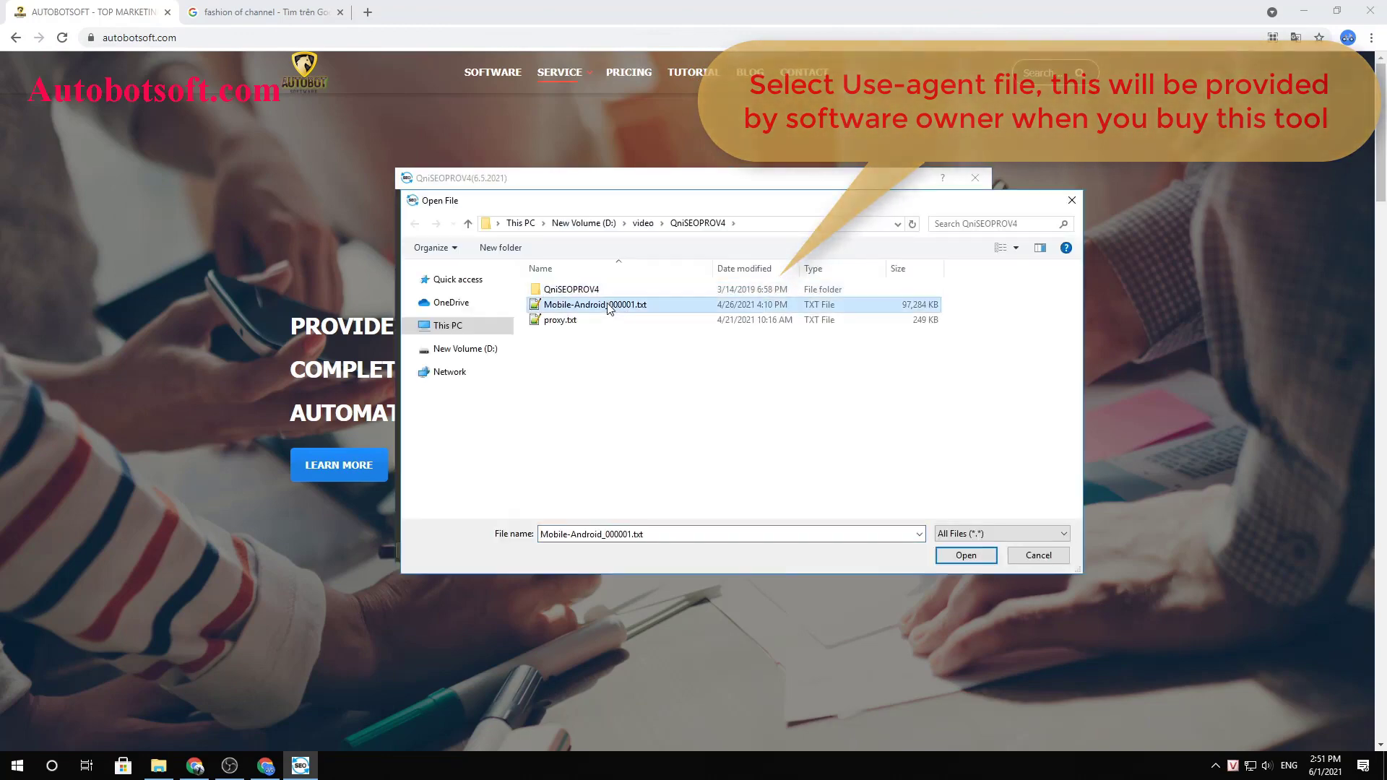
left_click(965, 555)
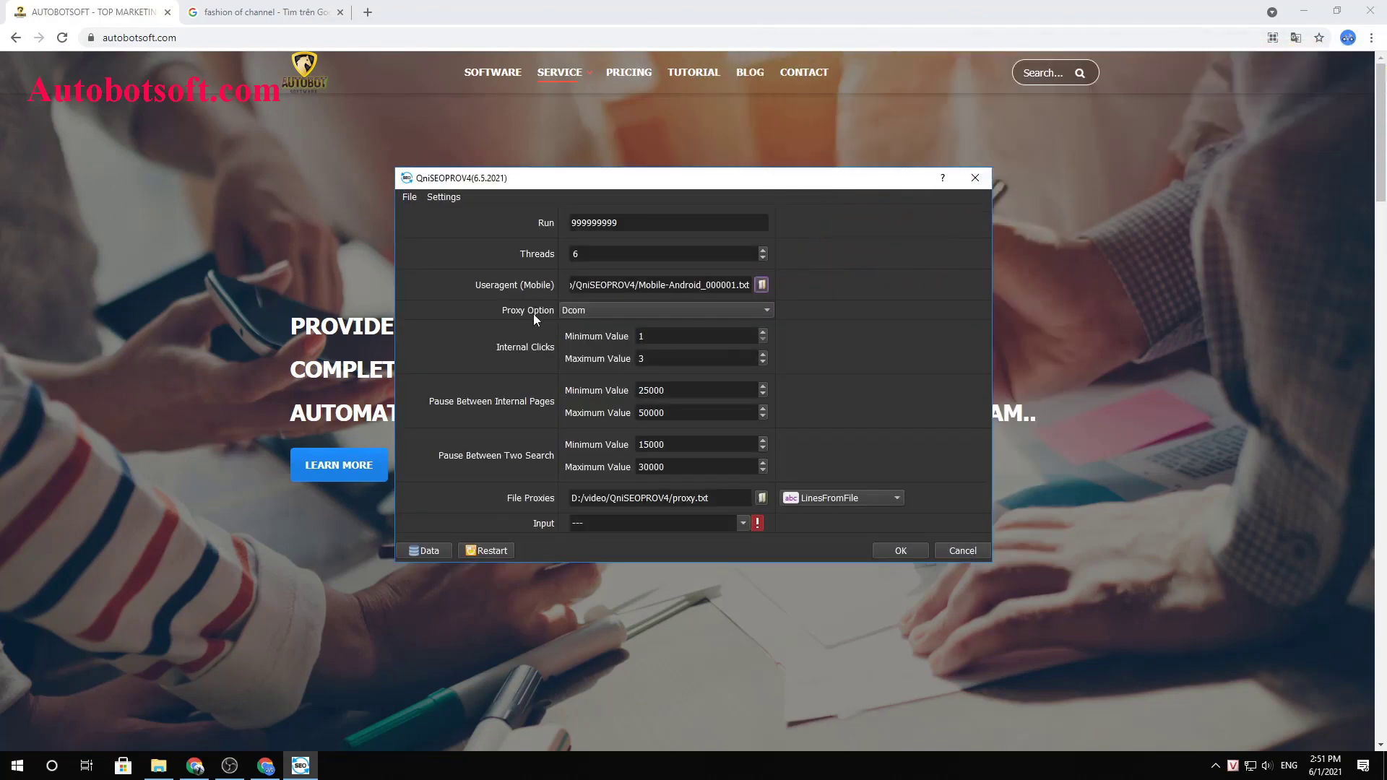
Choose proxy.txt as the proxies file under the UseProxy option, and set the proxy option back to Dcom.
left_click(581, 310)
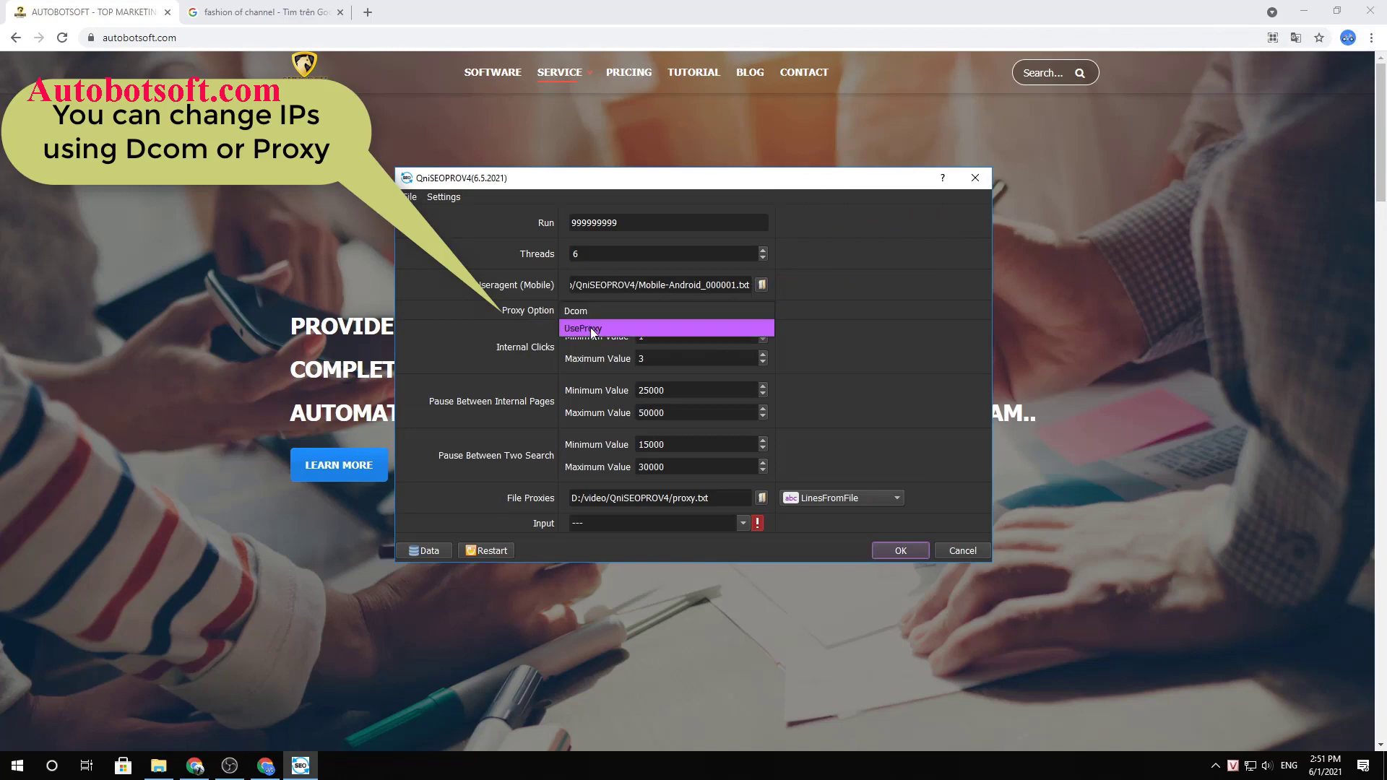
left_click(592, 328)
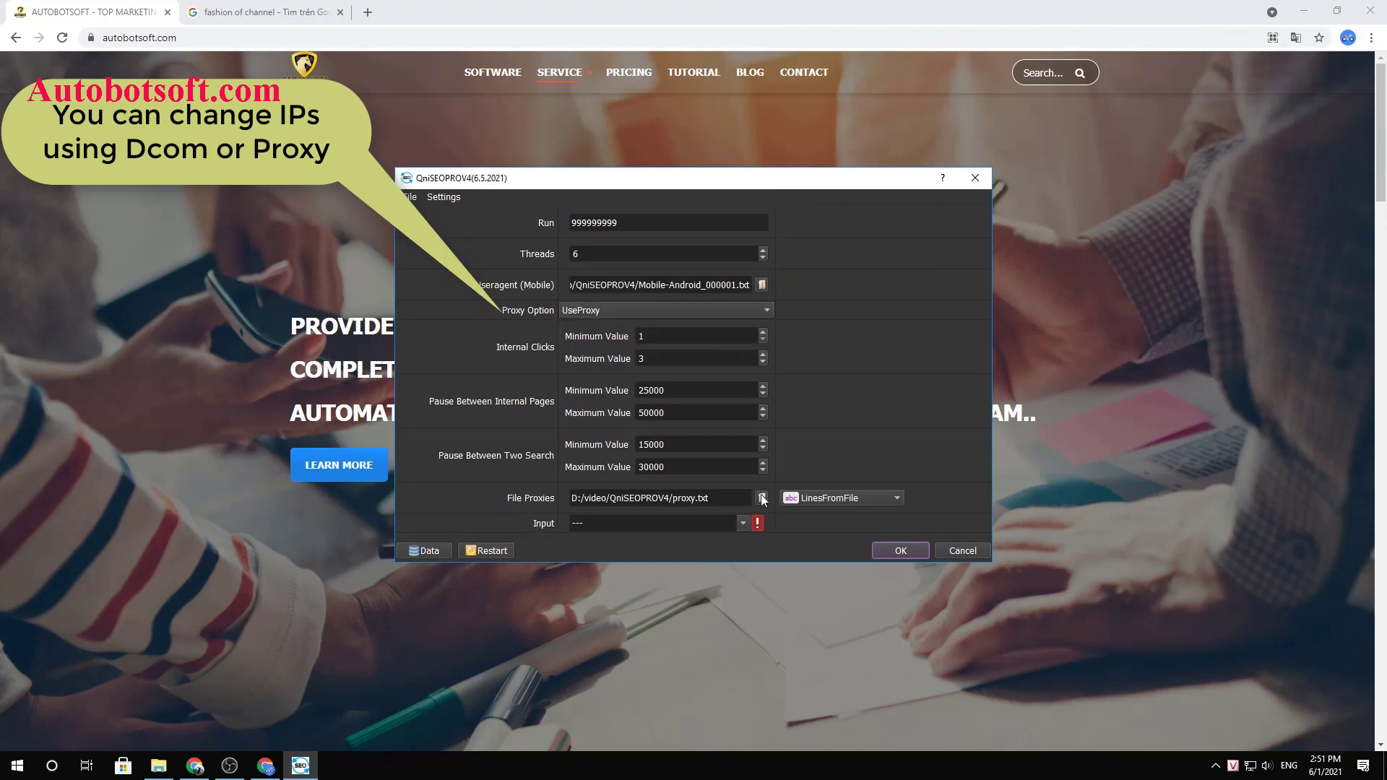
left_click(762, 498)
left_click(562, 320)
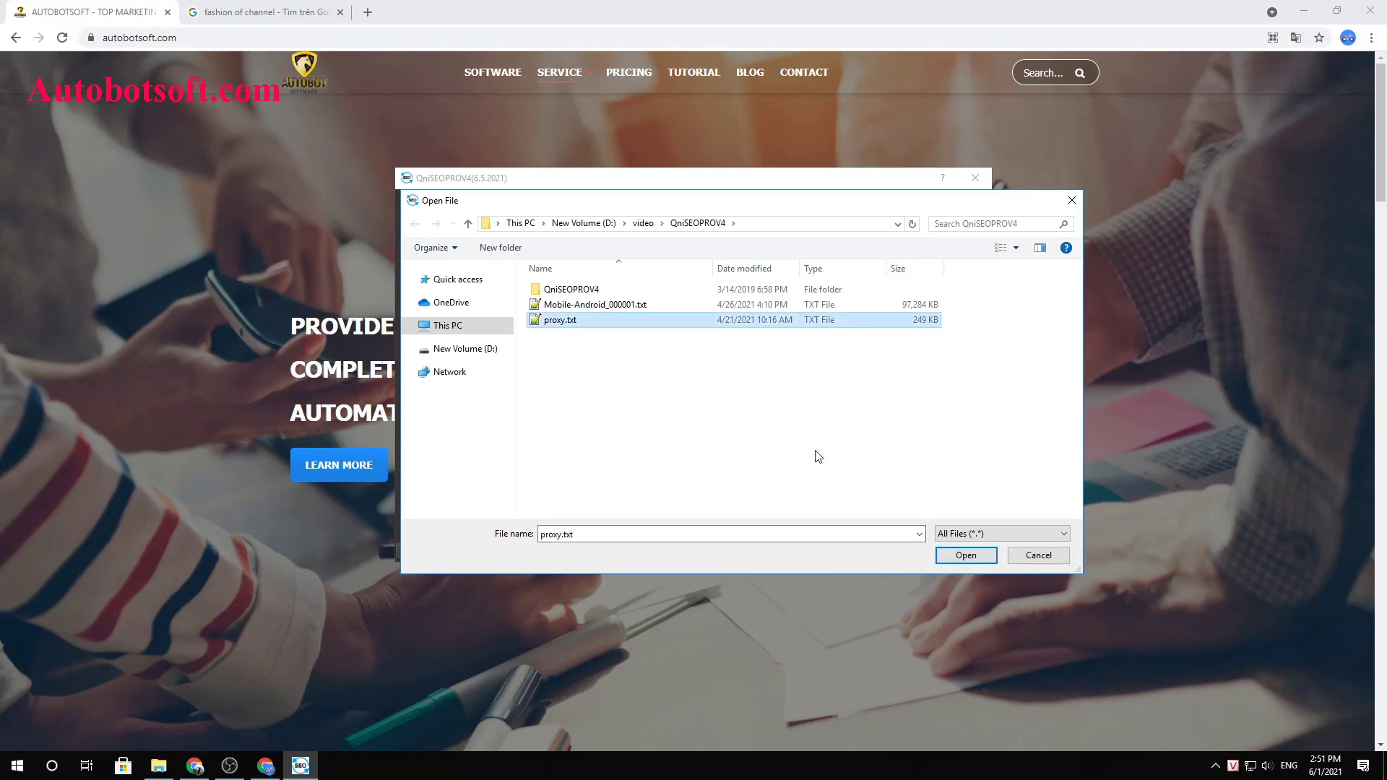
left_click(965, 555)
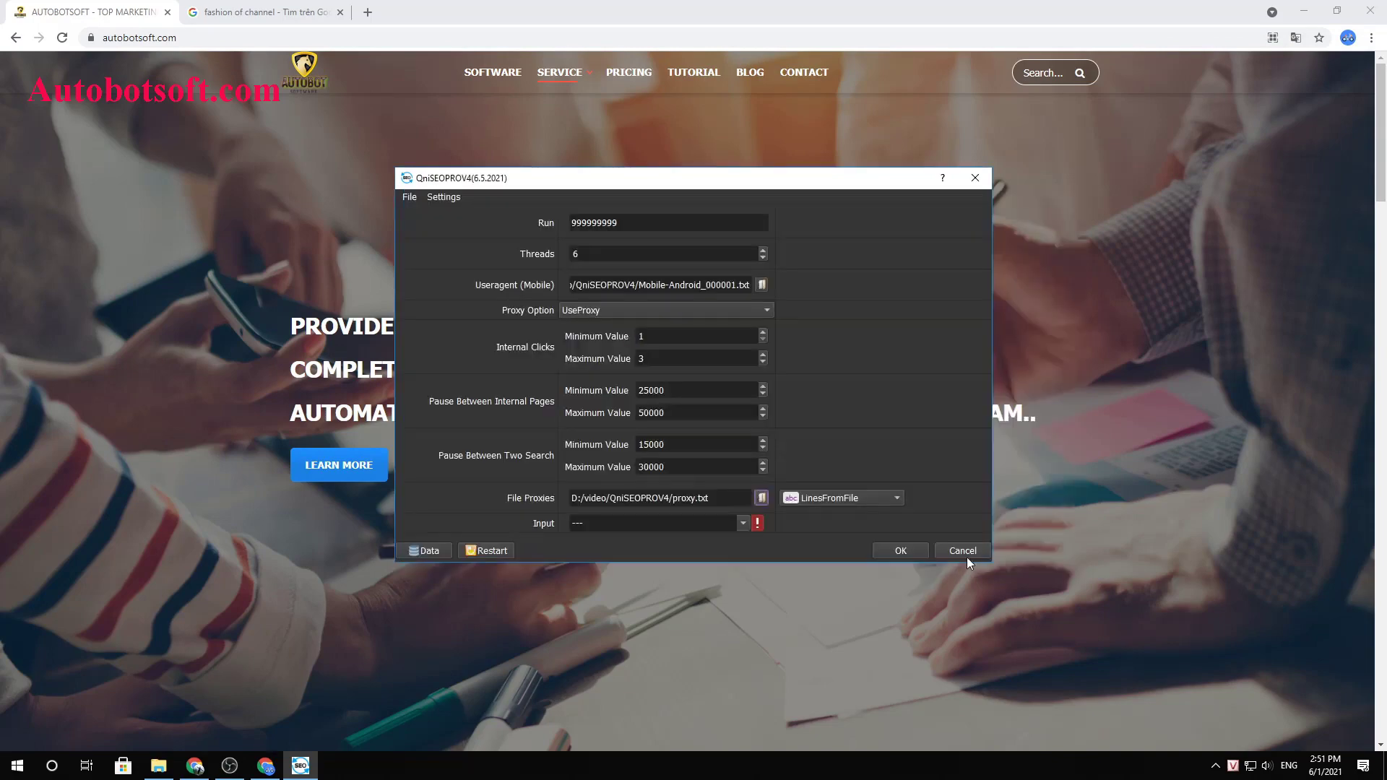
left_click(755, 319)
left_click(623, 293)
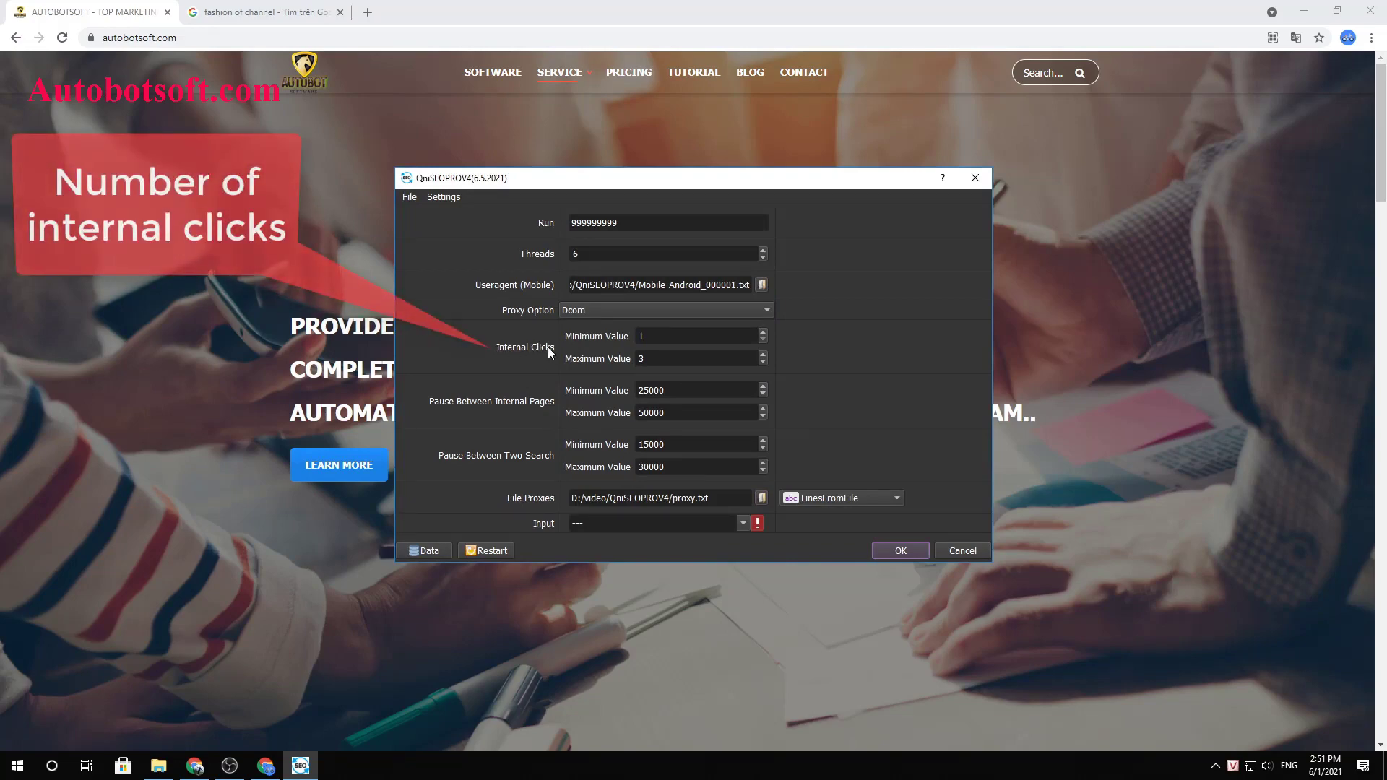
Set the internal clicks to a minimum of 1 and a maximum of 3.
left_click(694, 336)
left_click(682, 359)
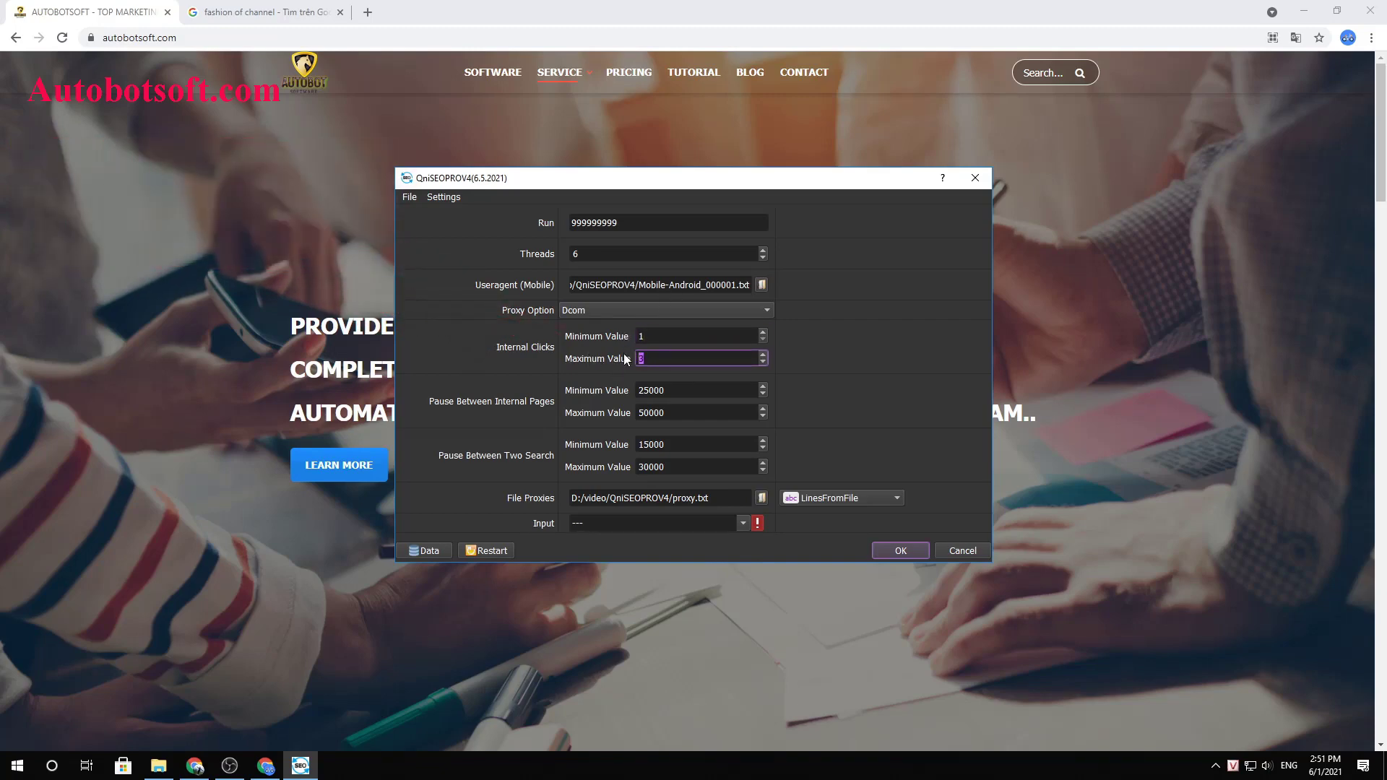
left_click(700, 336)
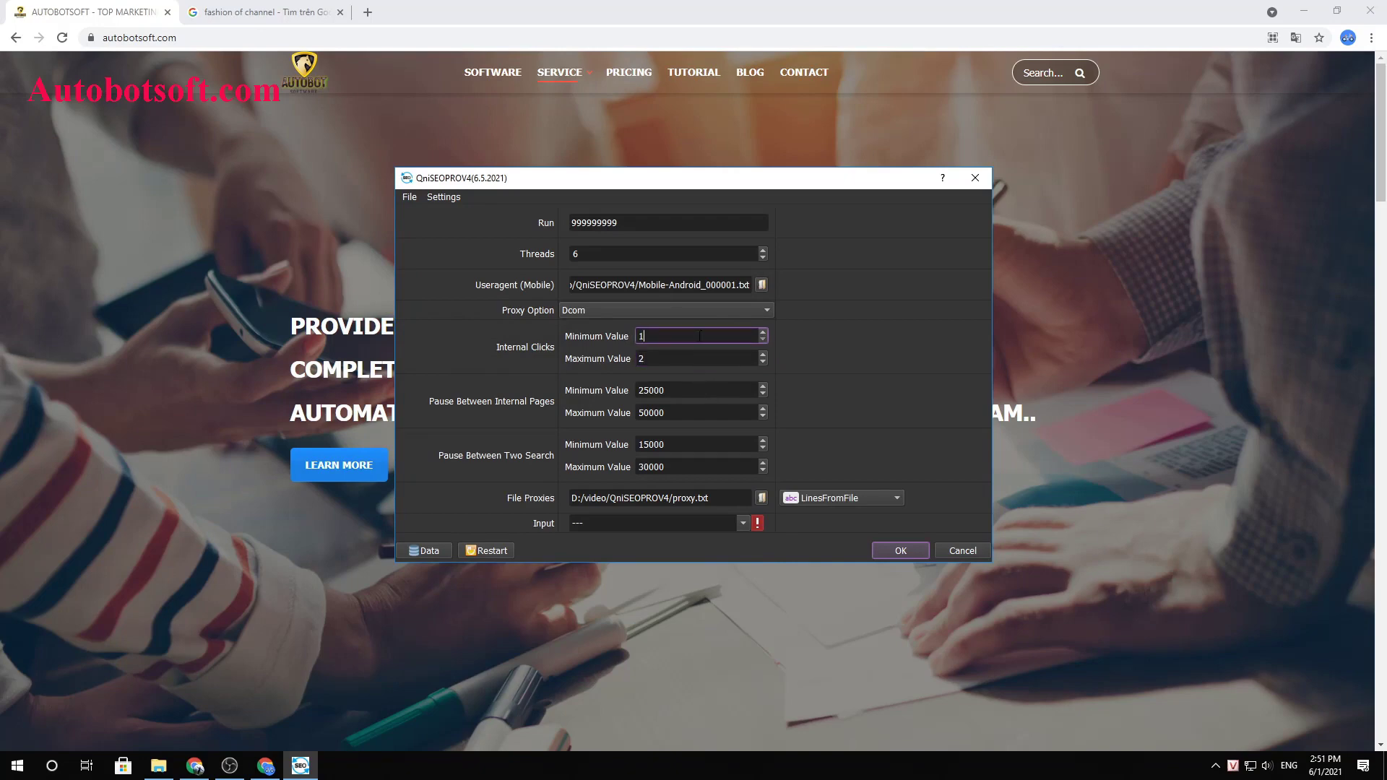
left_click(665, 360)
key("BackSpace")
type("3")
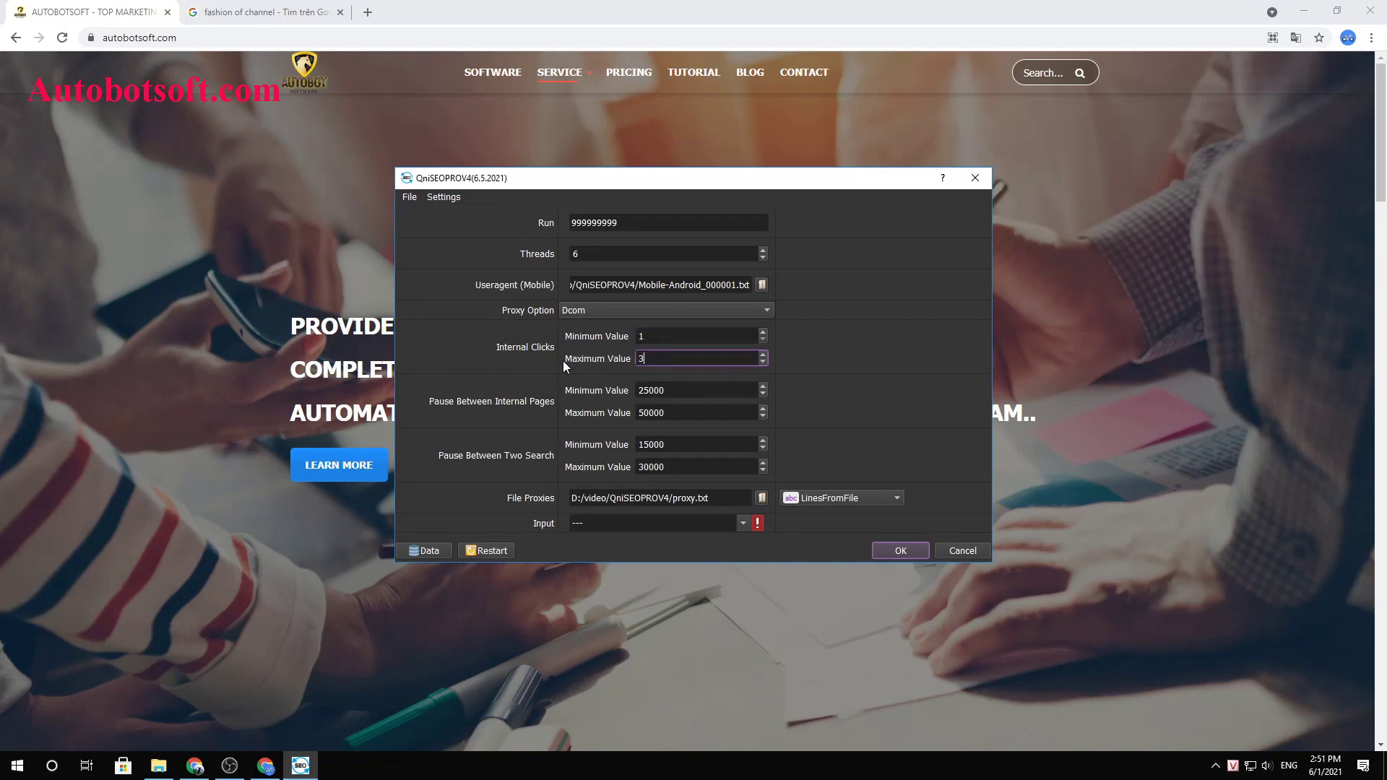
left_click(499, 401)
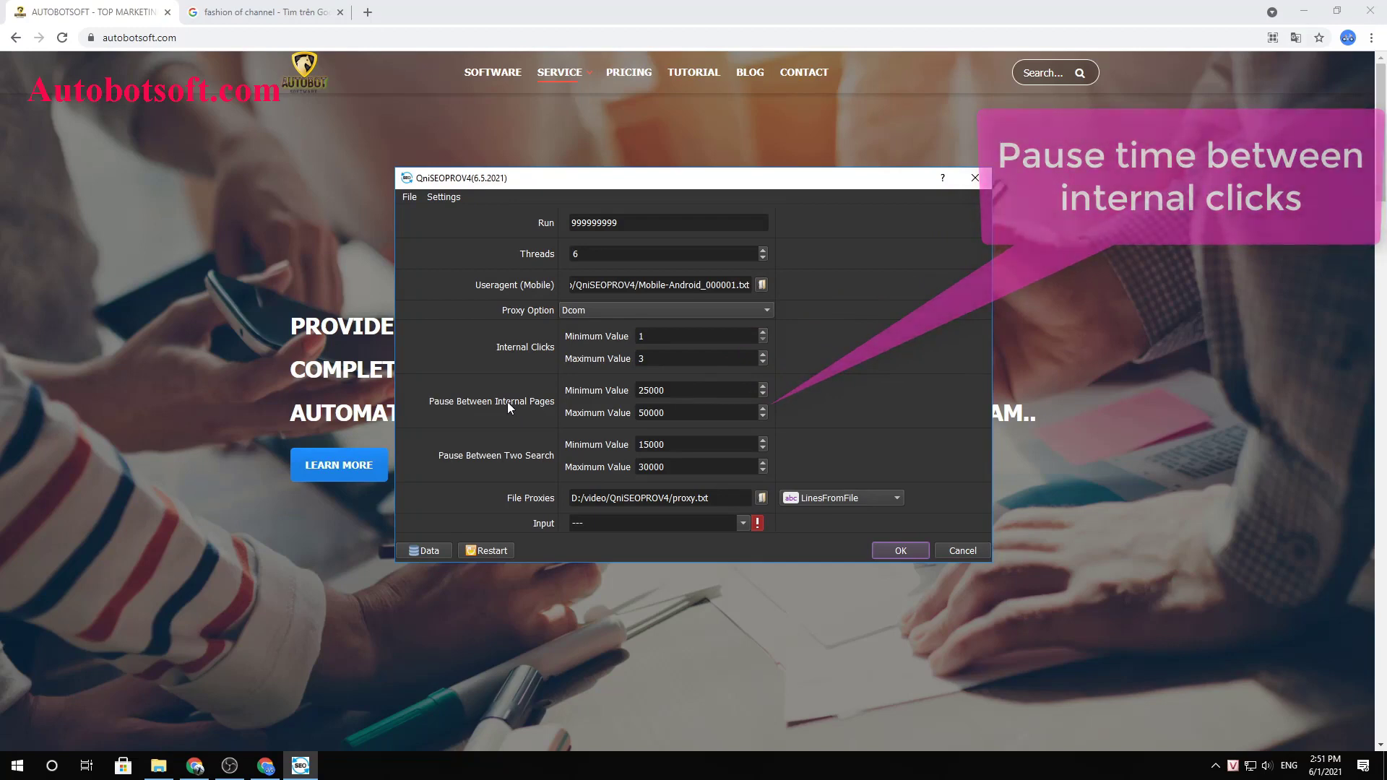
Set the pause between internal pages to a minimum of 30000 and a maximum of 60000.
left_click_drag(666, 390, 627, 398)
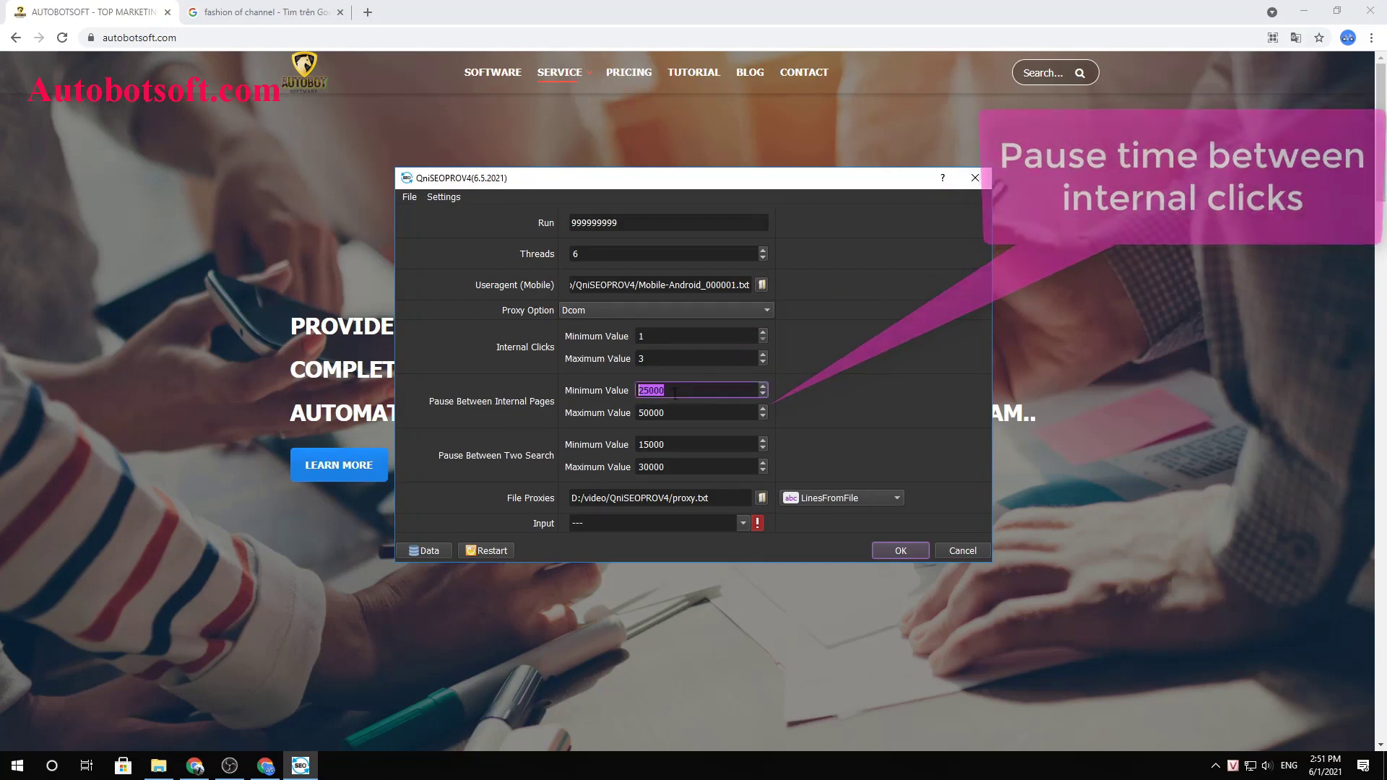
type("3")
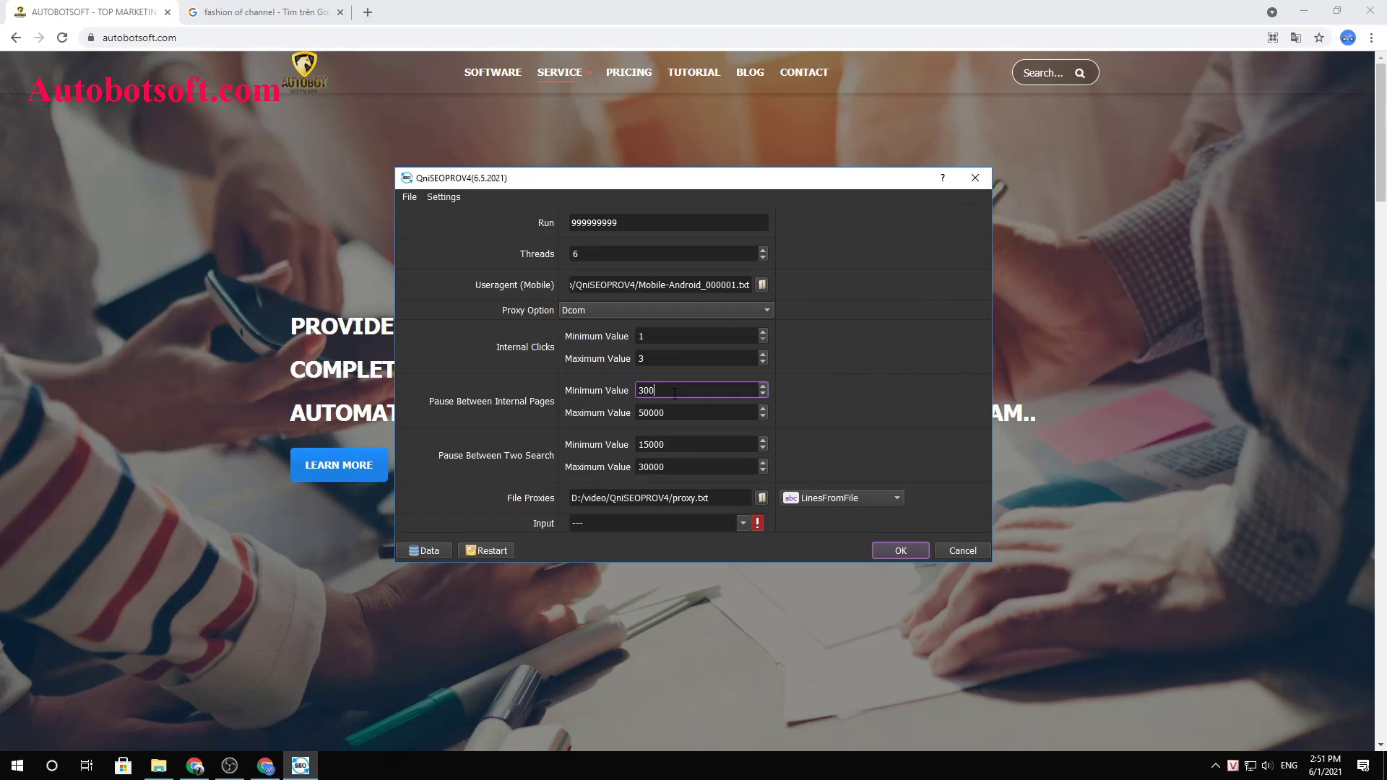
left_click_drag(669, 412, 589, 415)
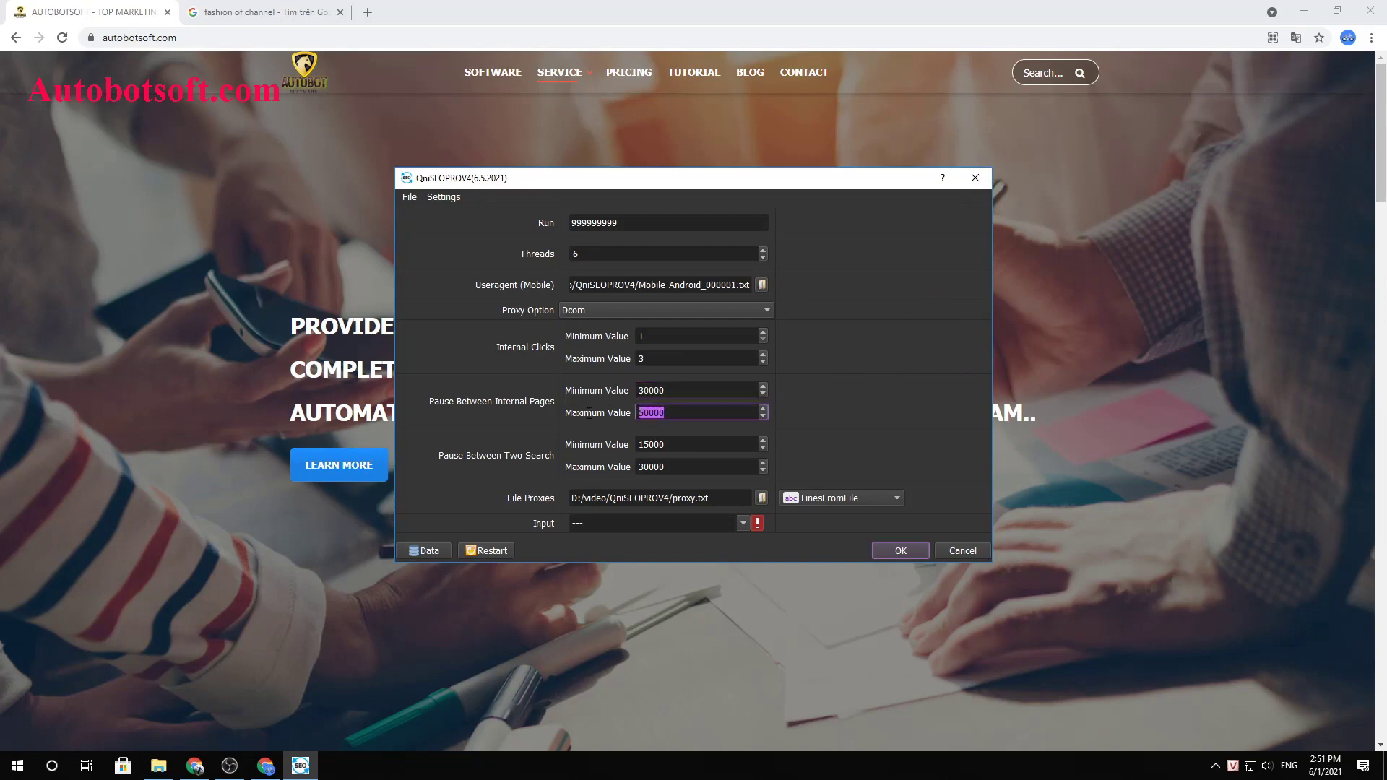
type("60")
left_click(484, 484)
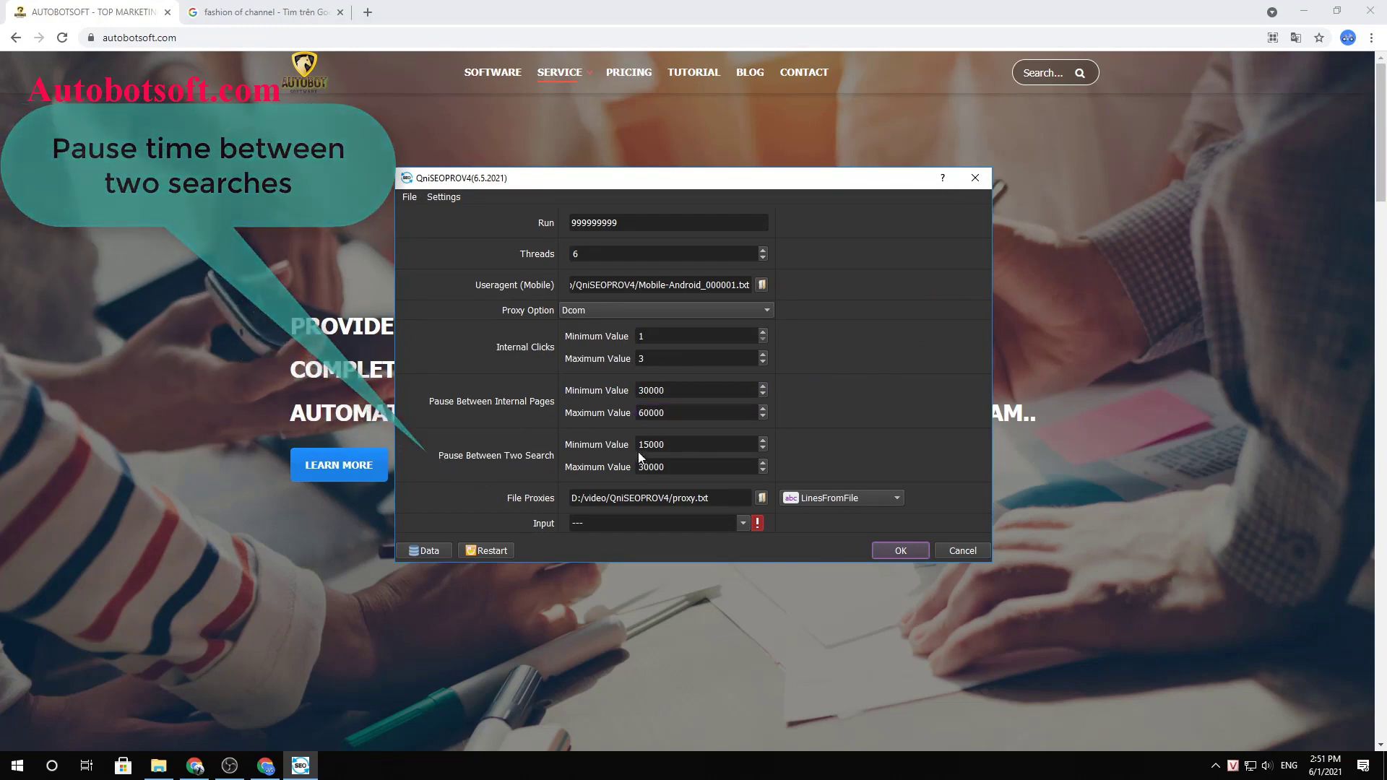
Set the pause between two searches to a minimum of 20000 and re-enter its maximum value.
left_click_drag(665, 444, 625, 444)
type("20000")
left_click_drag(664, 466, 620, 467)
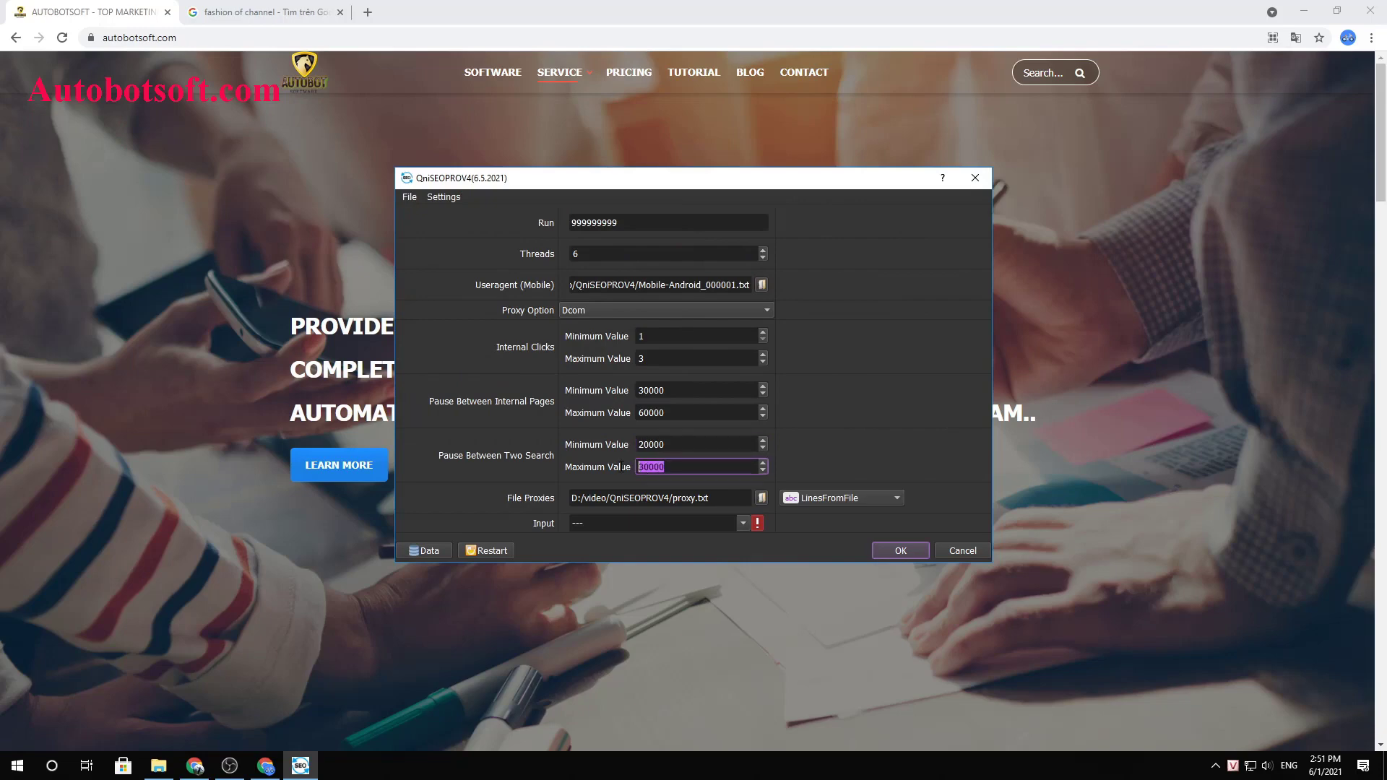
type("3")
left_click(829, 456)
Open the input database manager and create a data group named data-1.
left_click(437, 552)
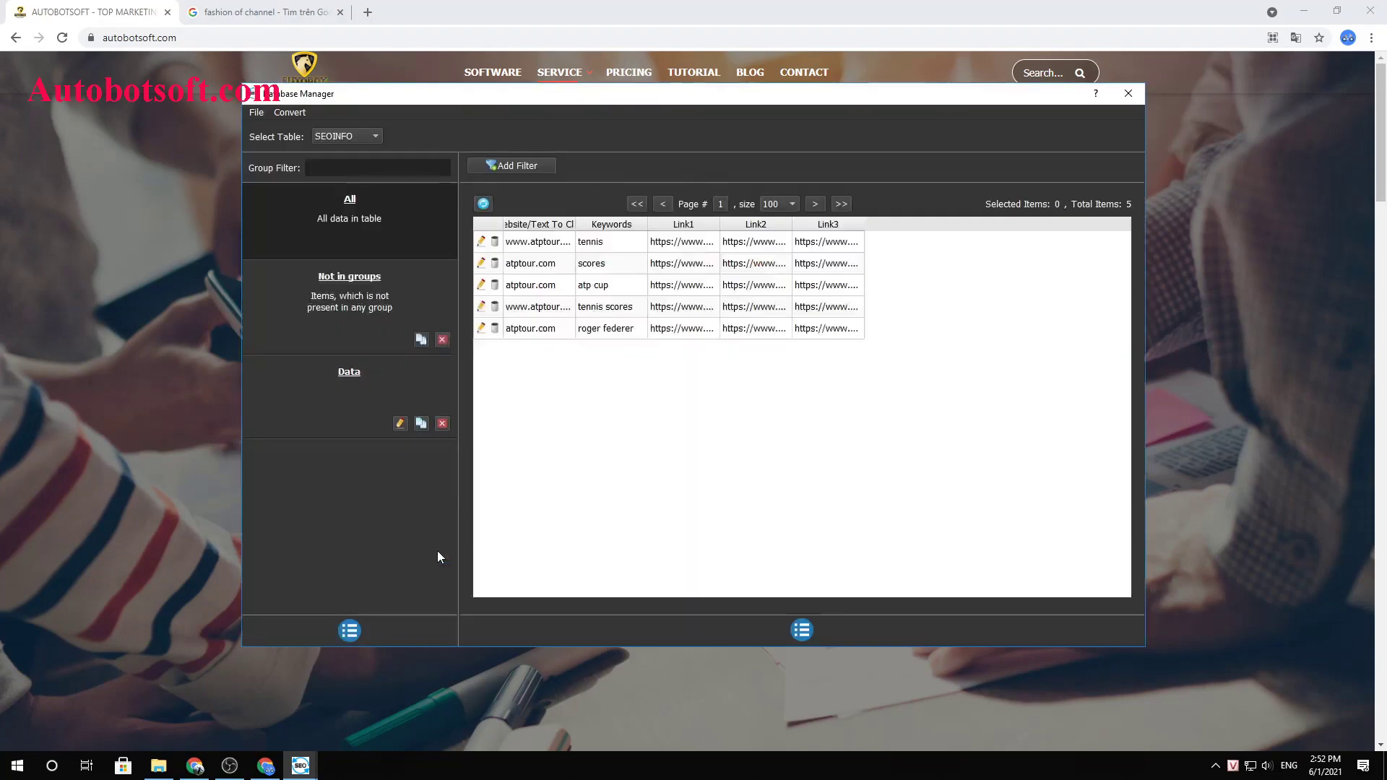
left_click(349, 630)
left_click(374, 632)
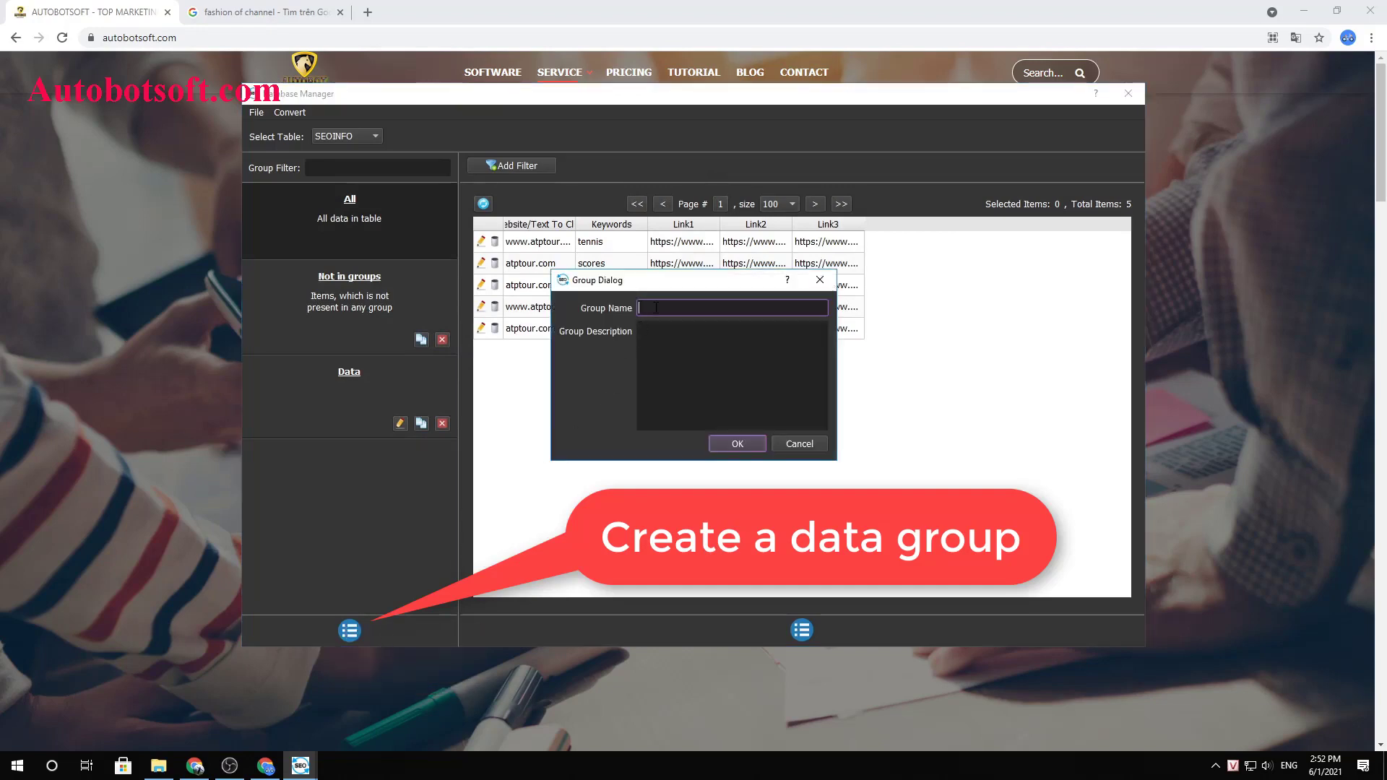
type("data-1")
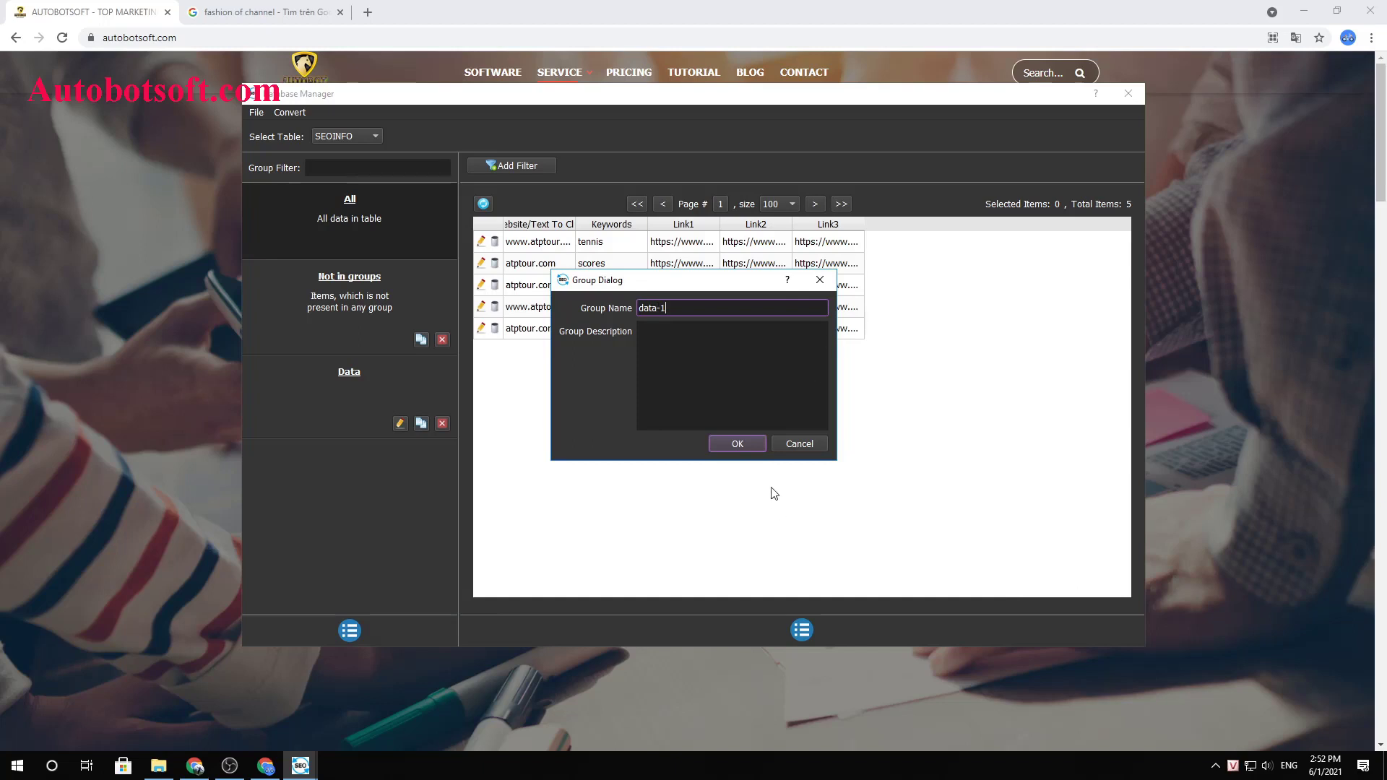
left_click(746, 445)
Start a new item in the data-1 group and enter rent hosting as its keyword.
left_click(427, 392)
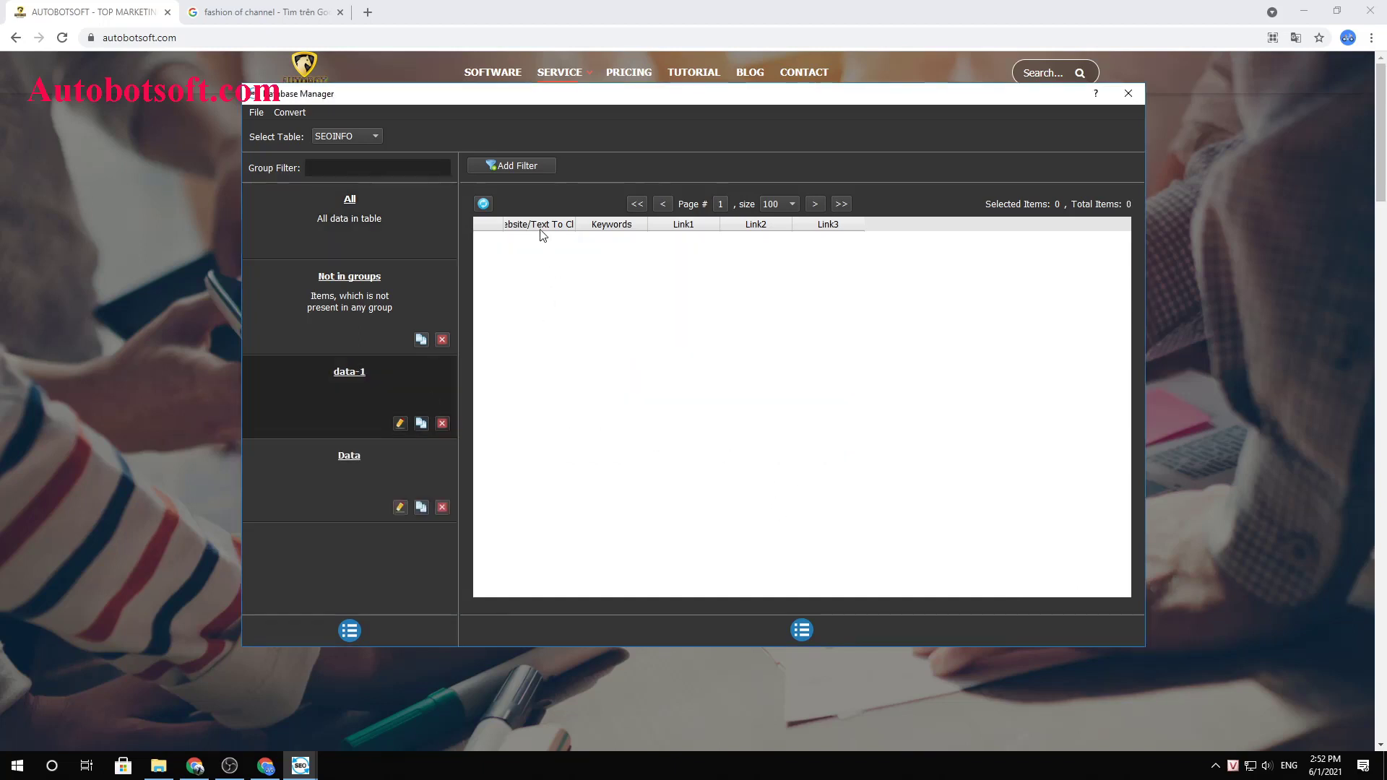
left_click(801, 634)
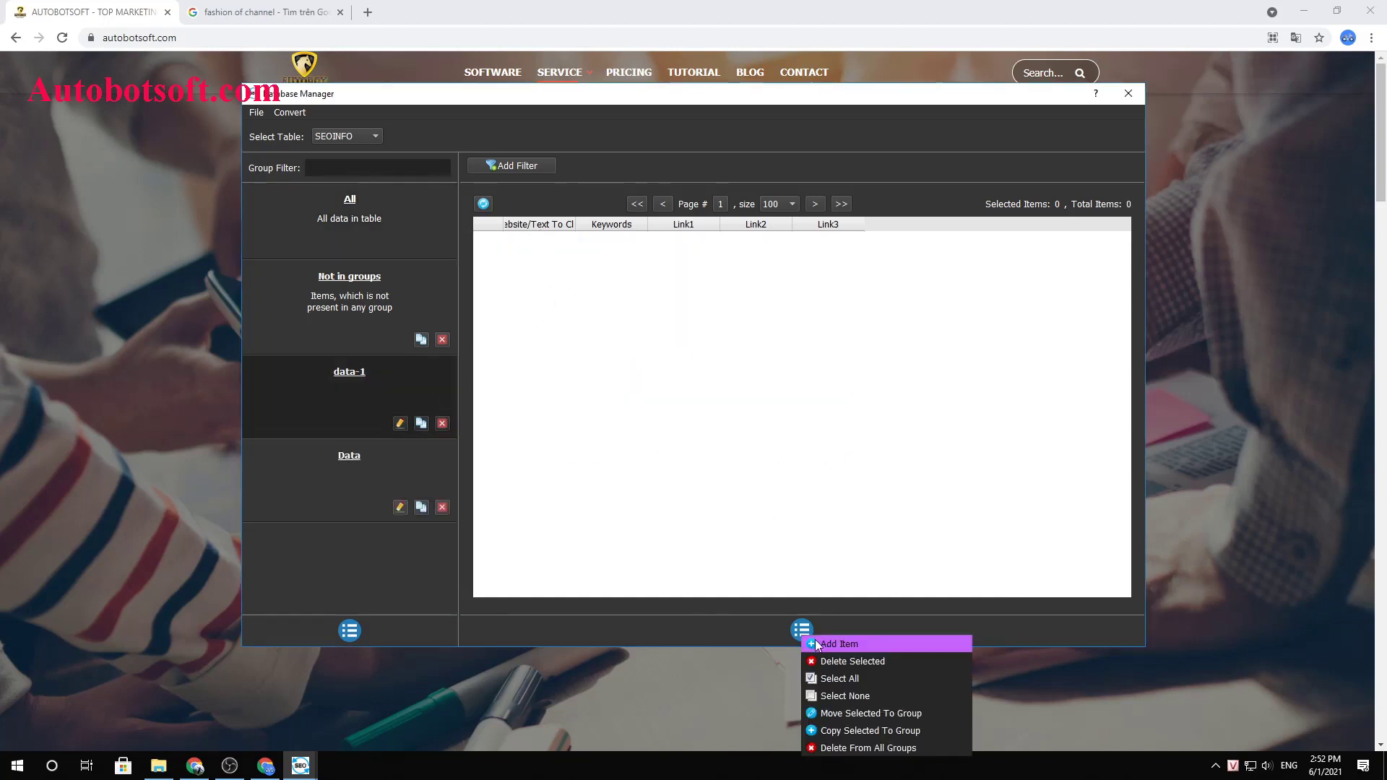
left_click(819, 642)
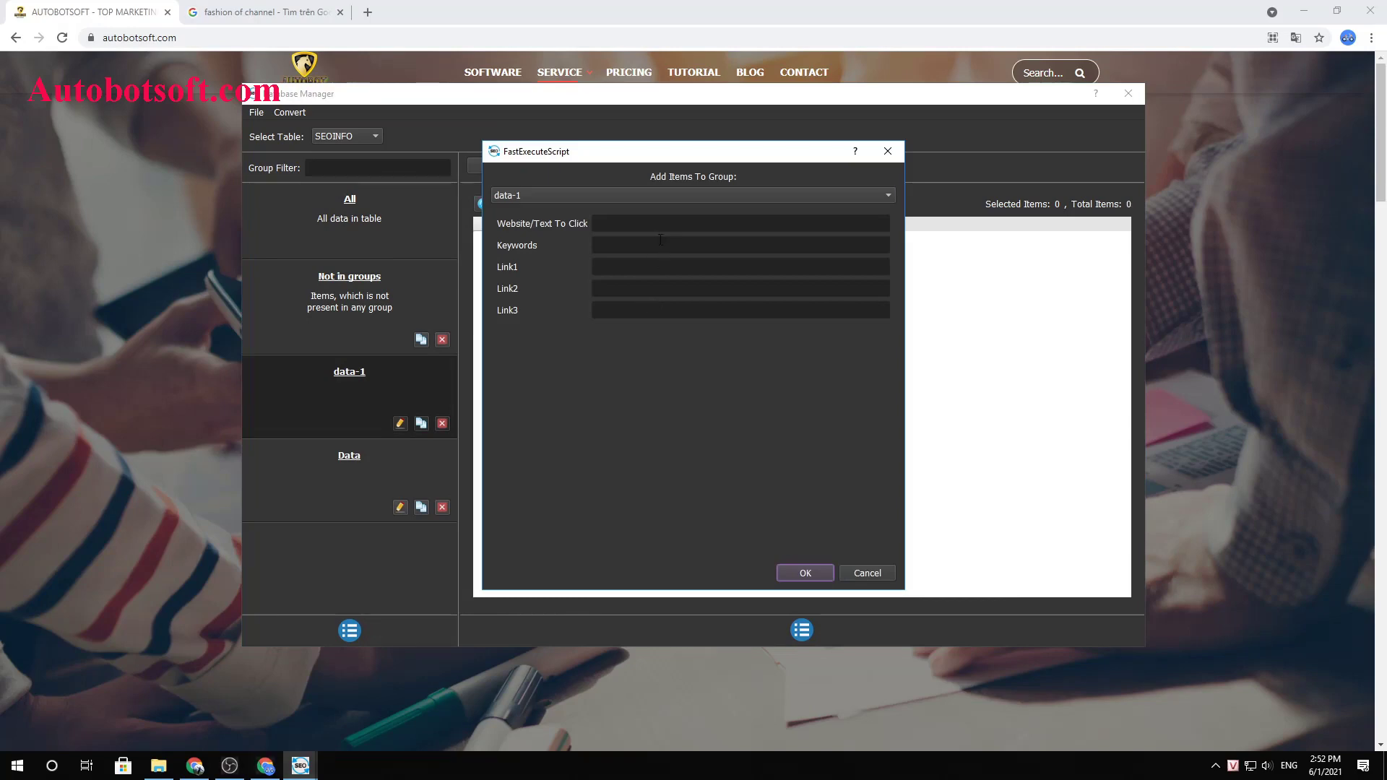
left_click(636, 246)
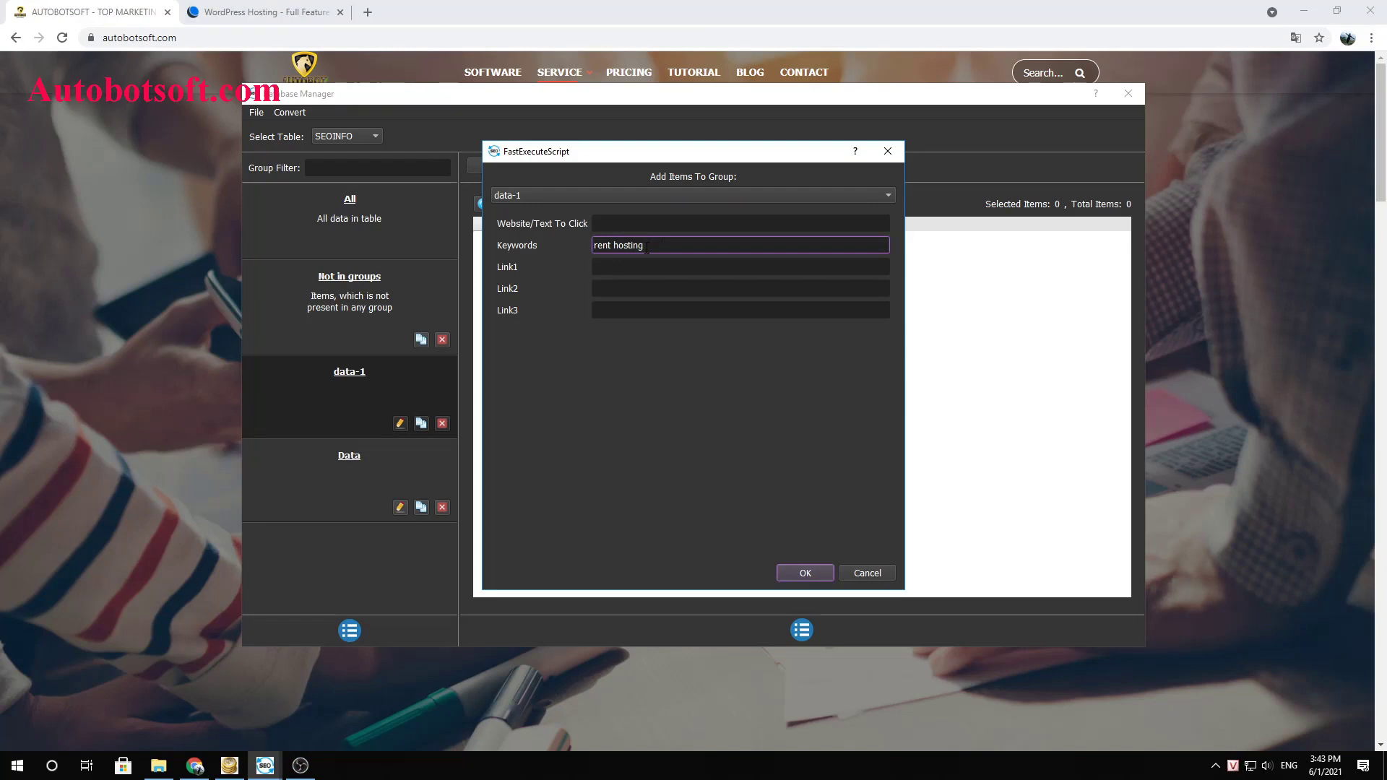
Copy the domain dreamhost.com from the open DreamHost page's address and enter it as the item's website to click.
left_click(244, 12)
left_click(273, 38)
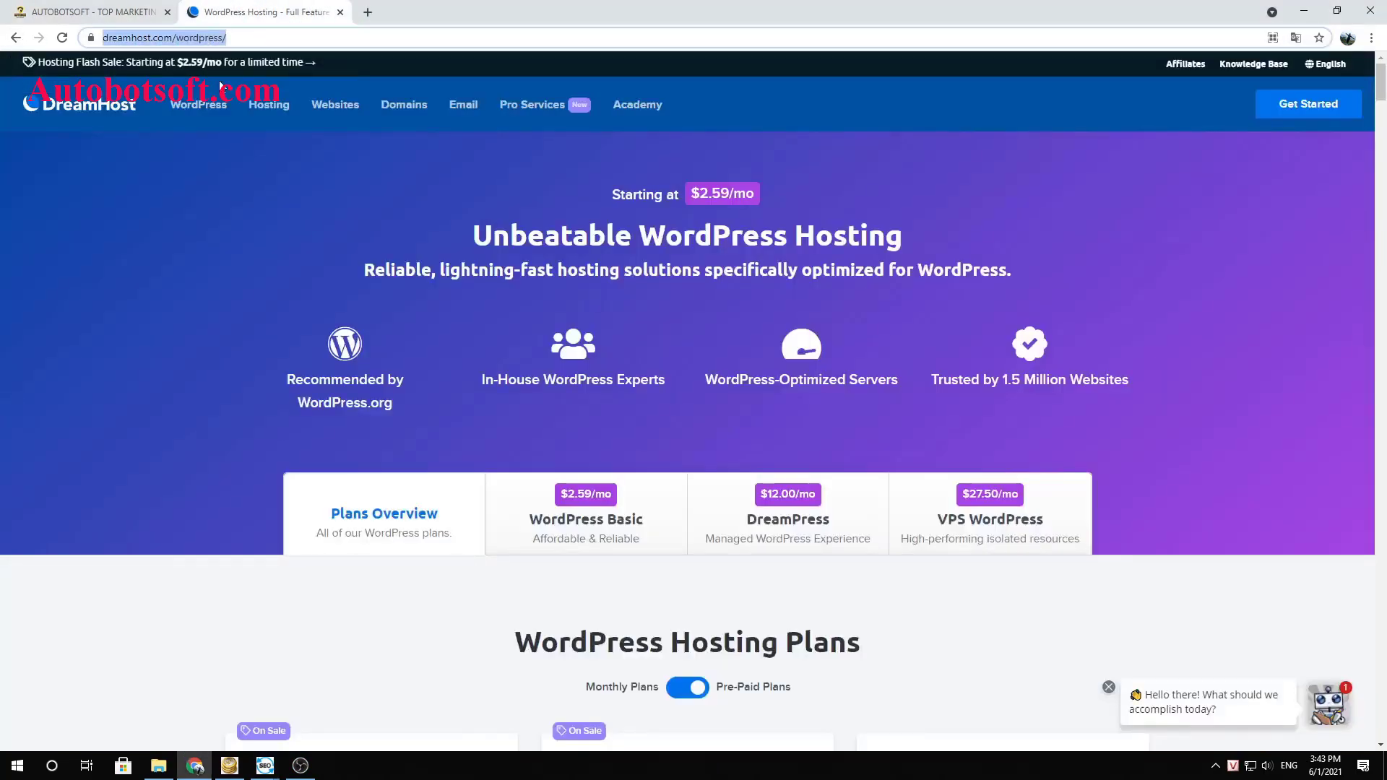
left_click(204, 36)
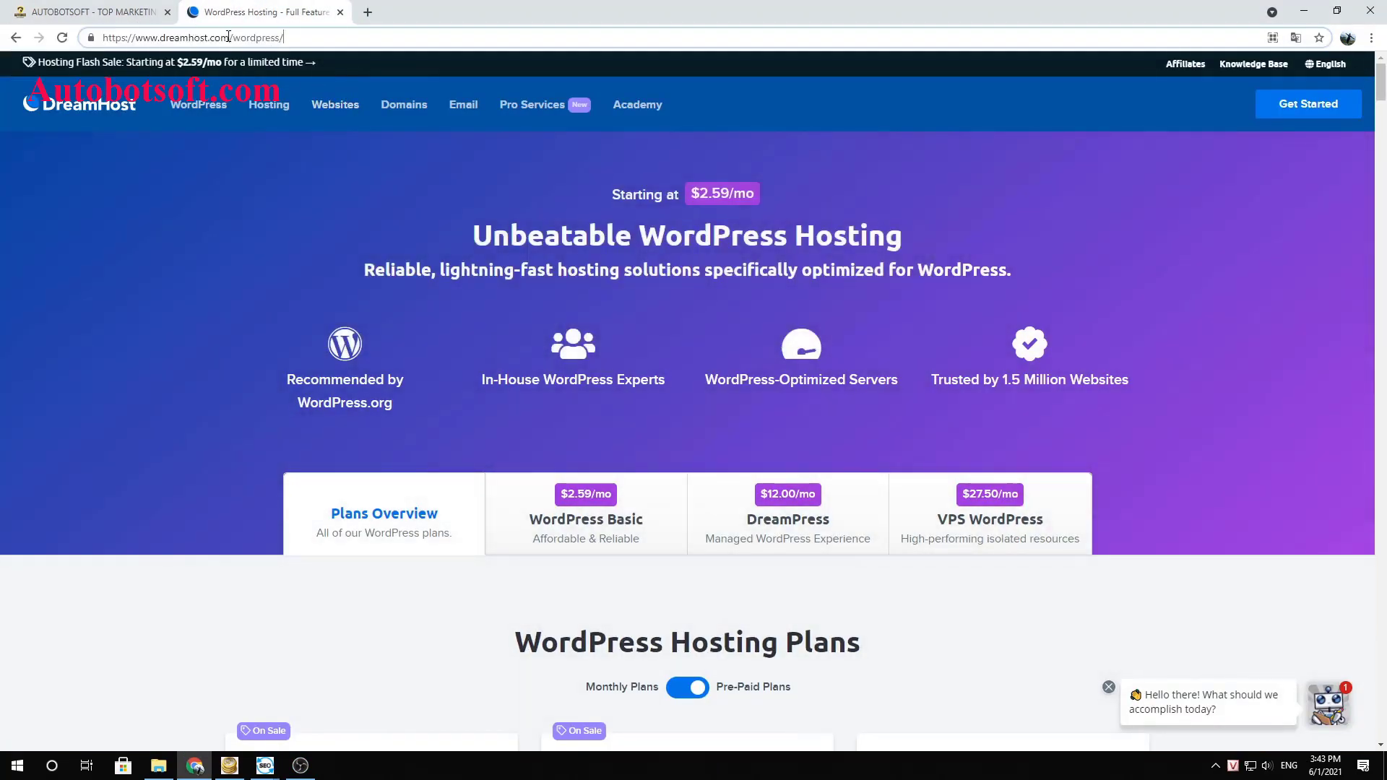
left_click_drag(229, 37, 165, 37)
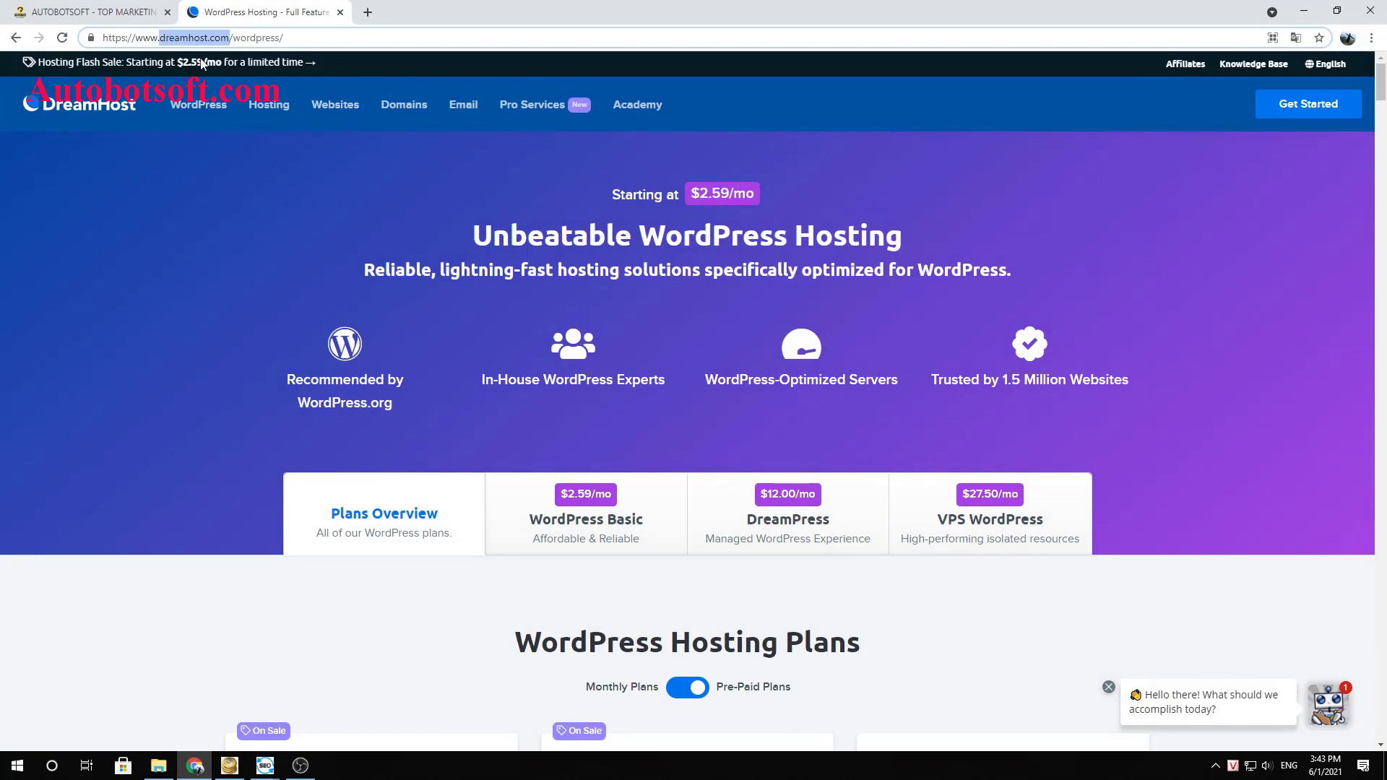
key("alt+Tab")
left_click(626, 223)
type("dreamhost.com")
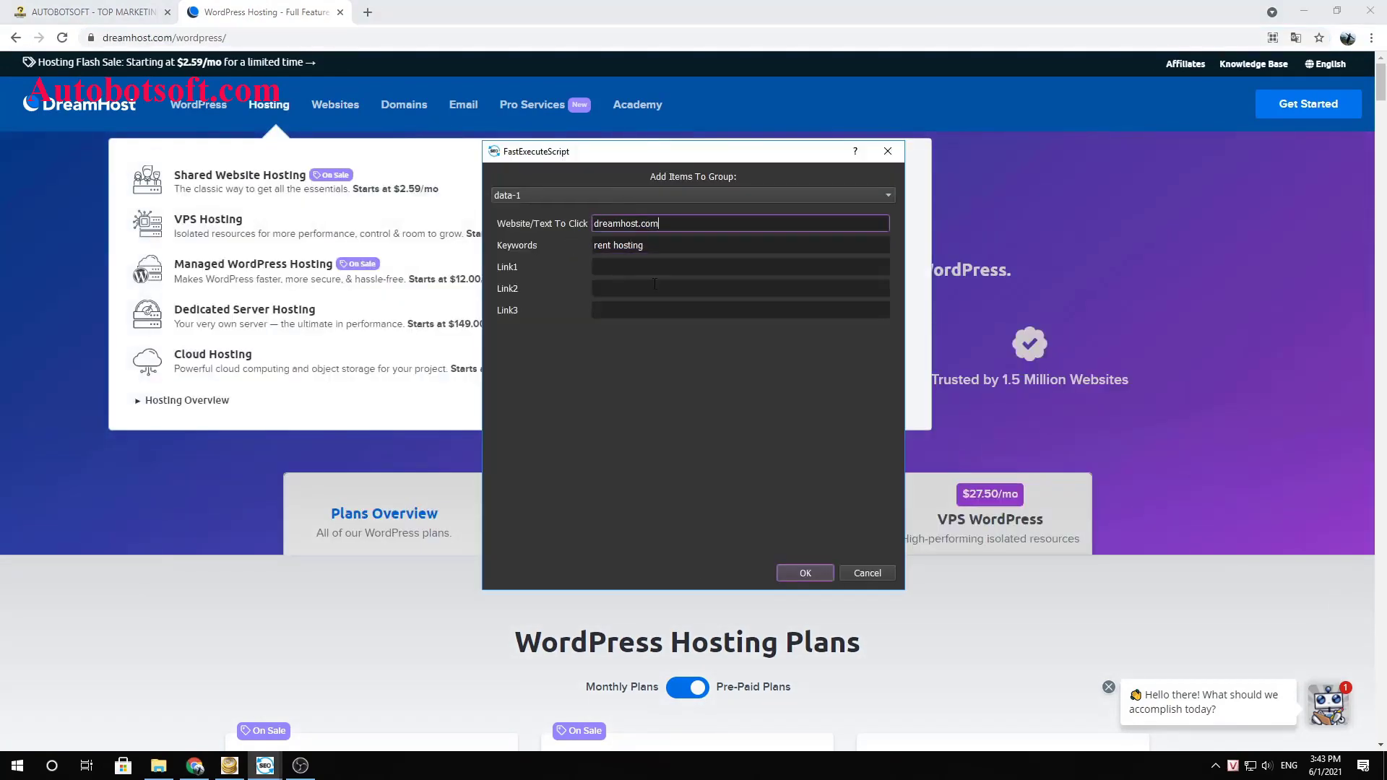
left_click(660, 268)
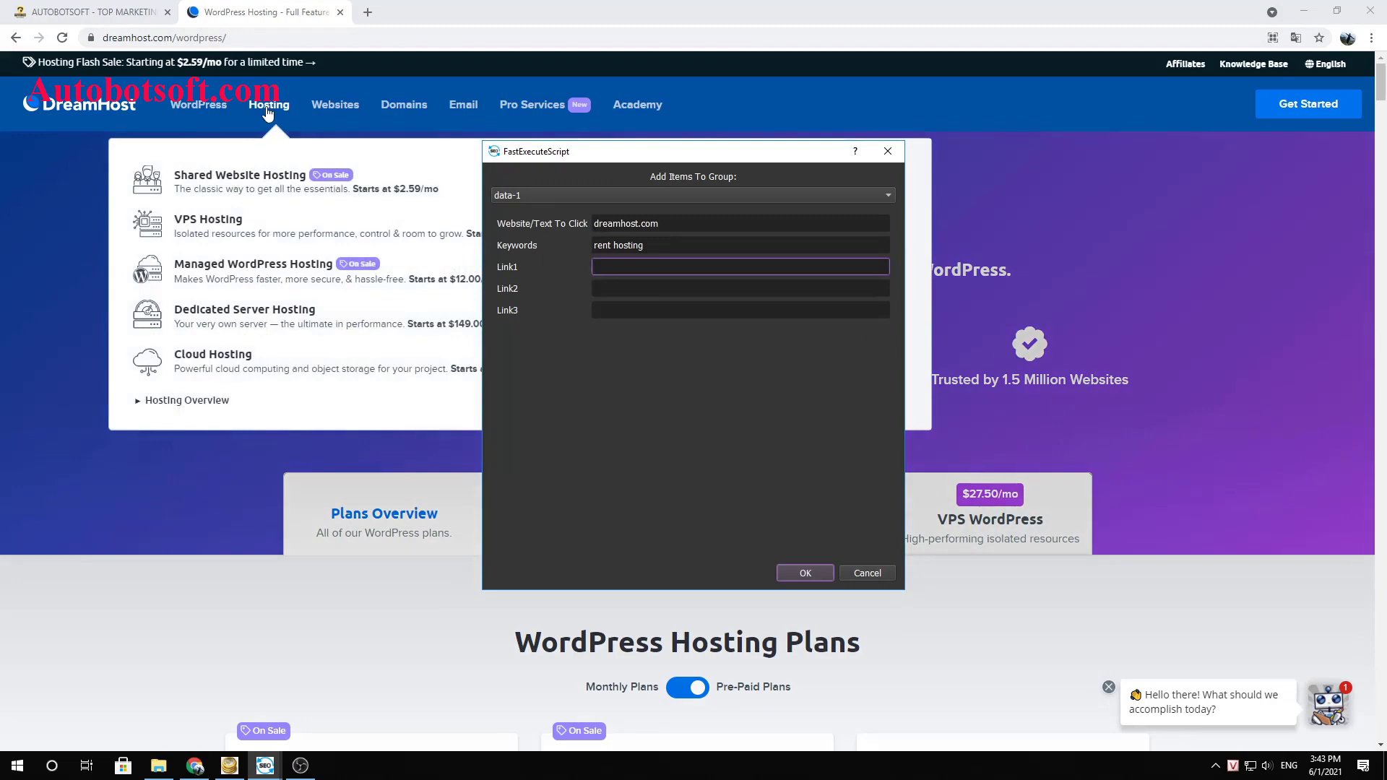
left_click(266, 54)
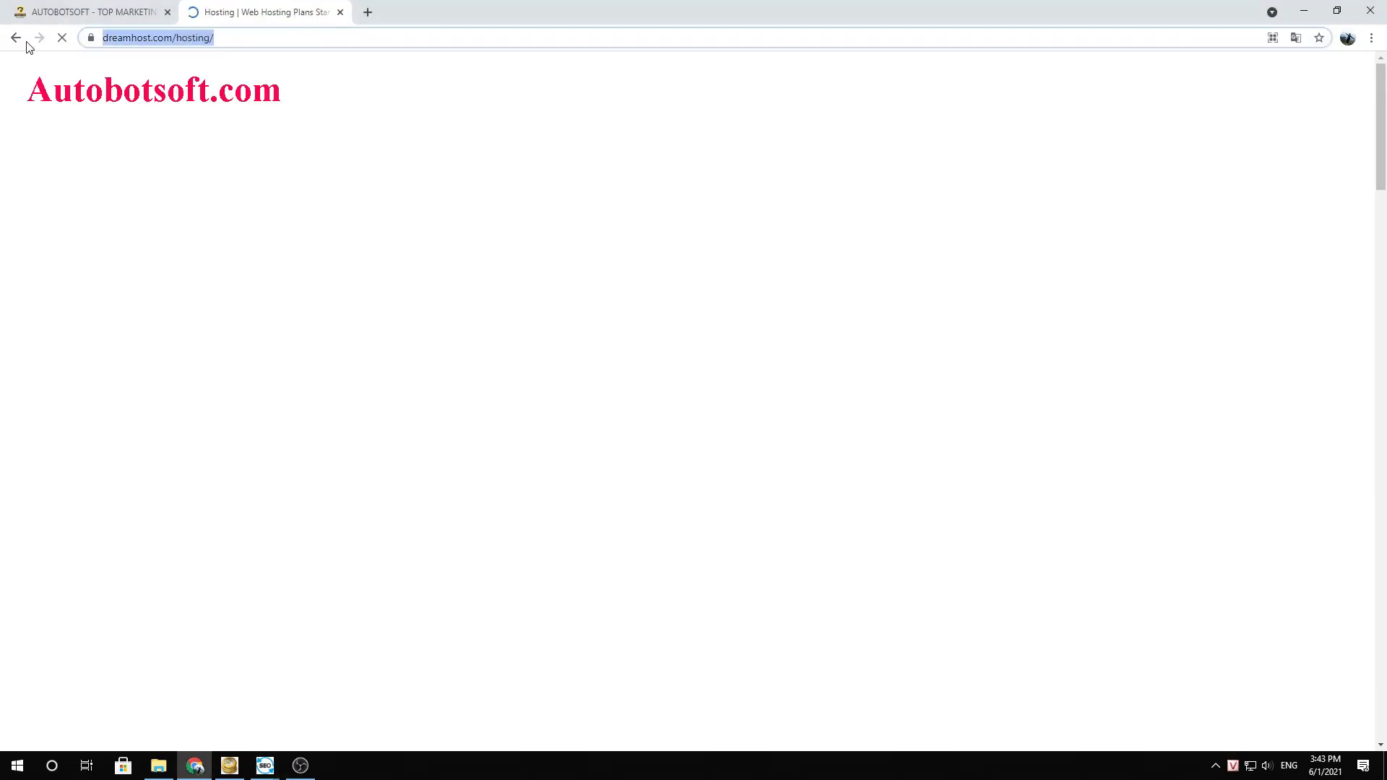
key("alt+Tab")
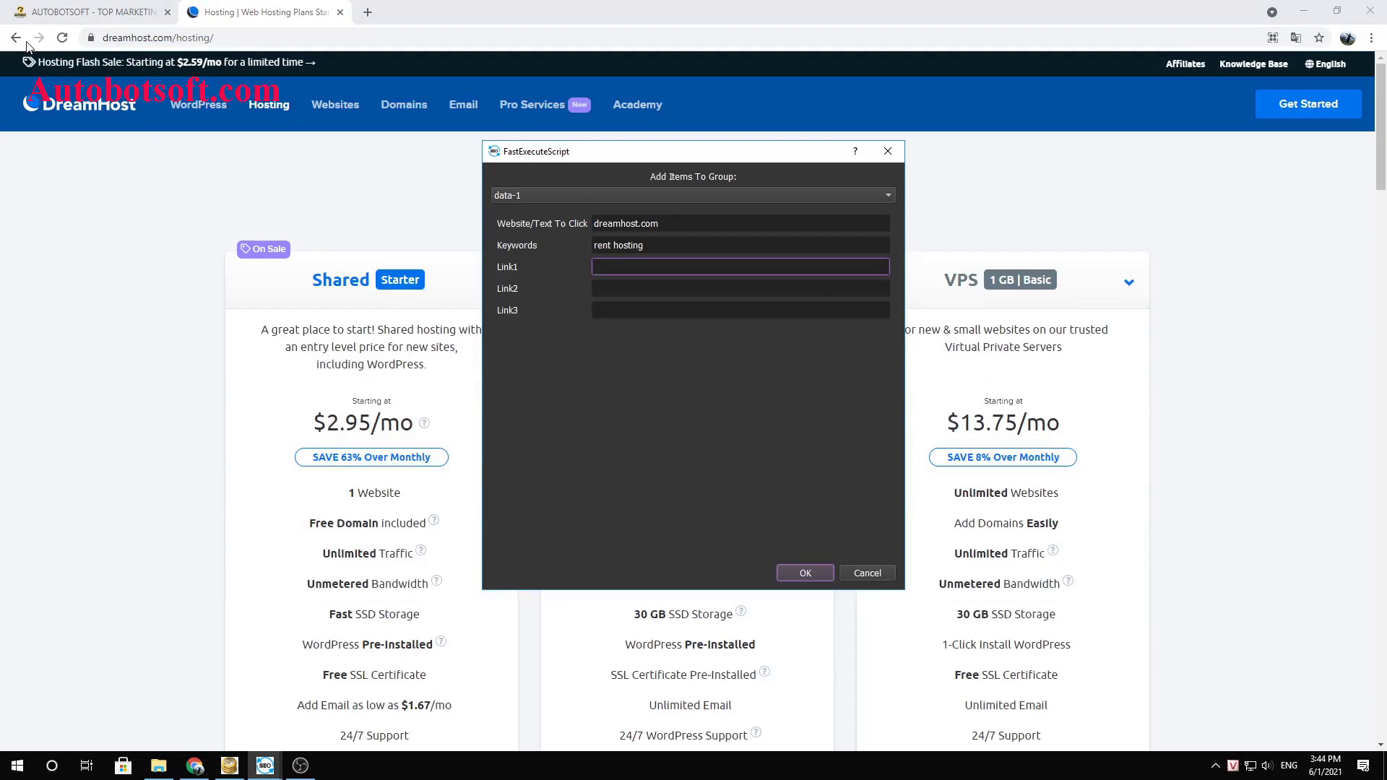
type("https://www.dreamhost.com/hosting/")
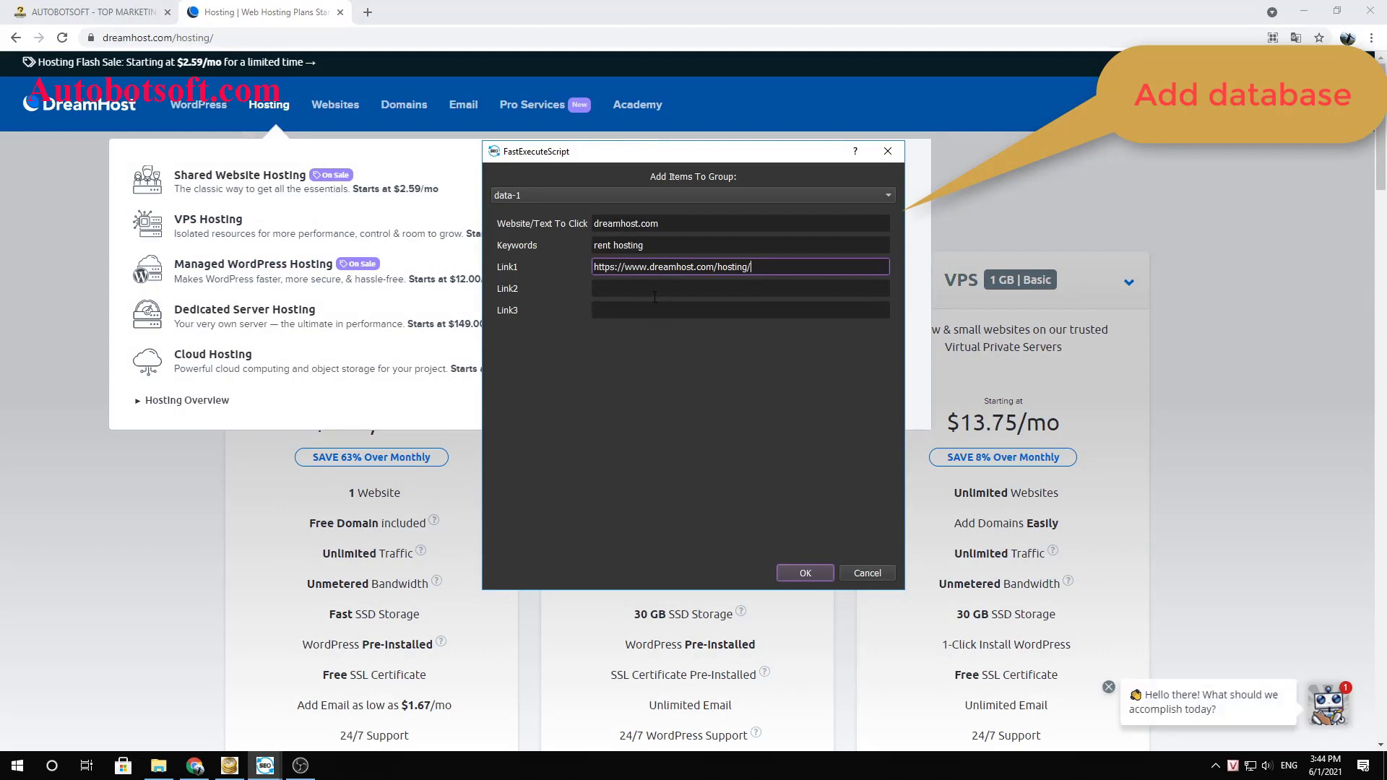
key("Return")
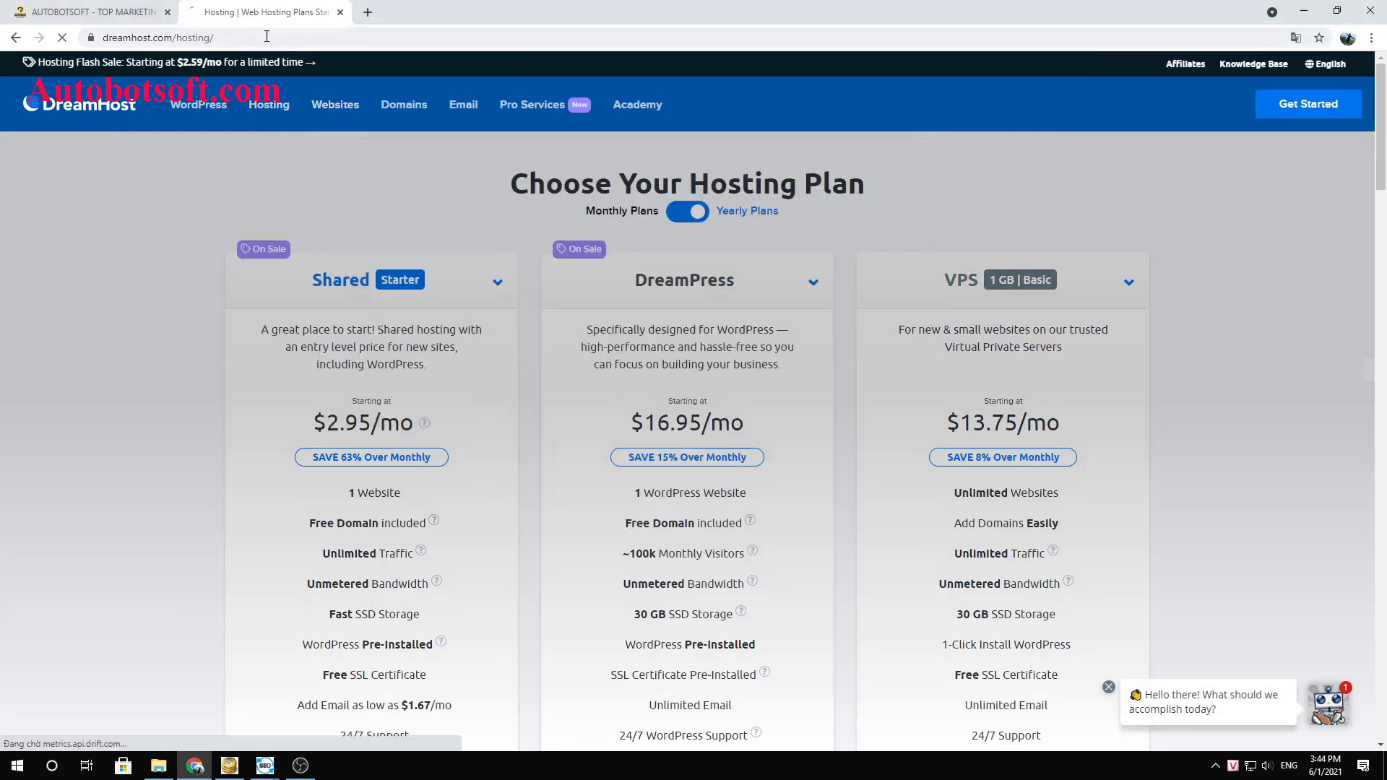
left_click(297, 37)
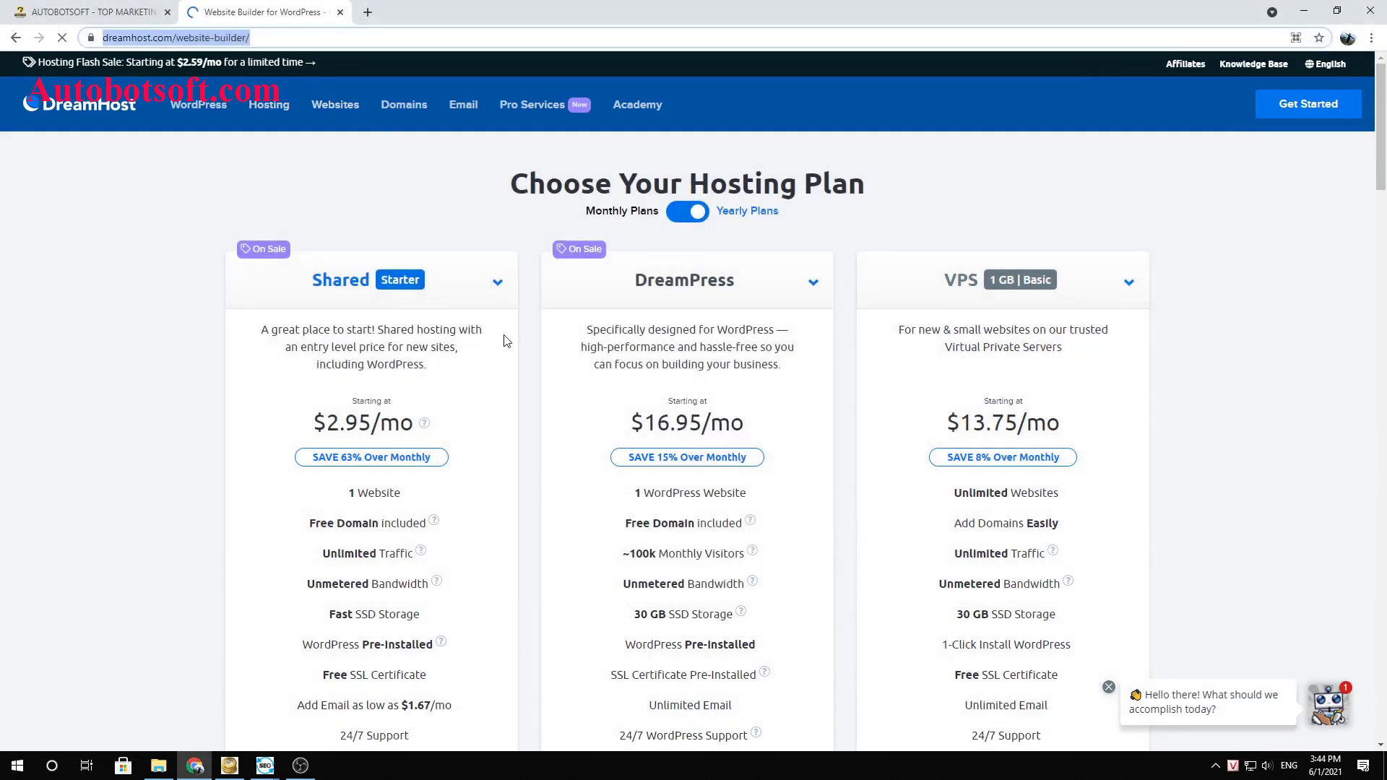
key("ctrl+c")
left_click(788, 292)
key("ctrl+v")
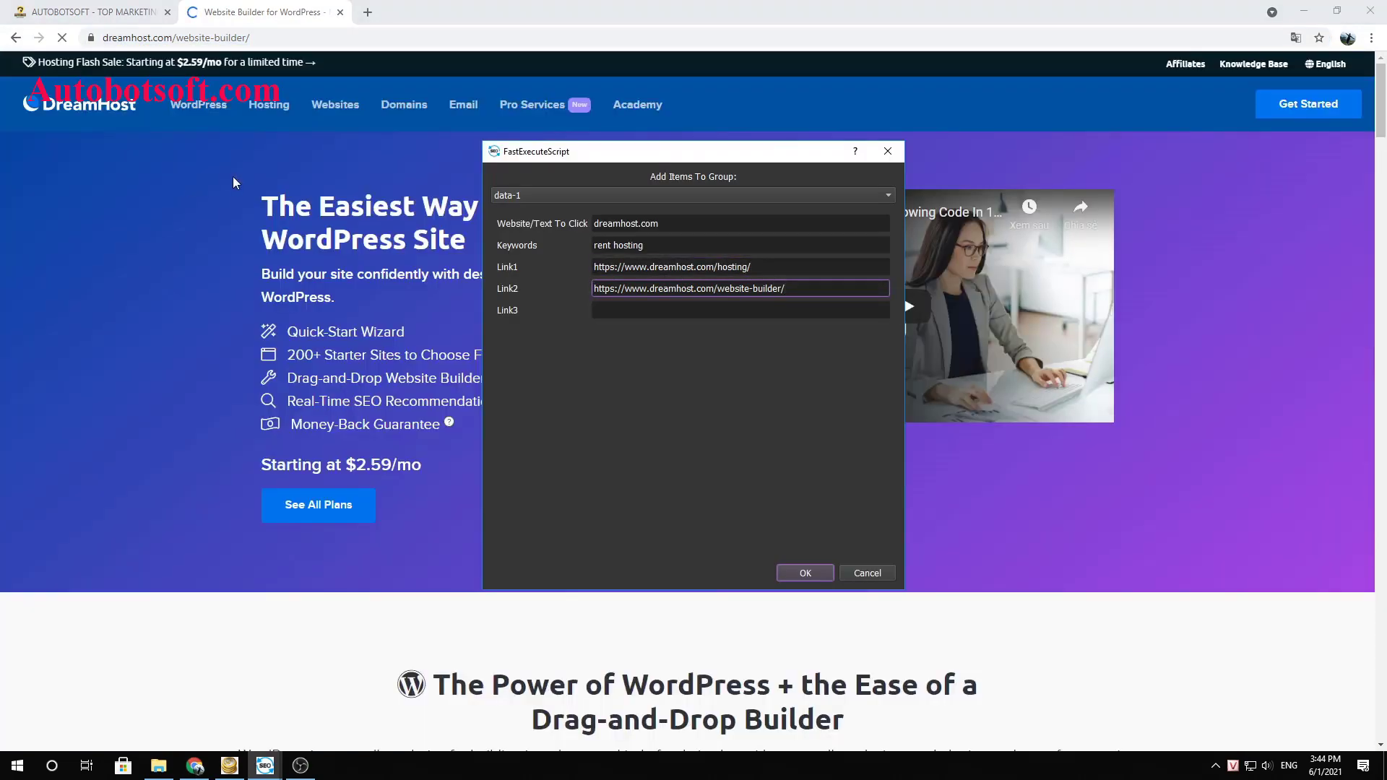
mouse_move(272, 109)
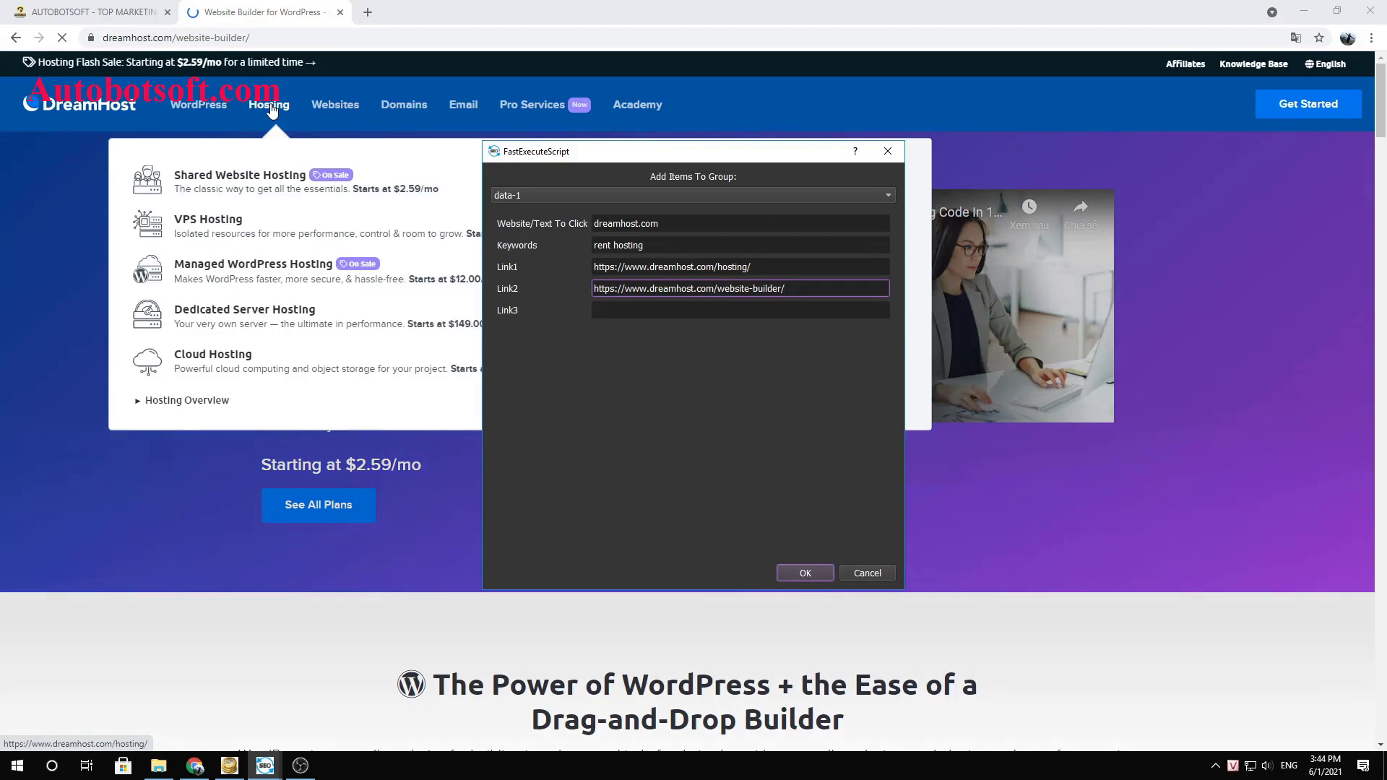
left_click(194, 178)
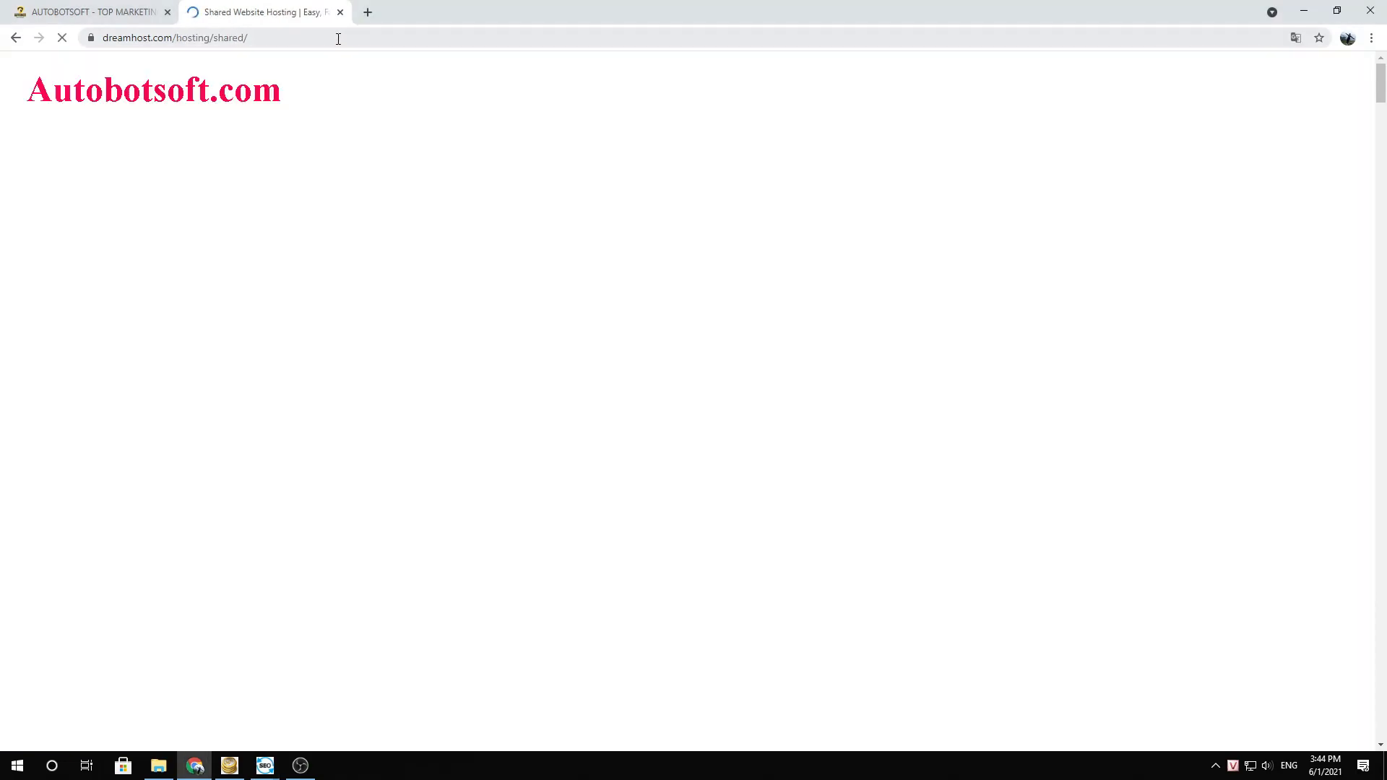
left_click(338, 37)
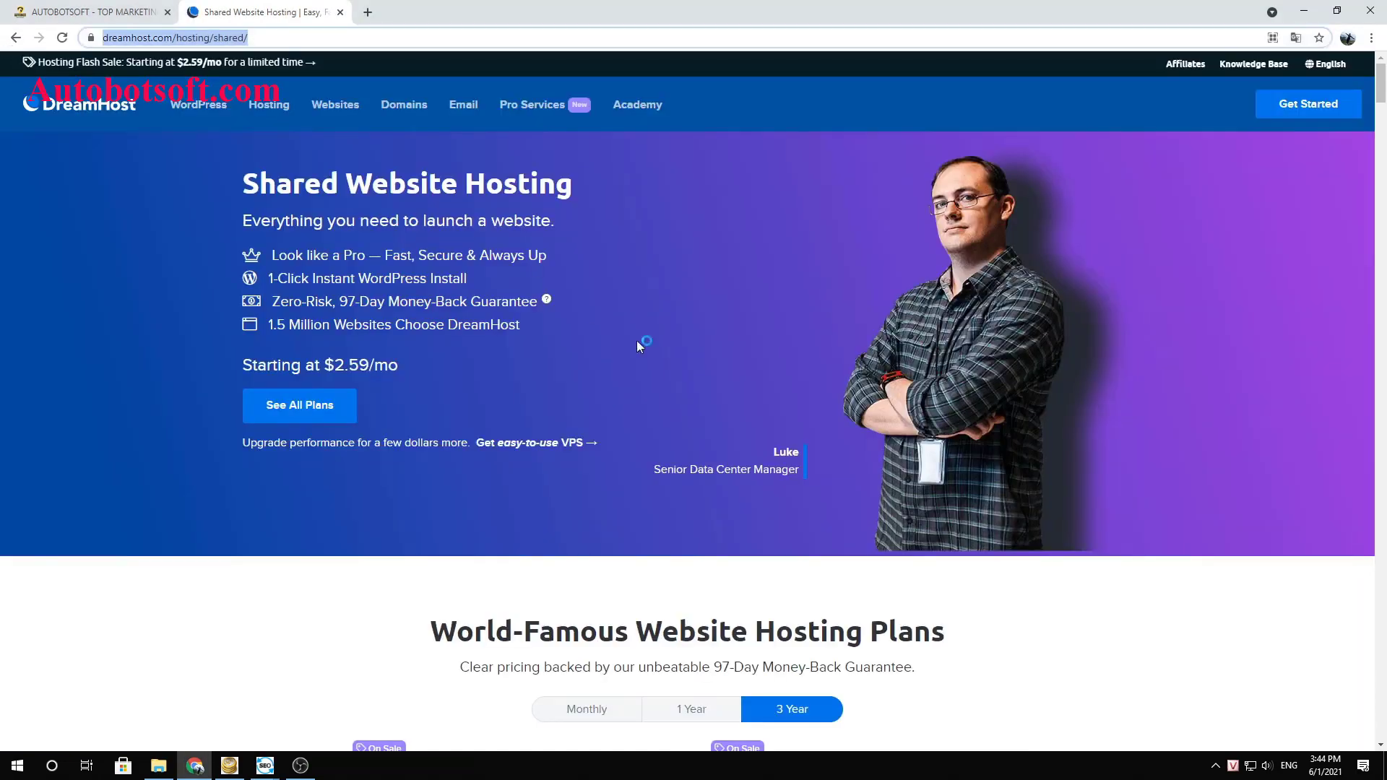
key("ctrl+c")
key("alt+Tab")
key("Tab")
key("ctrl+v")
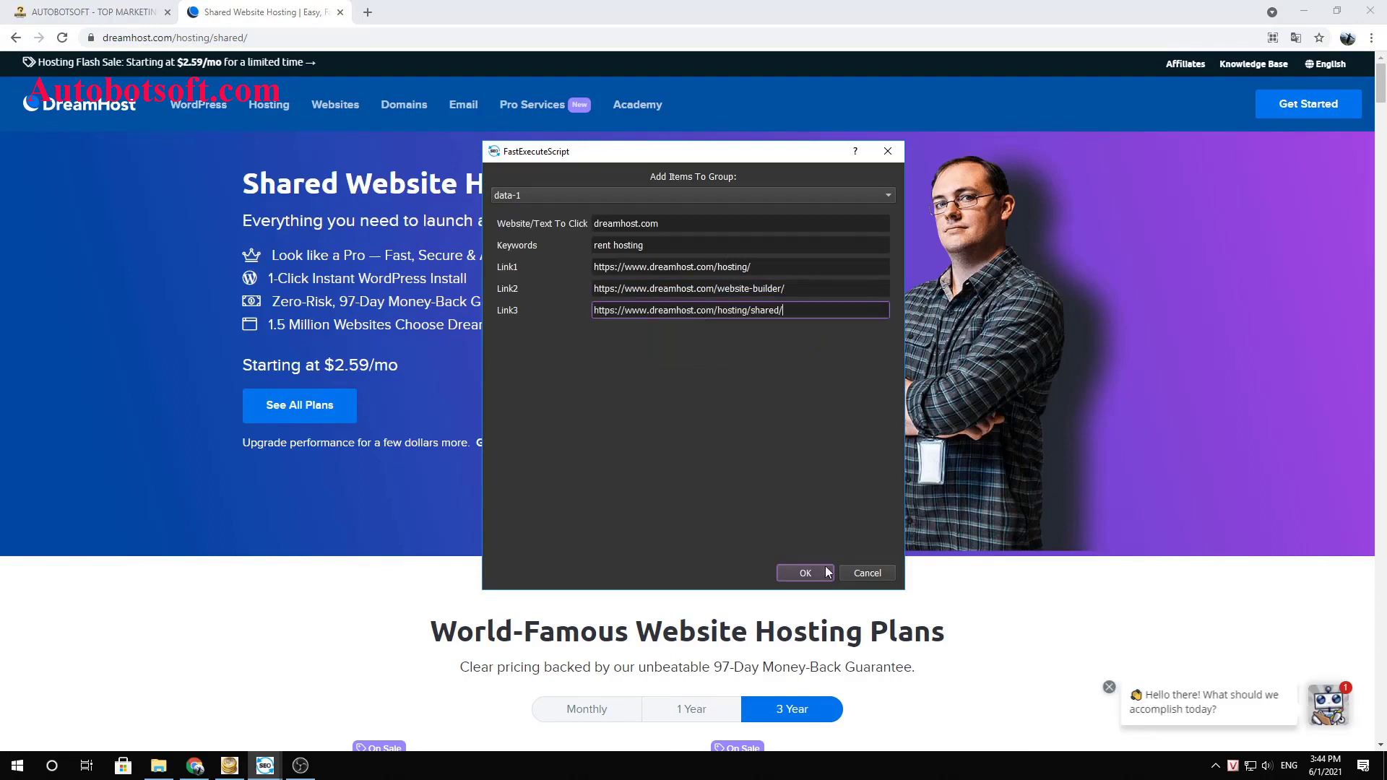
left_click(804, 572)
Add another item to data-1 with the keyword hosting and the website dreamhost.com copied from the browser.
left_click(802, 630)
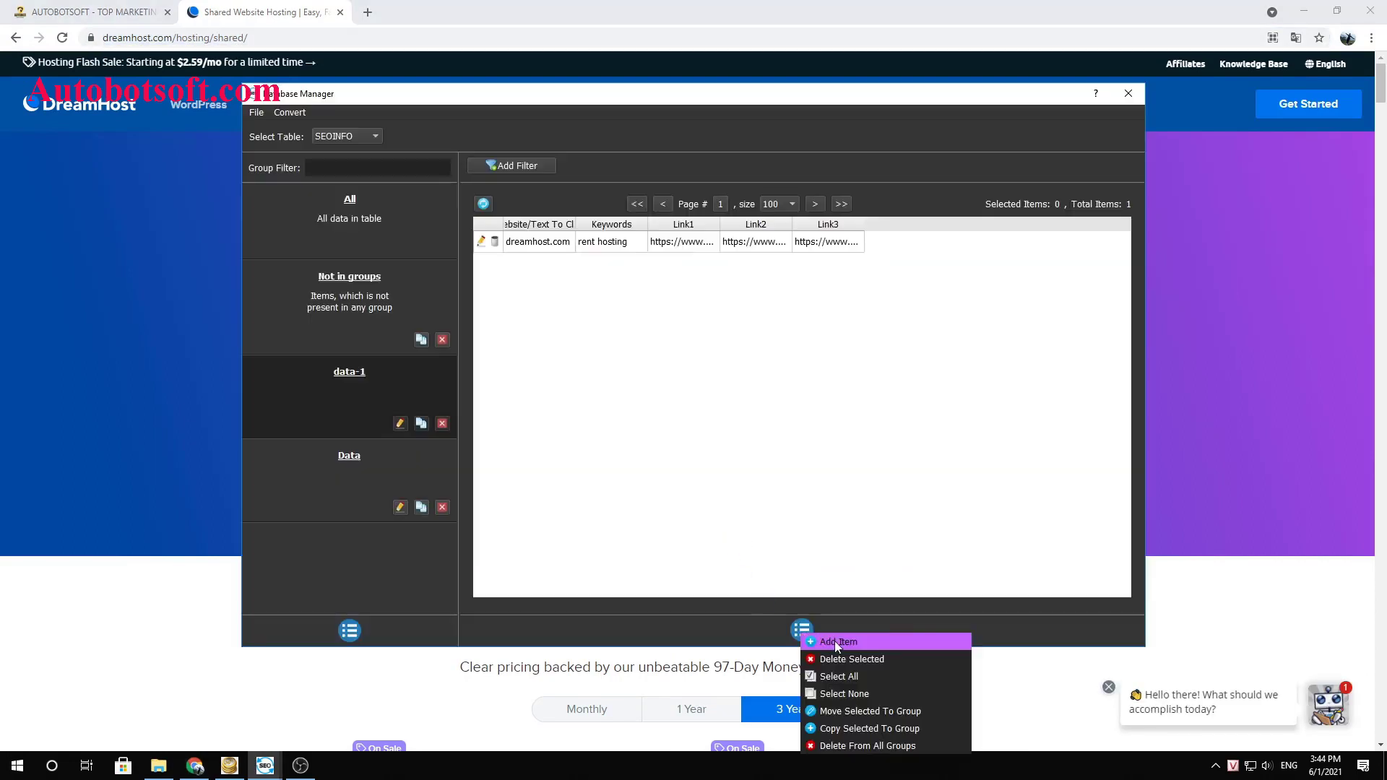
left_click(838, 642)
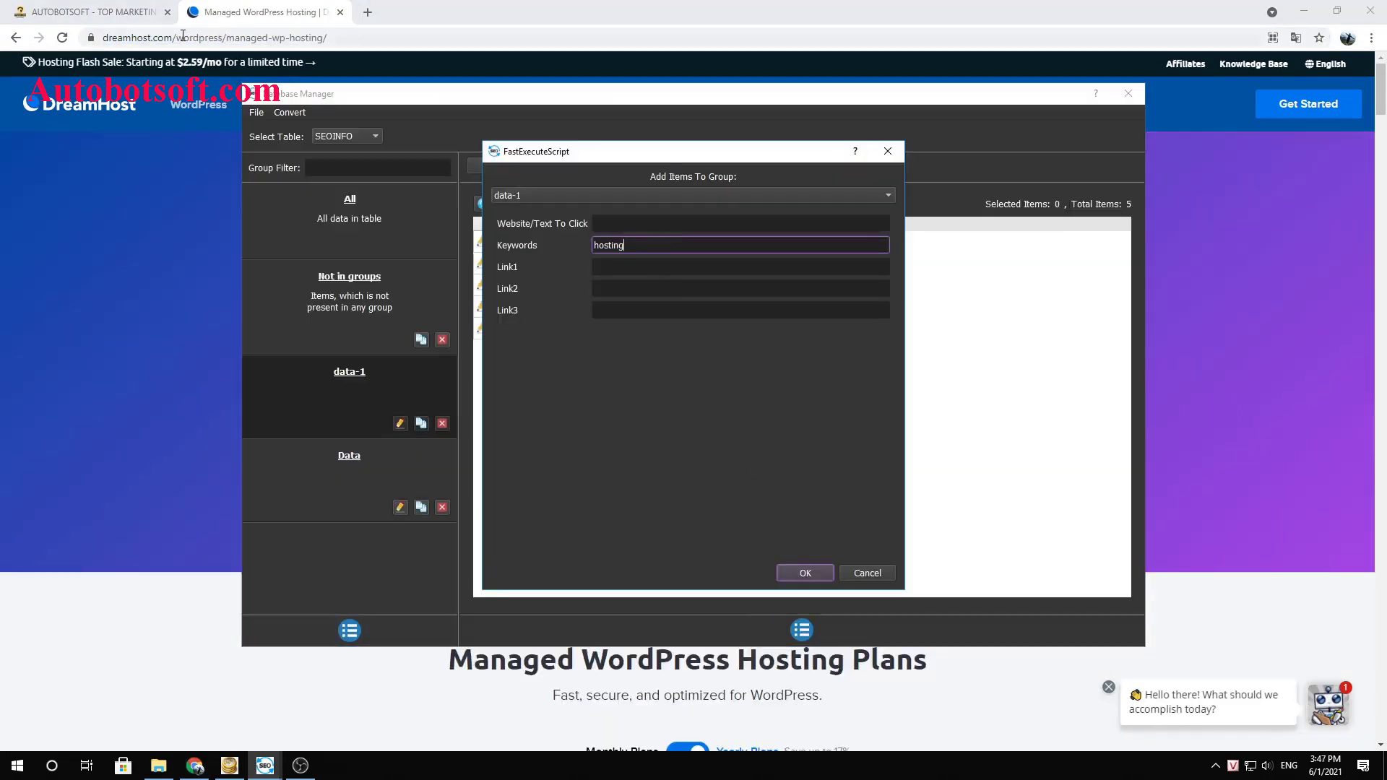
left_click(173, 40)
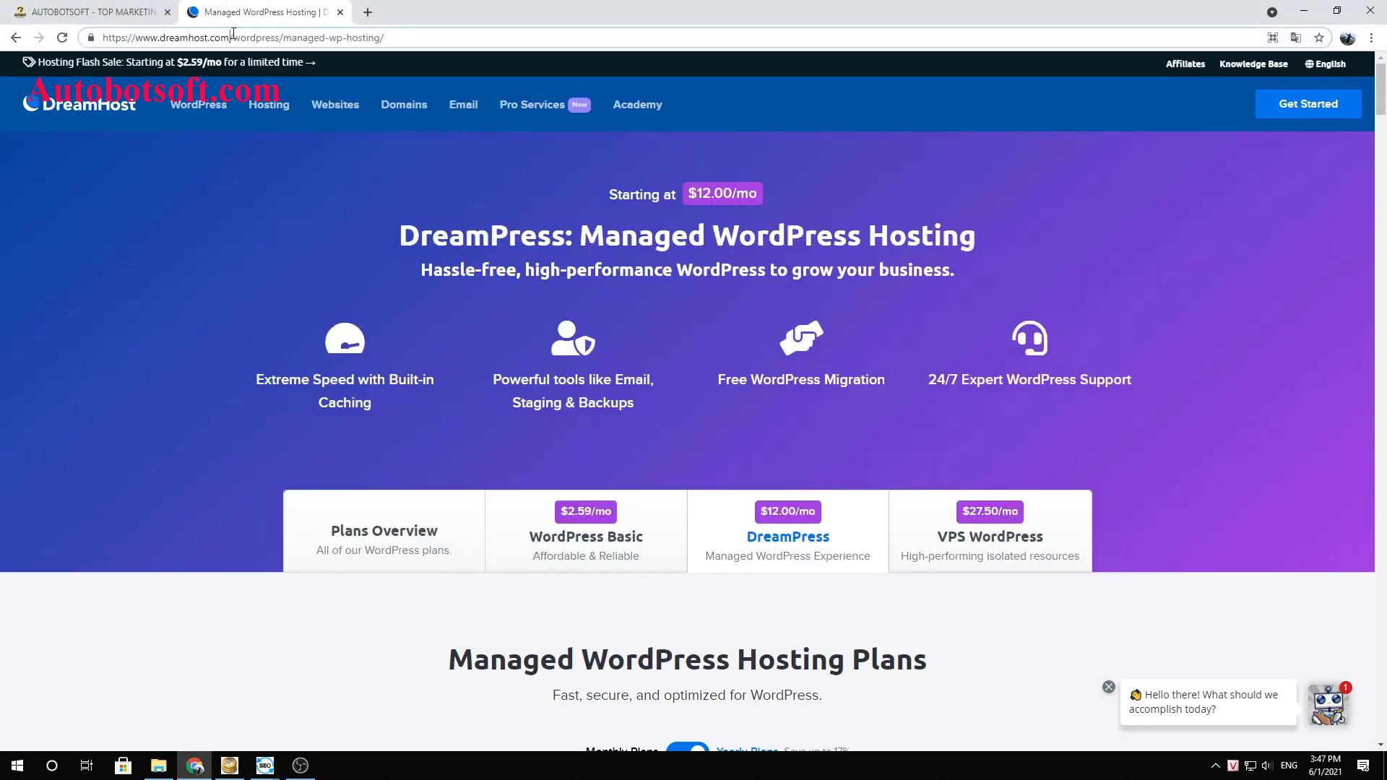
left_click_drag(231, 34, 160, 38)
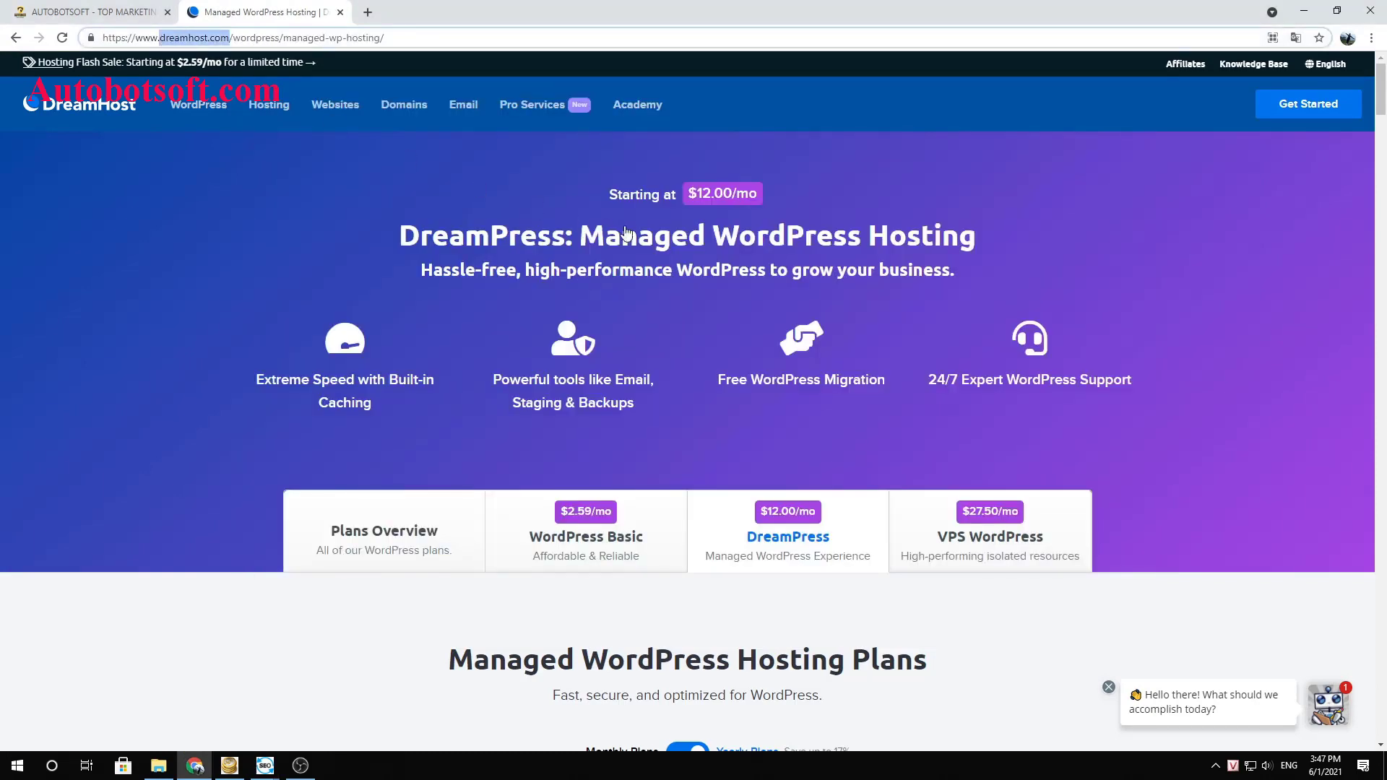
key("alt+Tab")
left_click(665, 226)
key("ctrl+v")
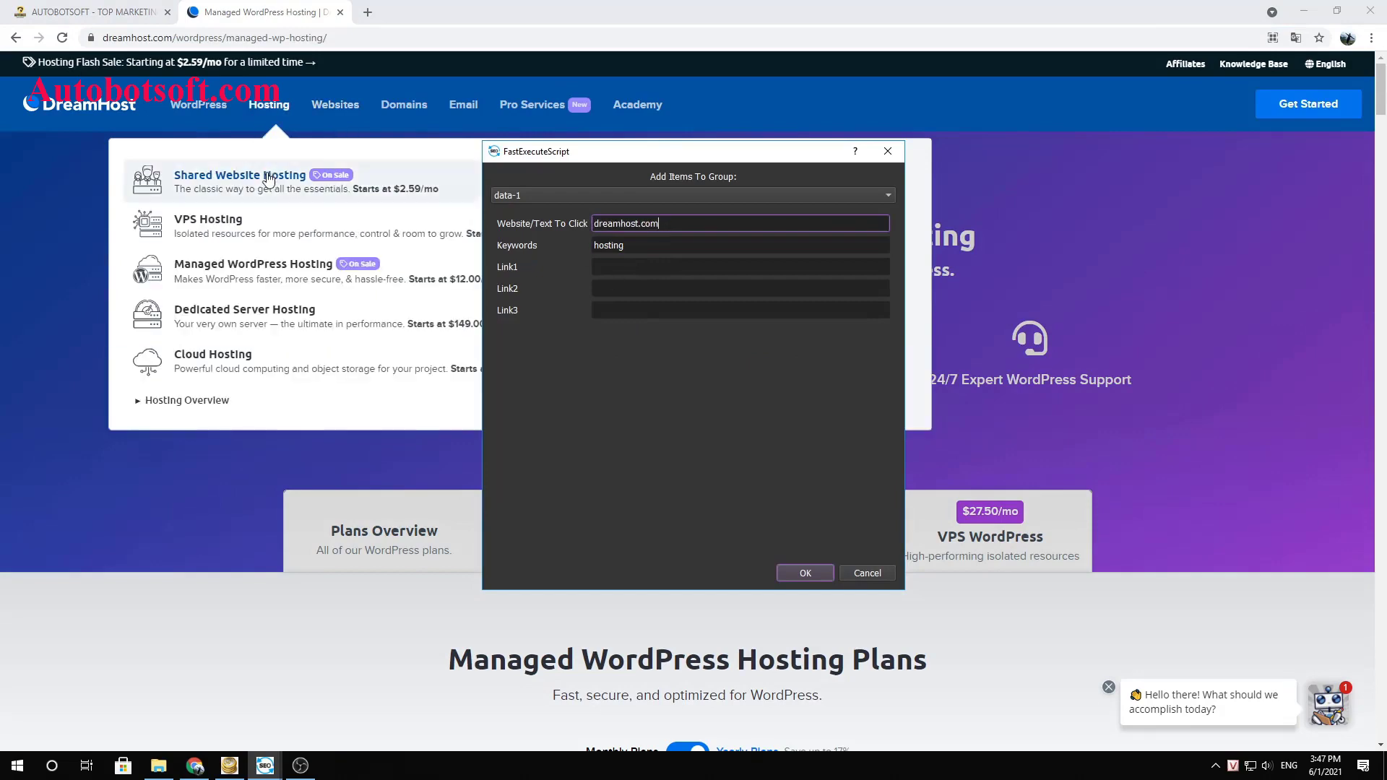
left_click(250, 89)
left_click(251, 89)
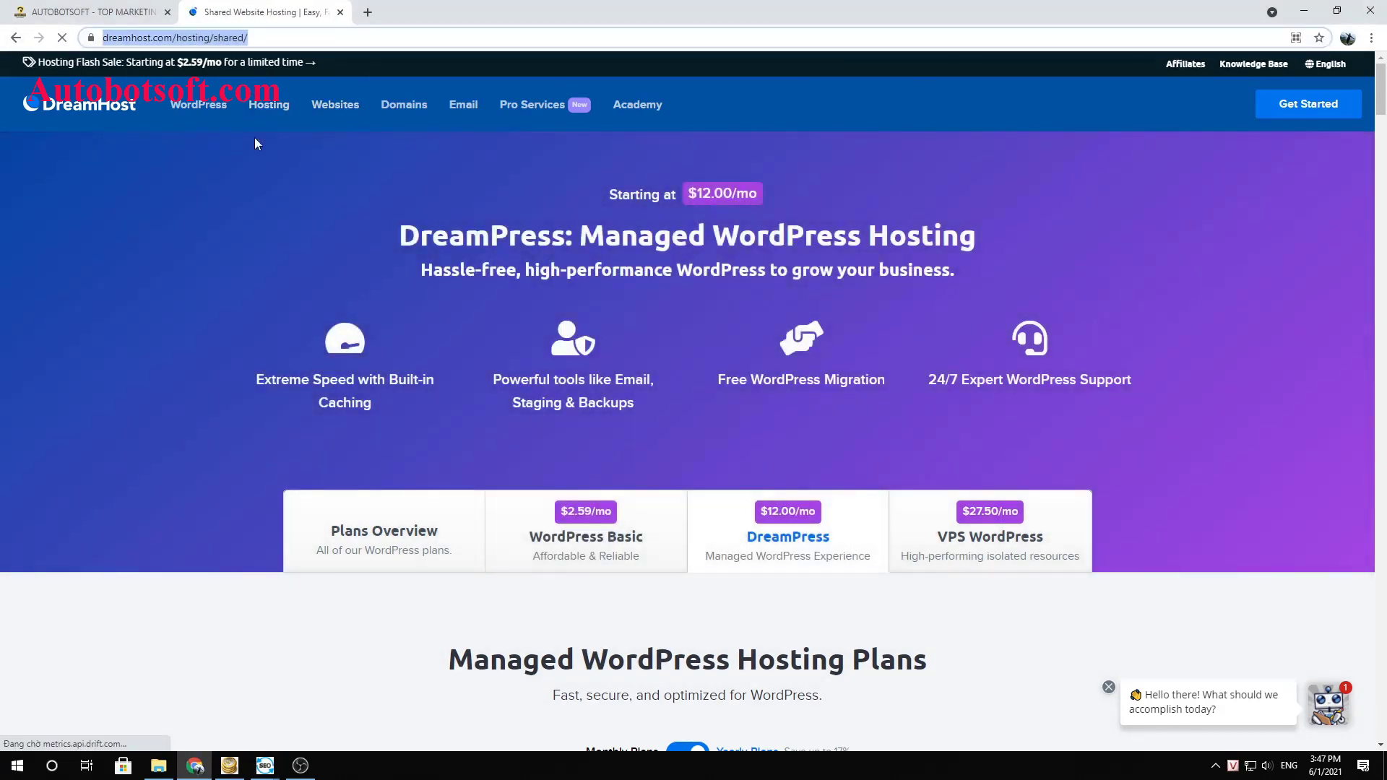
key("alt+Tab")
left_click(671, 268)
key("ctrl+v")
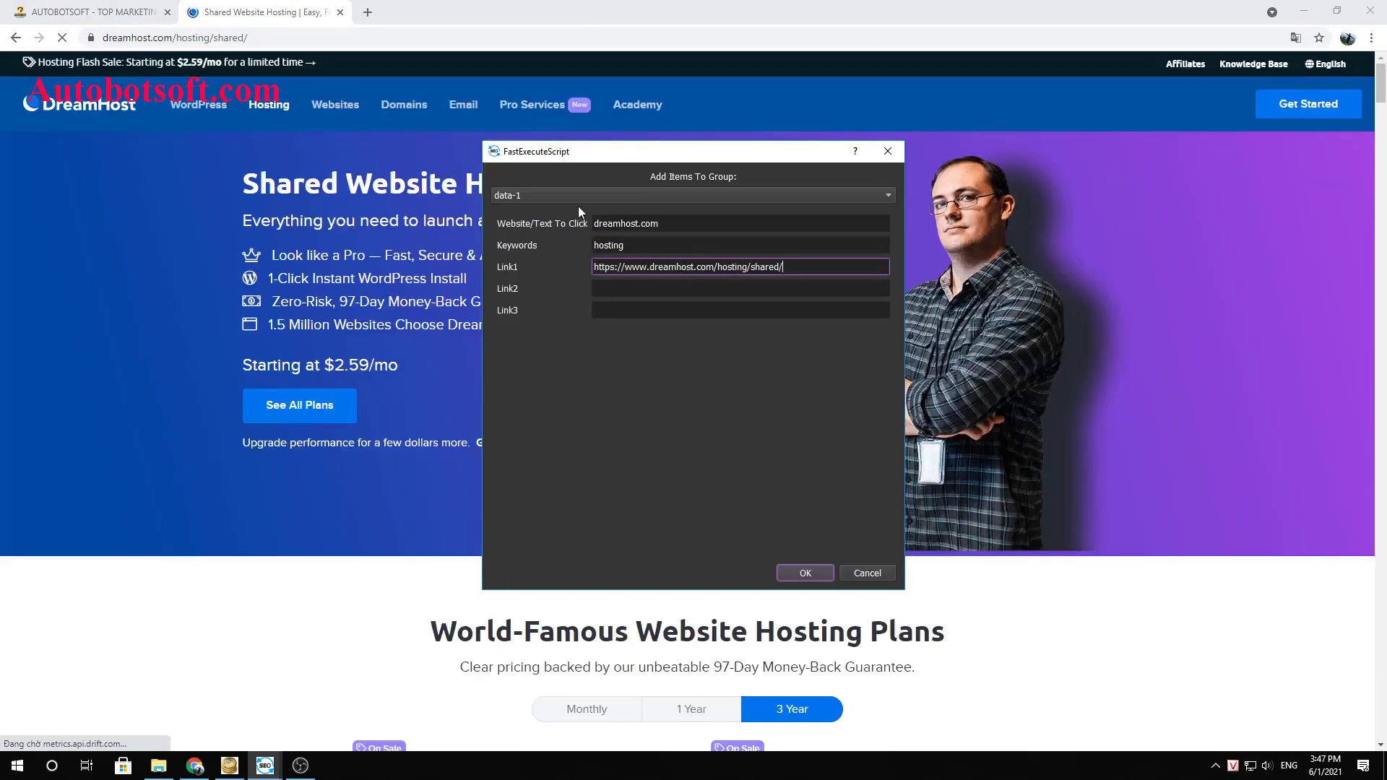
left_click(404, 110)
left_click(117, 37)
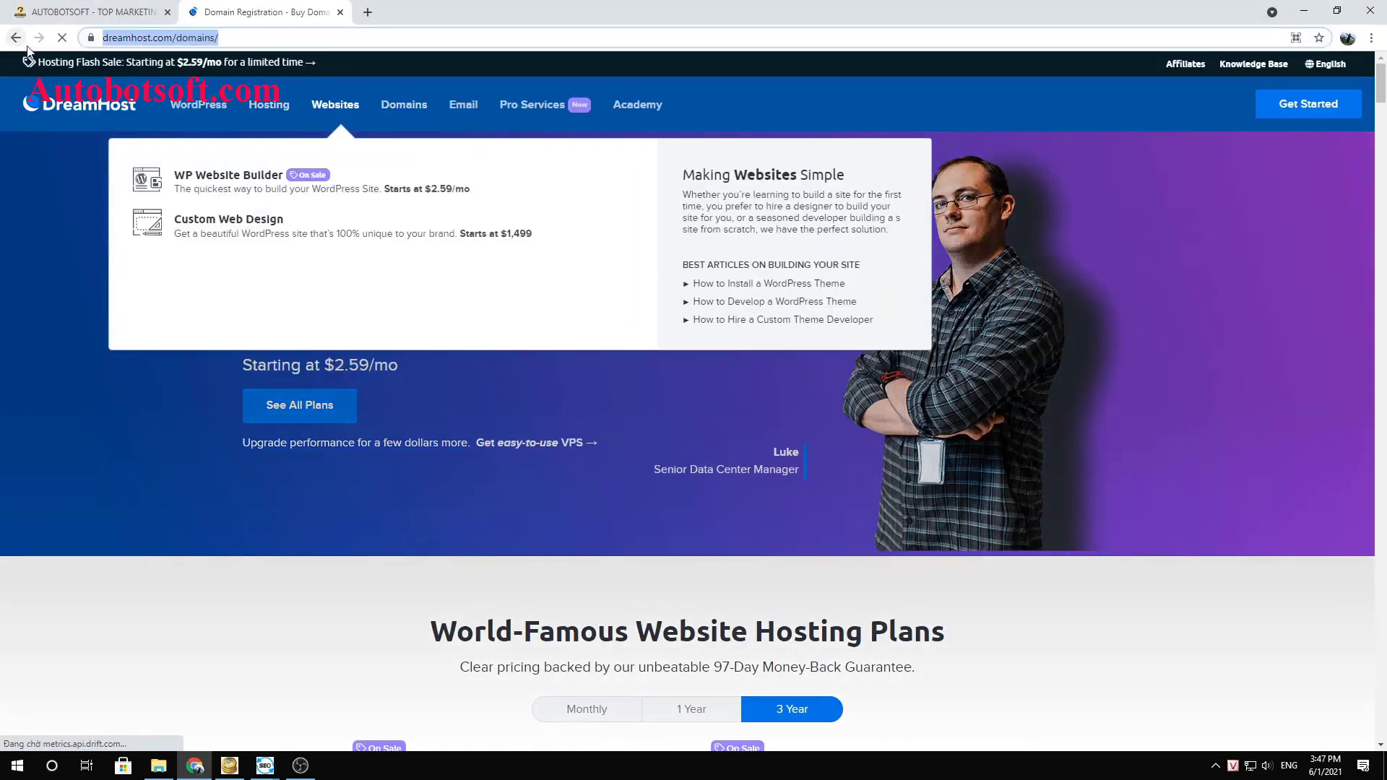
key("ctrl+c")
key("alt+Tab")
left_click(722, 288)
key("ctrl+v")
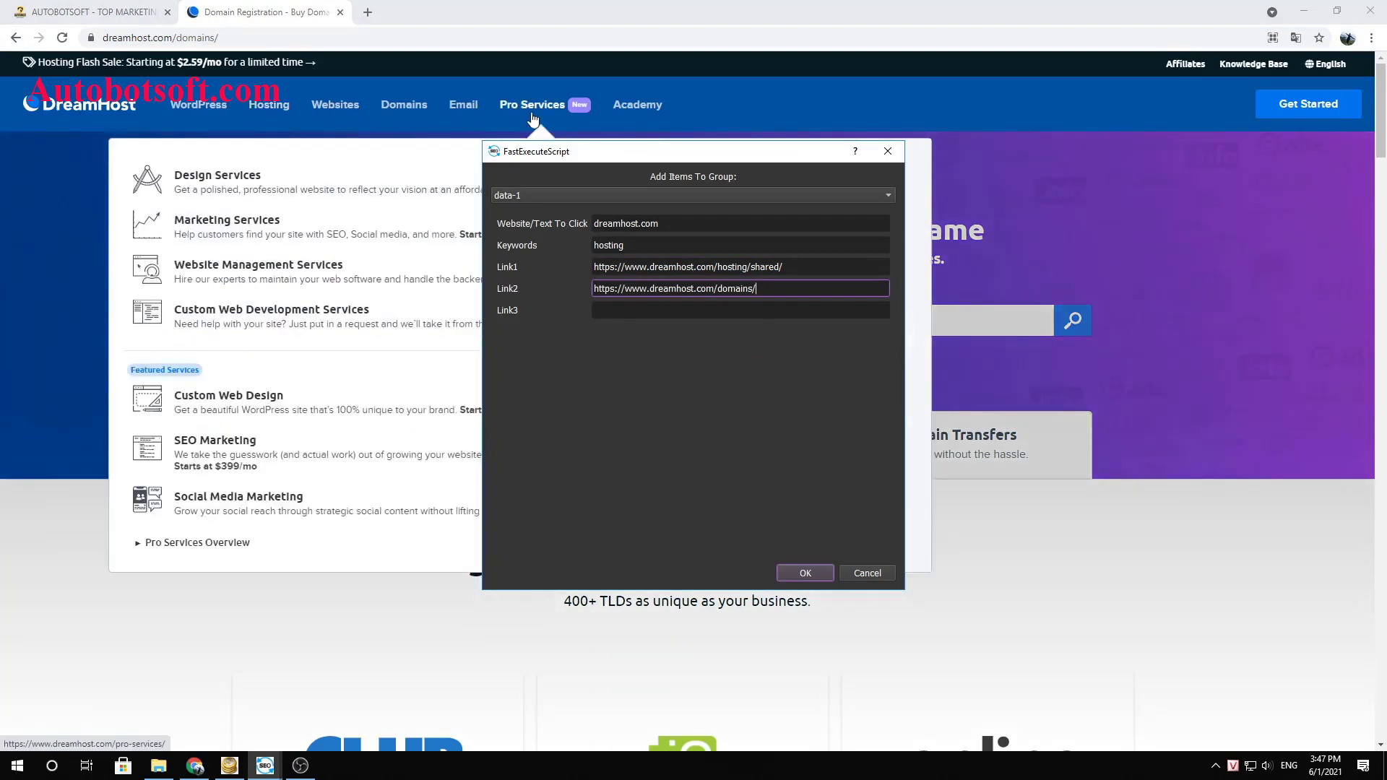
Copy the address of DreamHost's Pro Services page, dreamhost.com/pro-services/, into Link3 and save the hosting item.
left_click(535, 104)
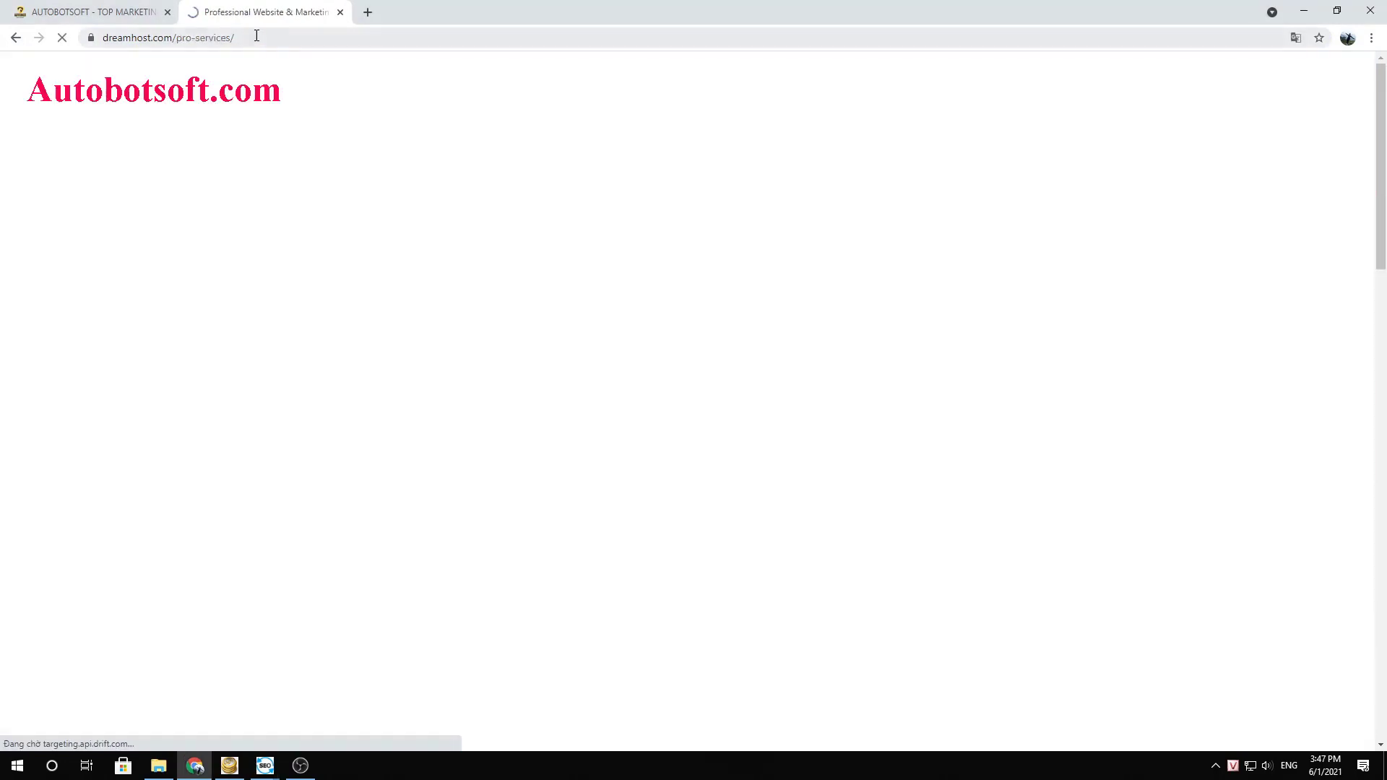
left_click(118, 38)
key("ctrl+c")
key("alt+Tab")
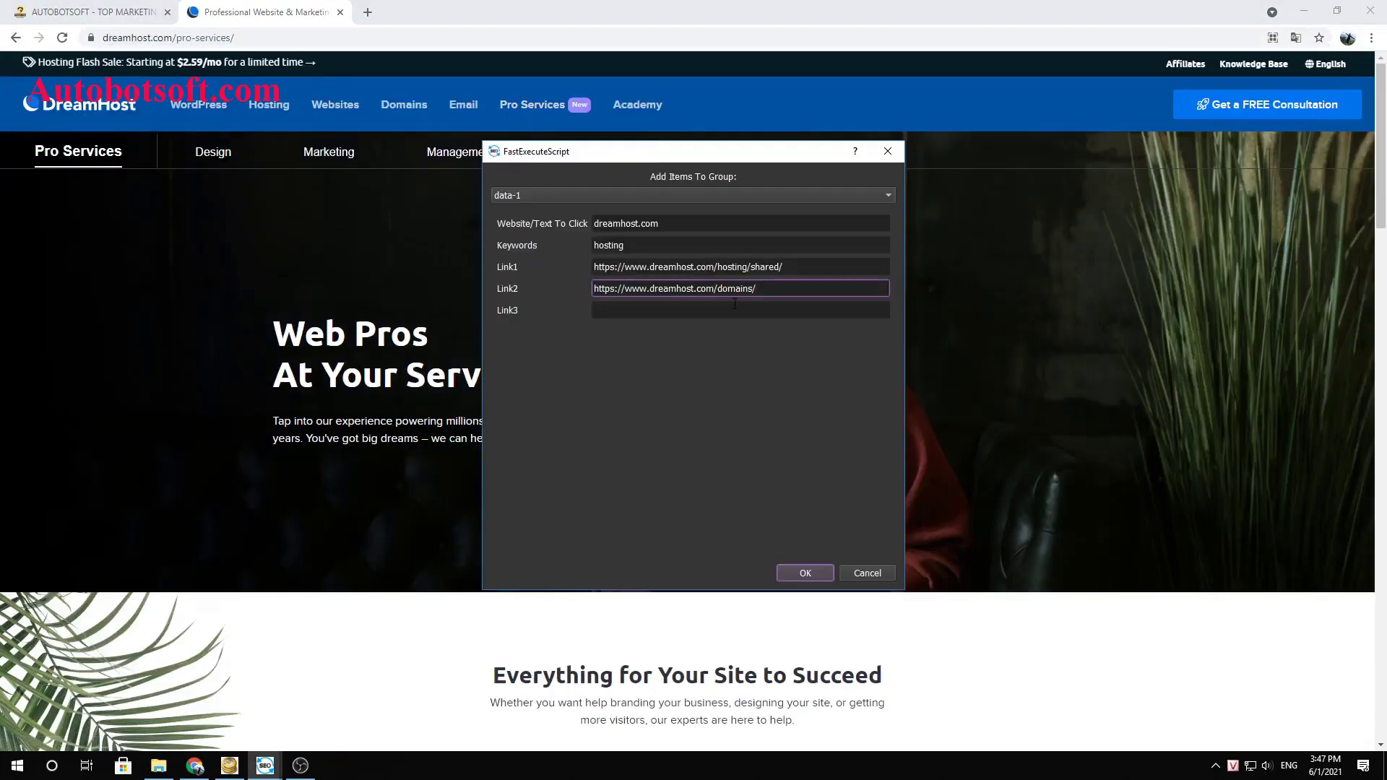
left_click(734, 307)
key("ctrl+v")
left_click(805, 572)
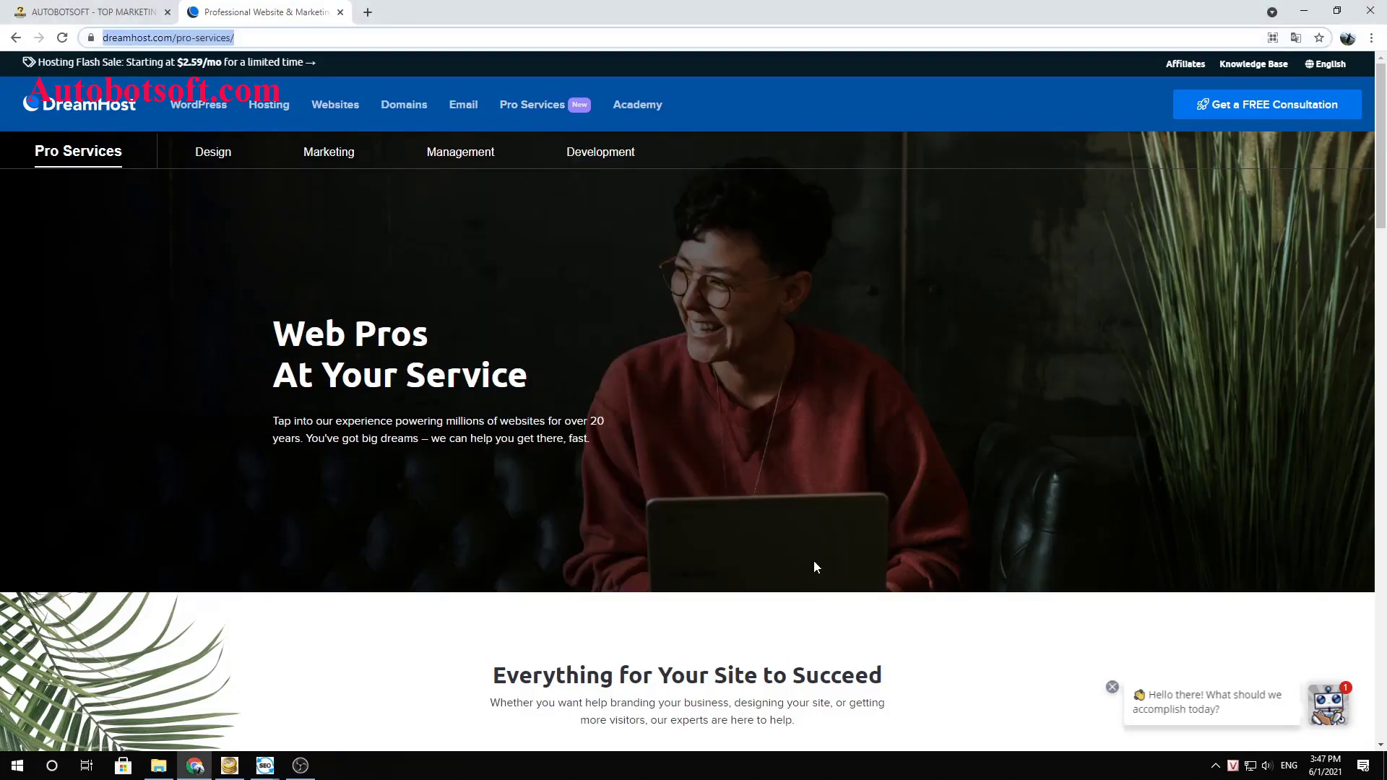
Back in the QniSEOPROV4 settings, select only the data-1 group as the input and set the threads to 6.
left_click(1303, 10)
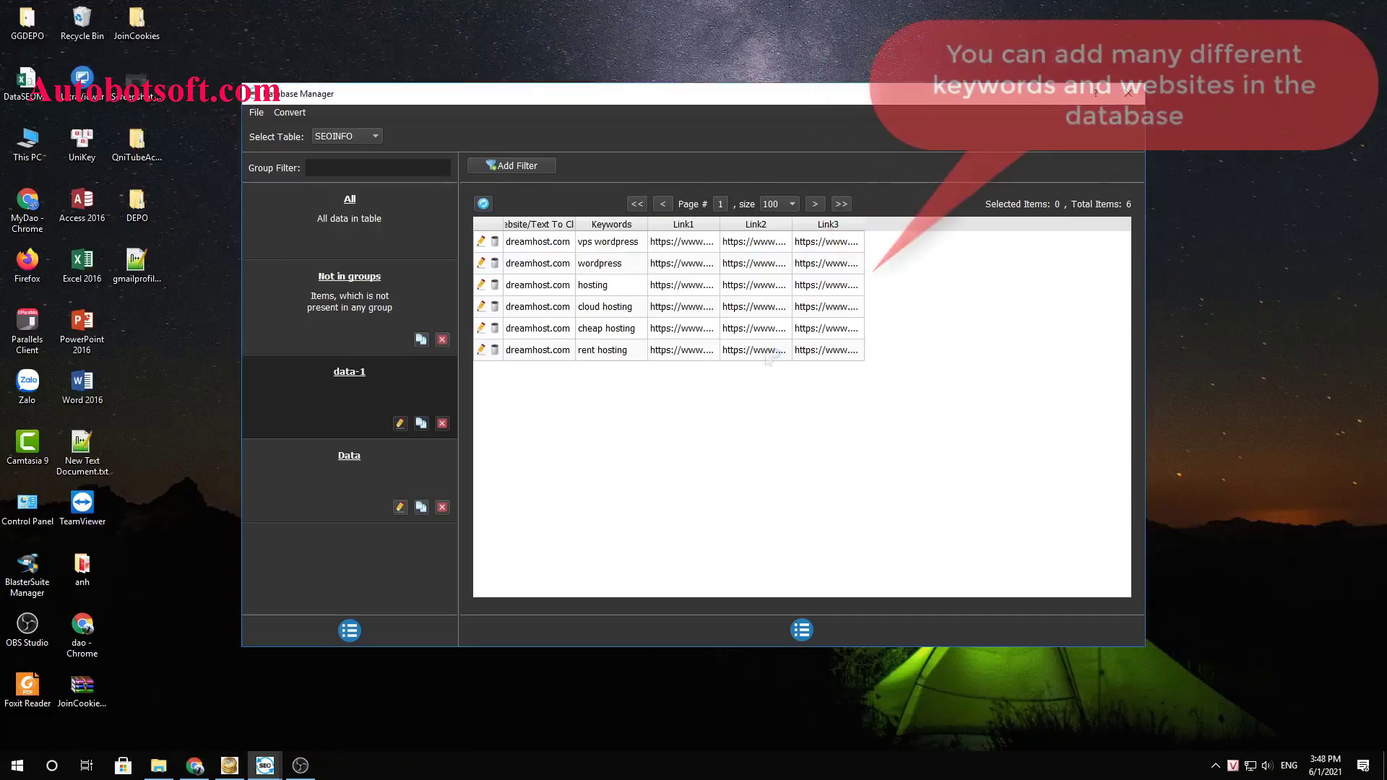
left_click(1127, 95)
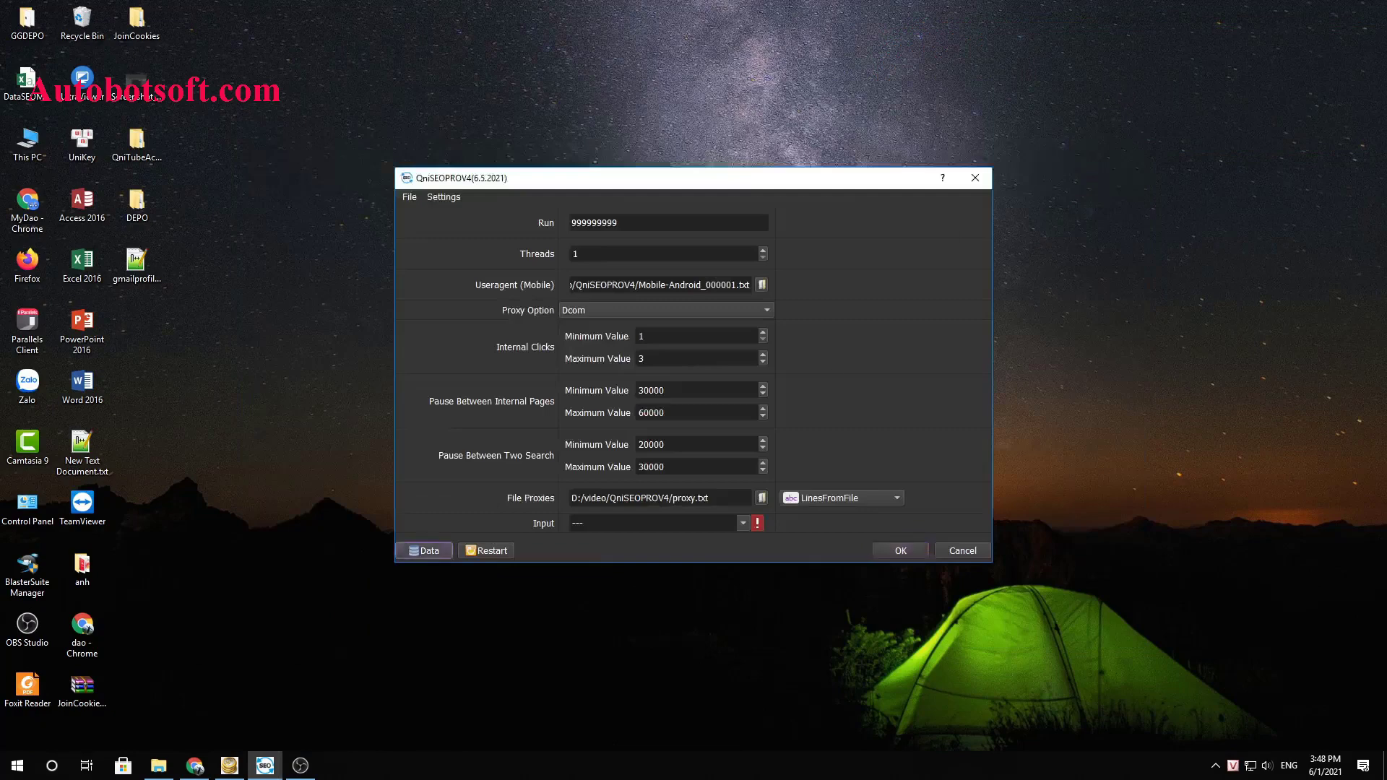
left_click(741, 523)
left_click(605, 571)
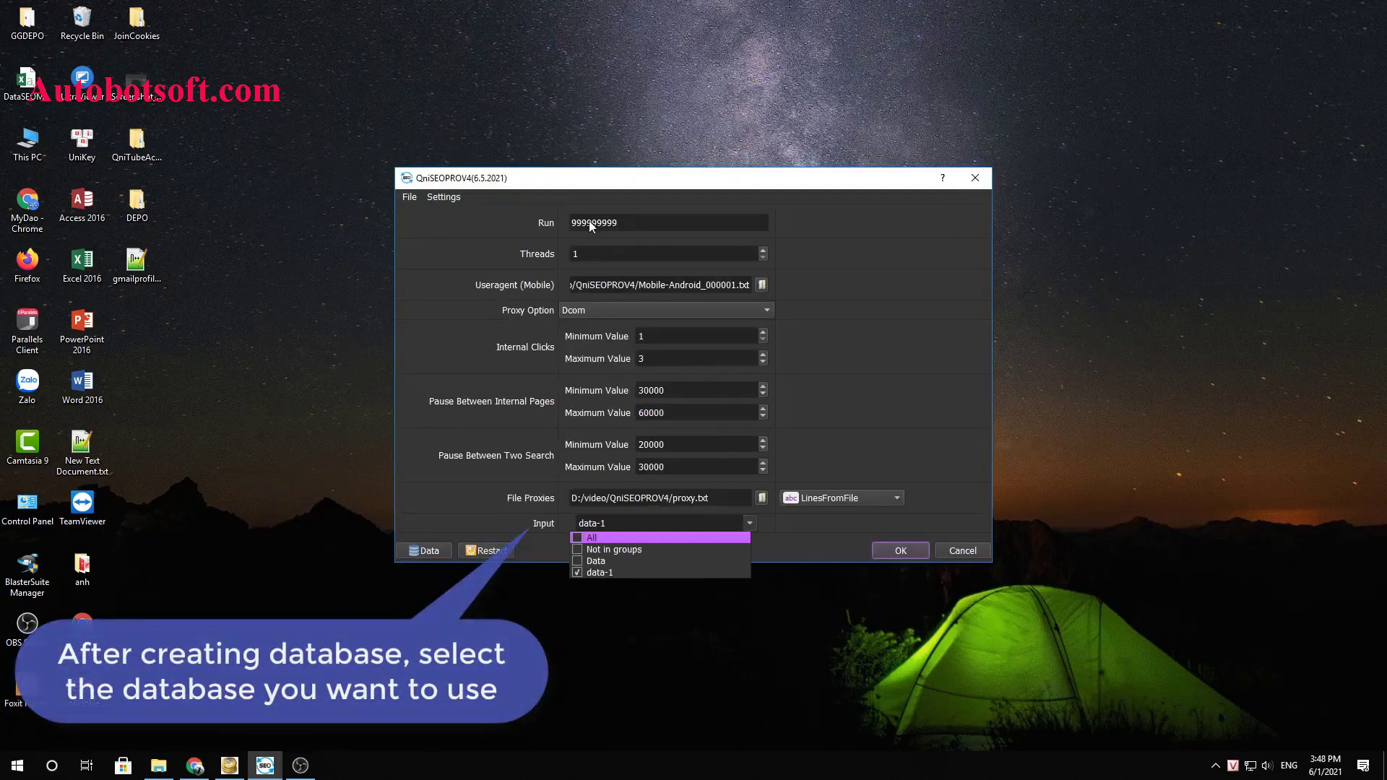
left_click(549, 255)
type("6")
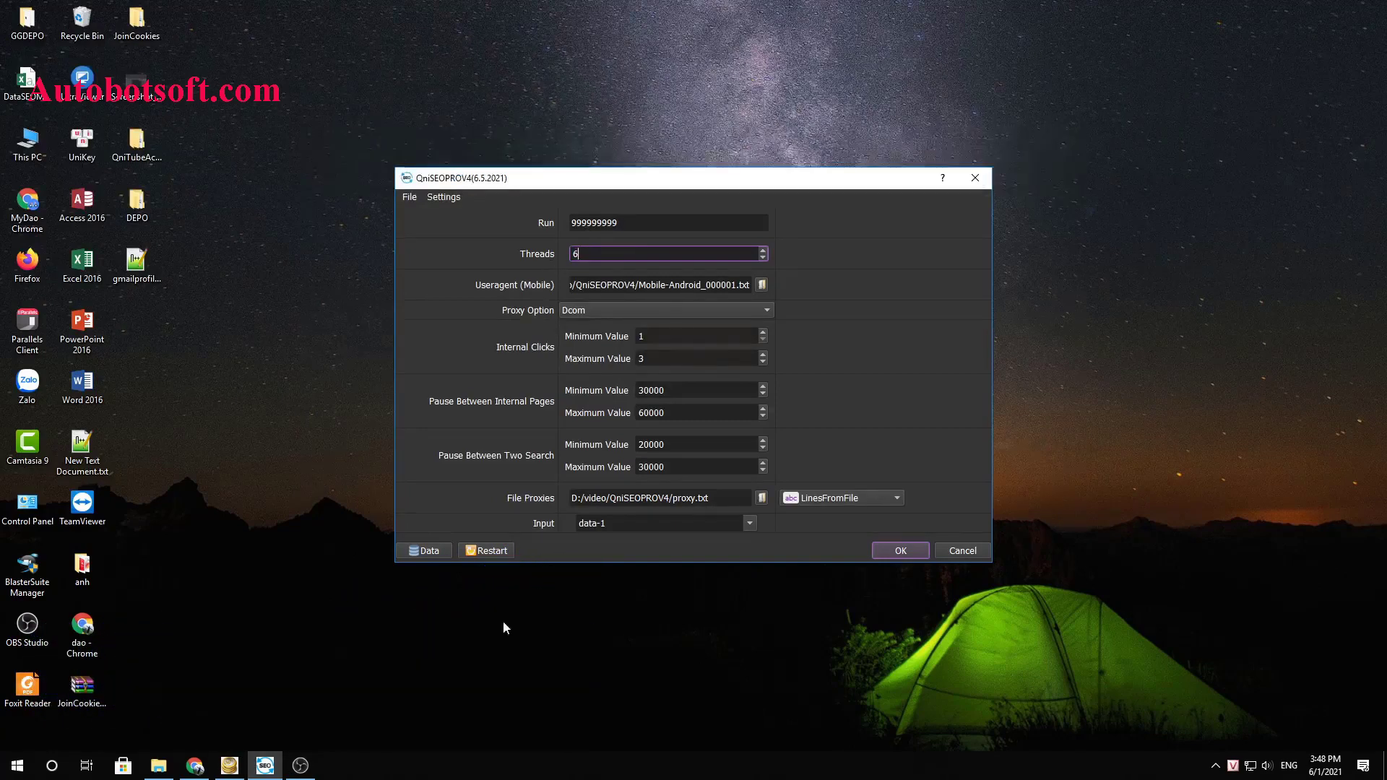
Start the run with the configured settings and park its narrowed window in the upper-right corner of the desktop.
left_click(943, 440)
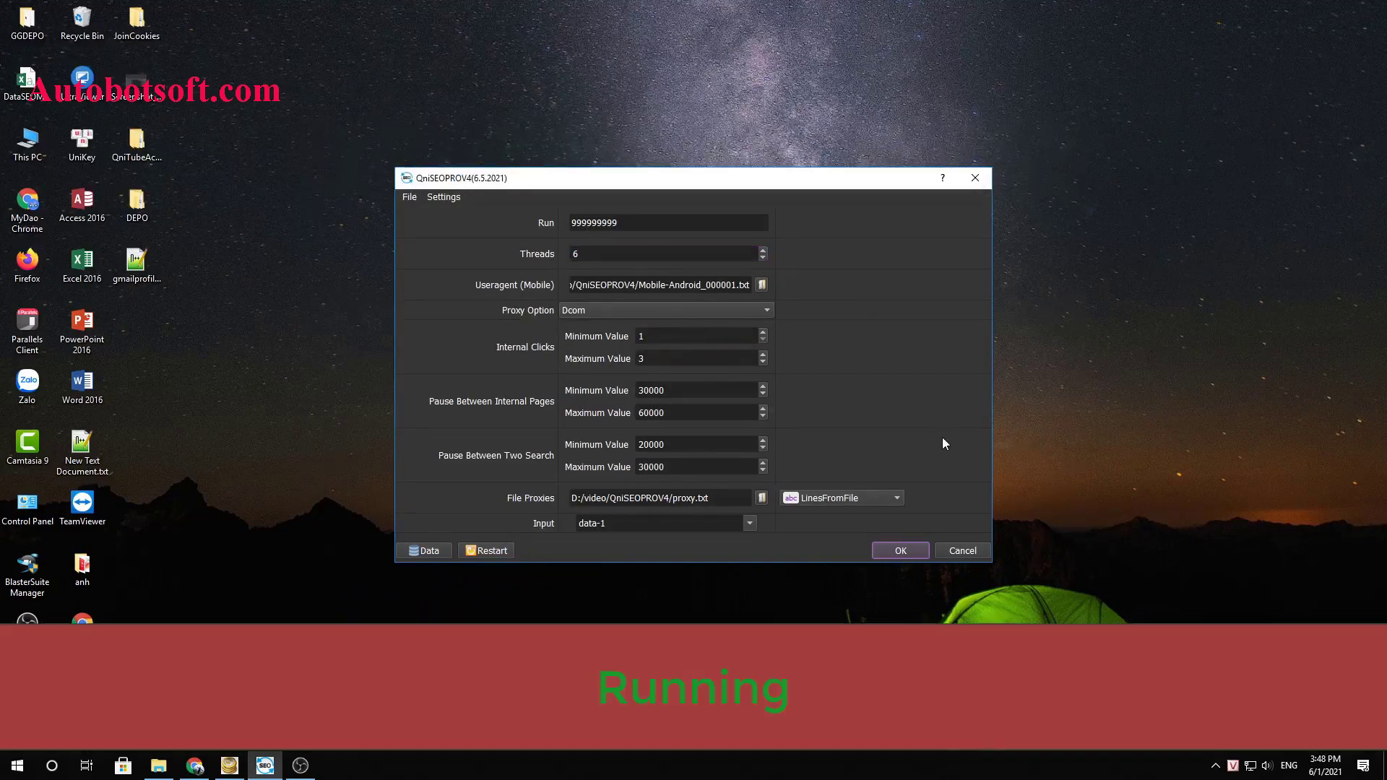
left_click(901, 551)
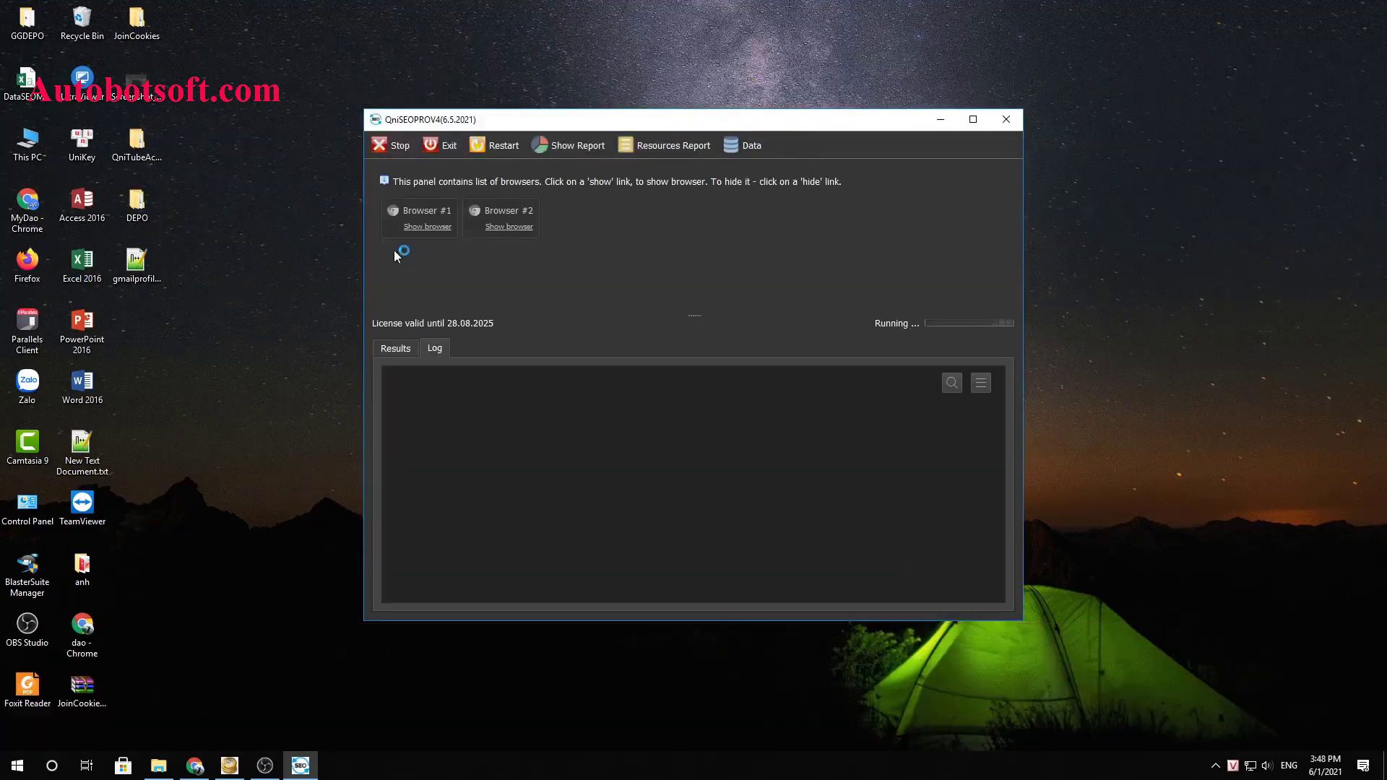
left_click_drag(364, 250, 682, 251)
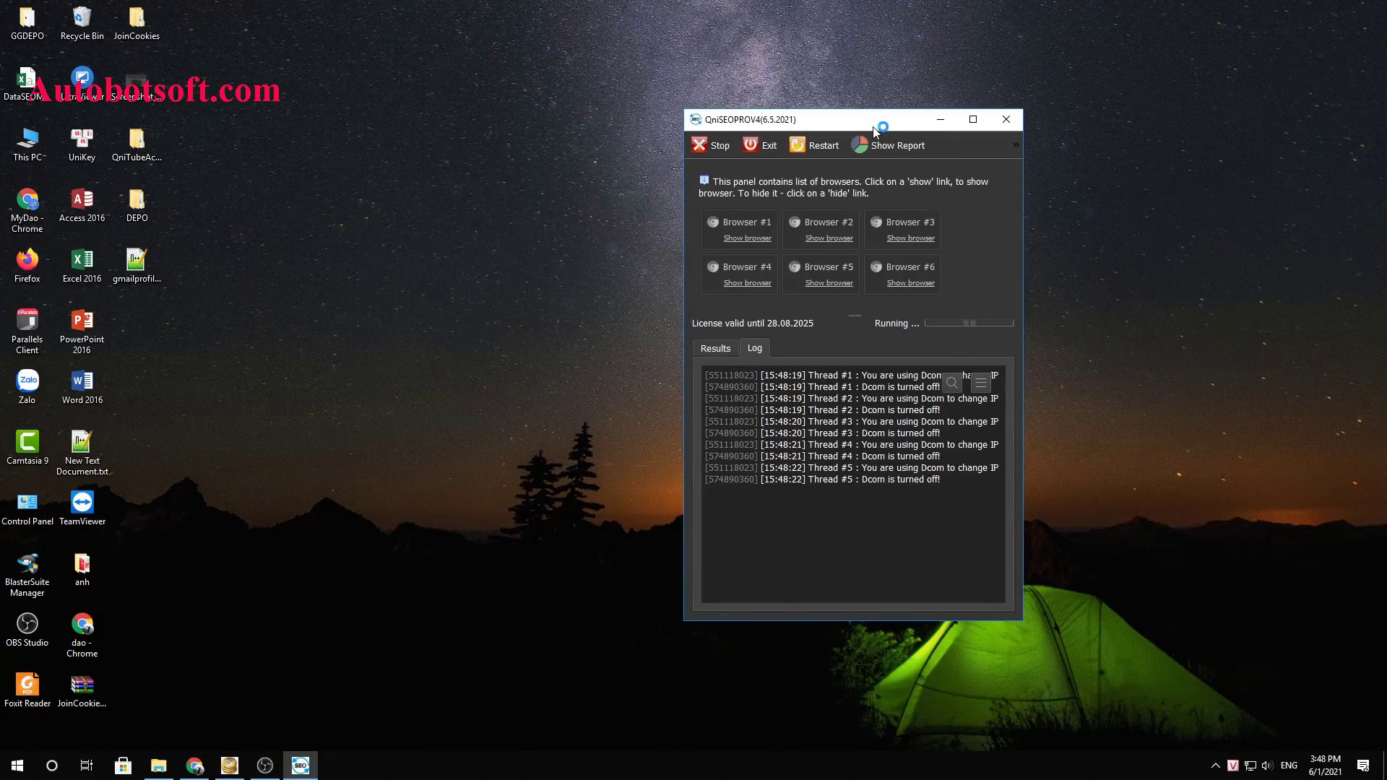
left_click_drag(874, 129, 1218, 33)
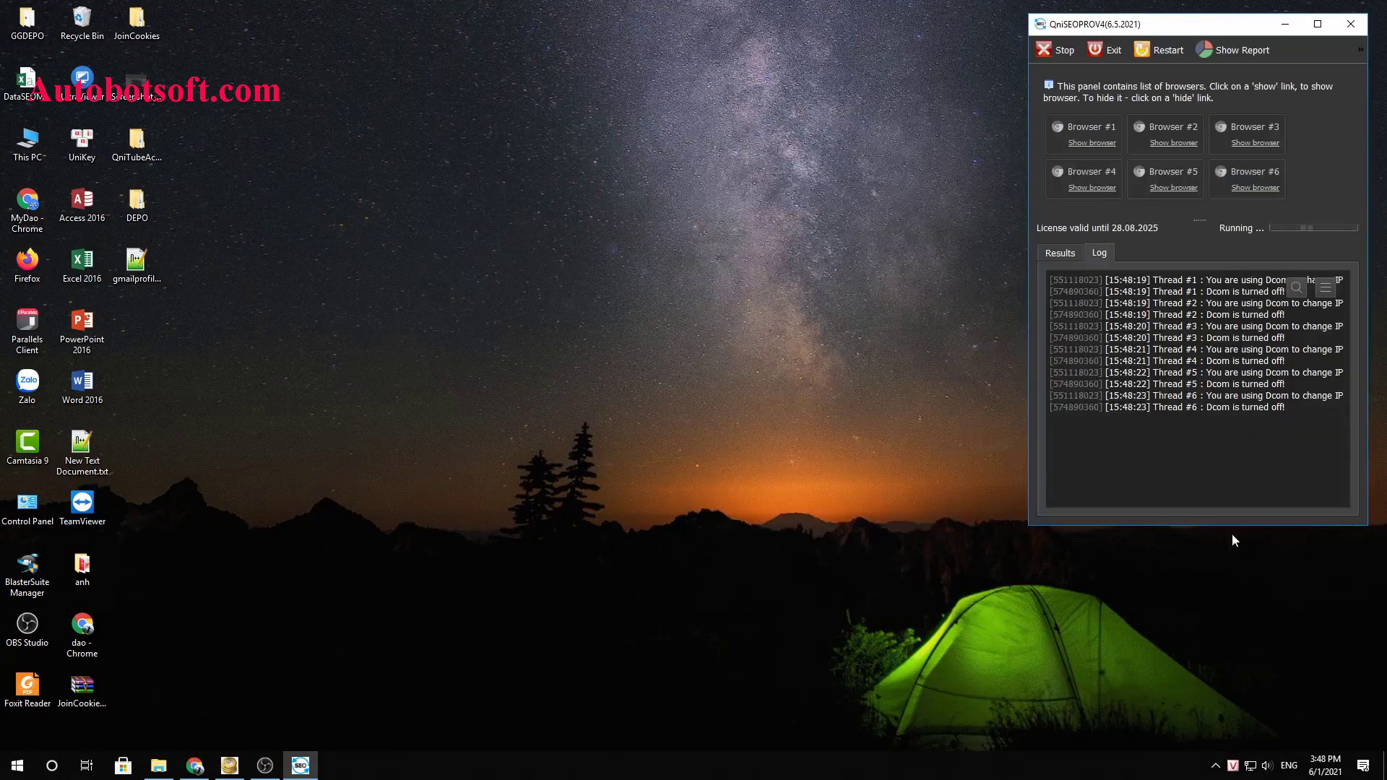
Show the windows of all six running browsers, Browser #1 through Browser #6.
left_click(1093, 141)
left_click(1176, 142)
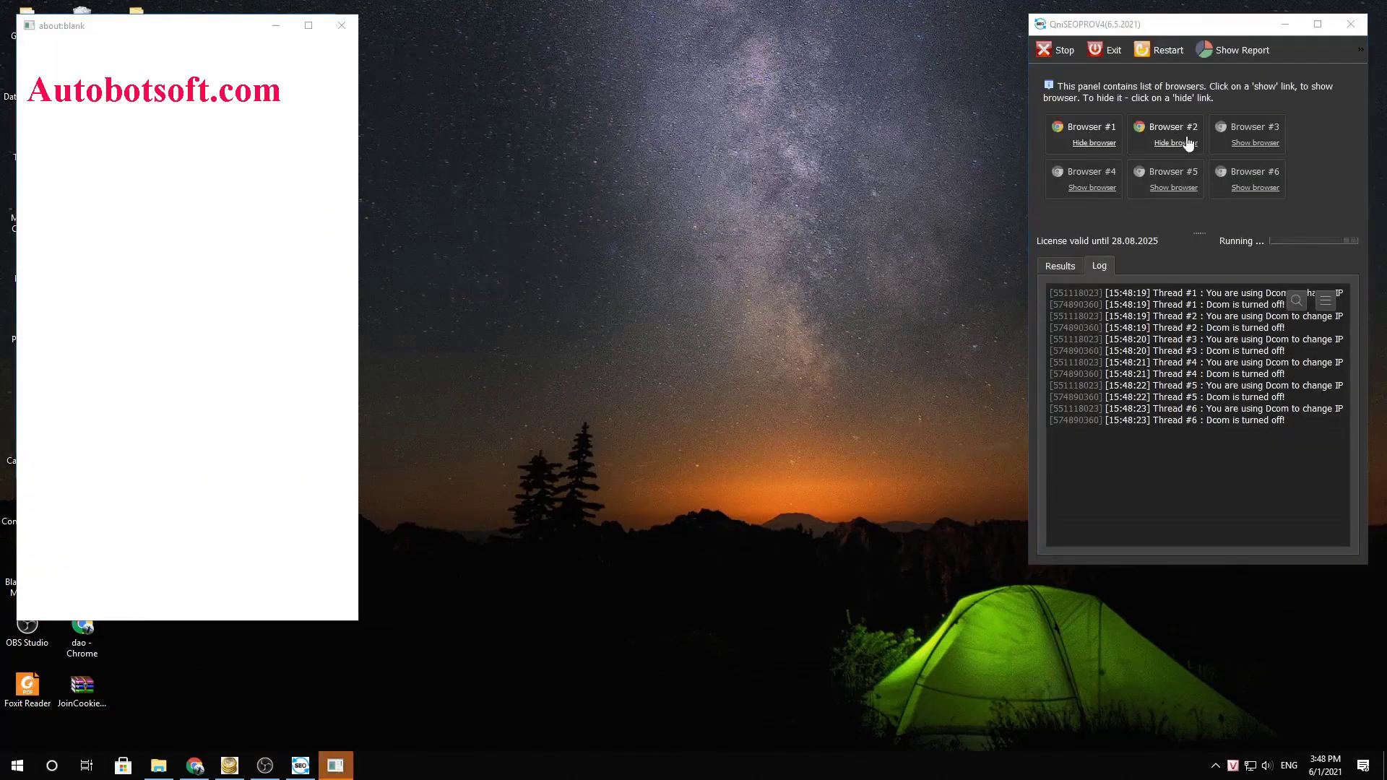
left_click(1262, 142)
left_click(1094, 187)
left_click(1185, 188)
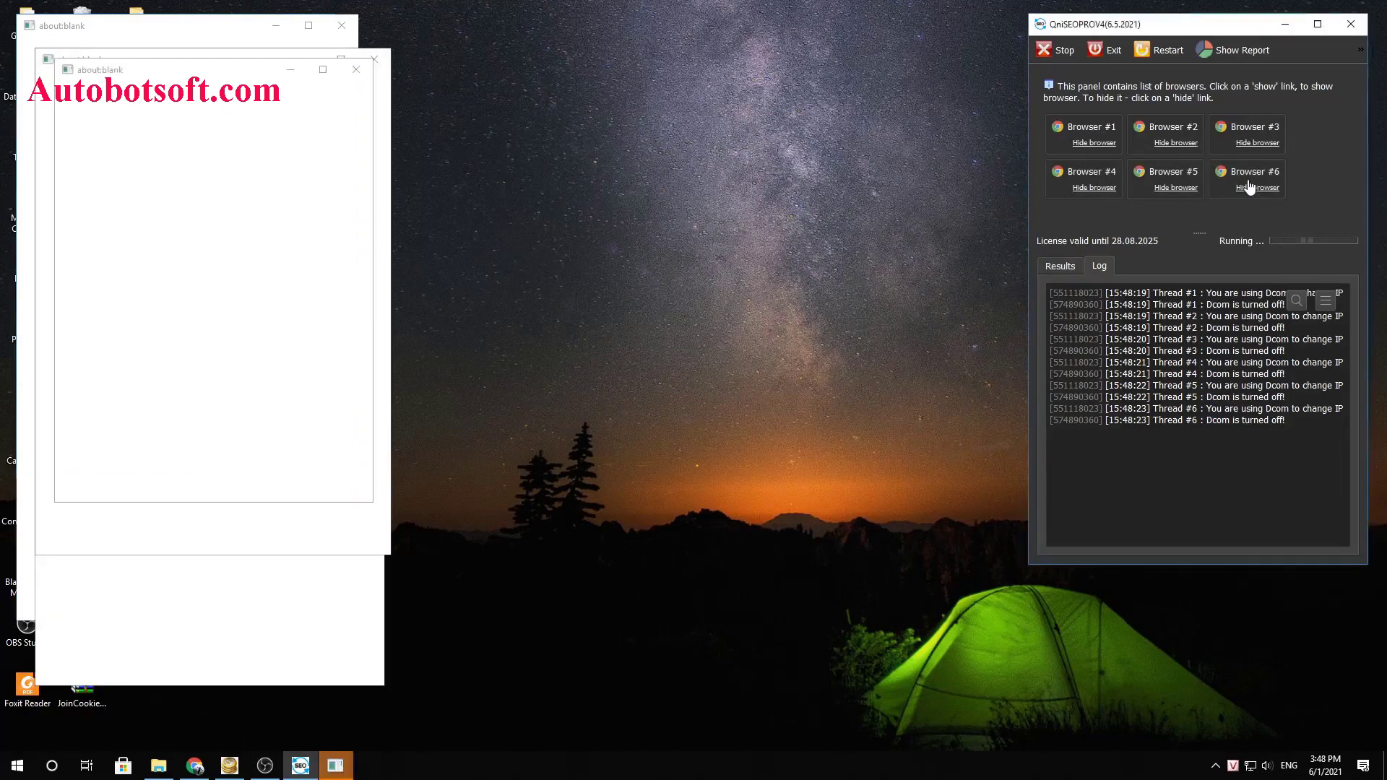
left_click(1254, 187)
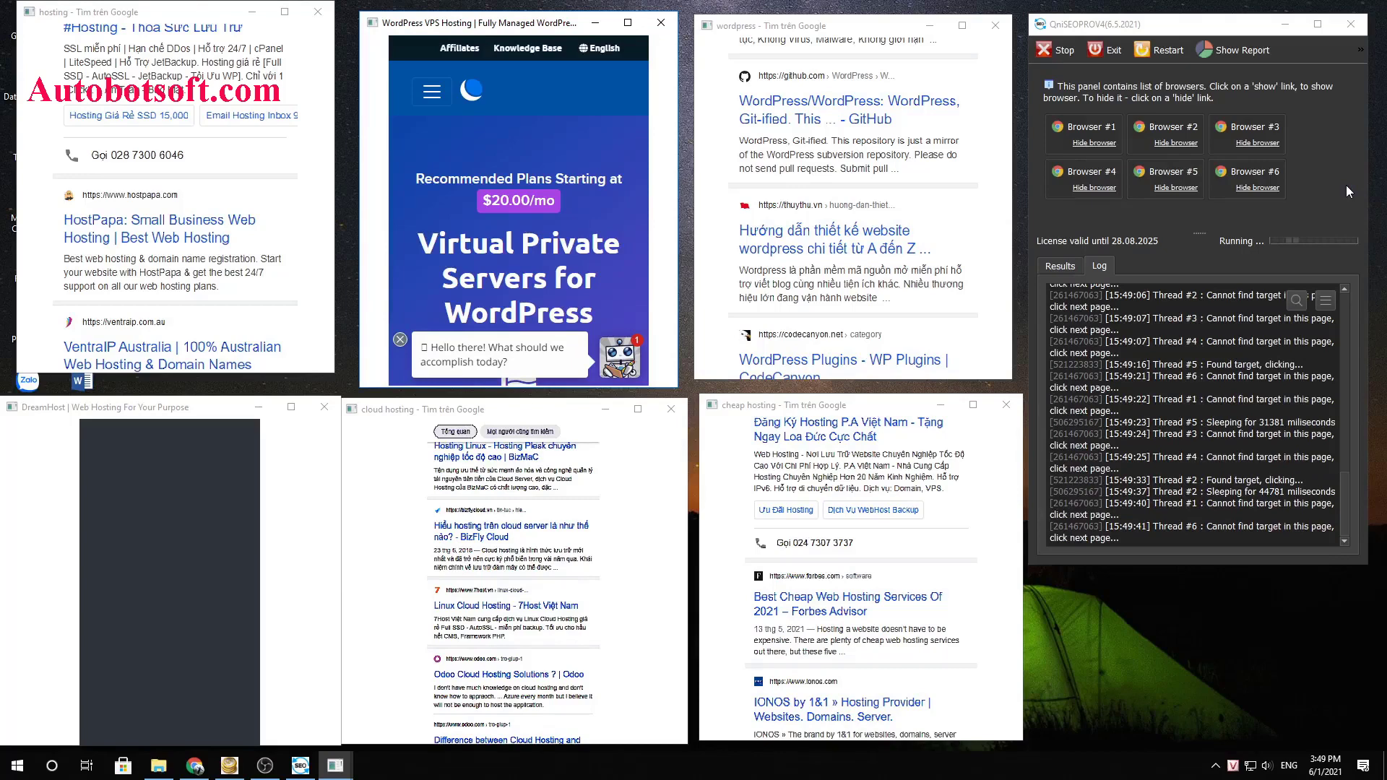
Inspect the DreamHost home page and WordPress VPS Hosting browser windows at full screen, restoring each window's size after viewing.
left_click(290, 409)
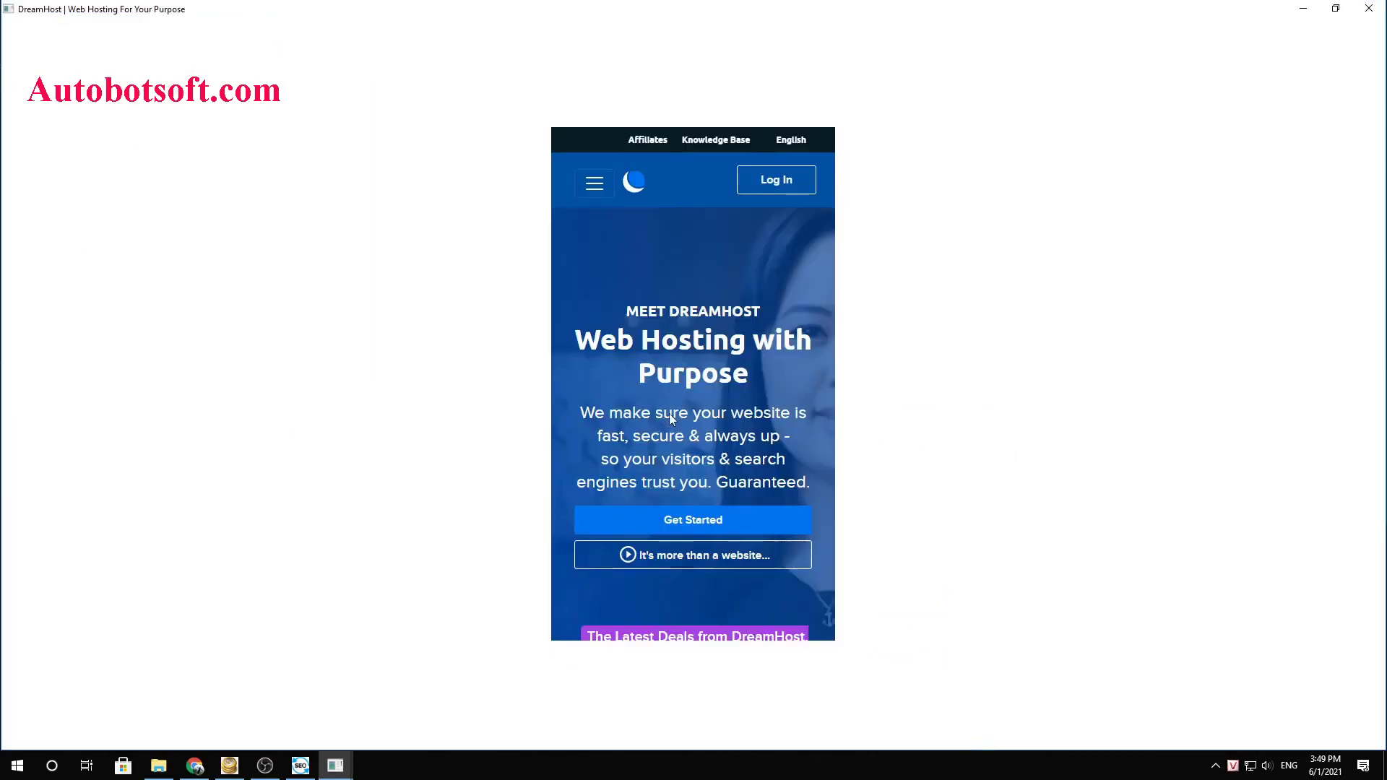
left_click(1336, 9)
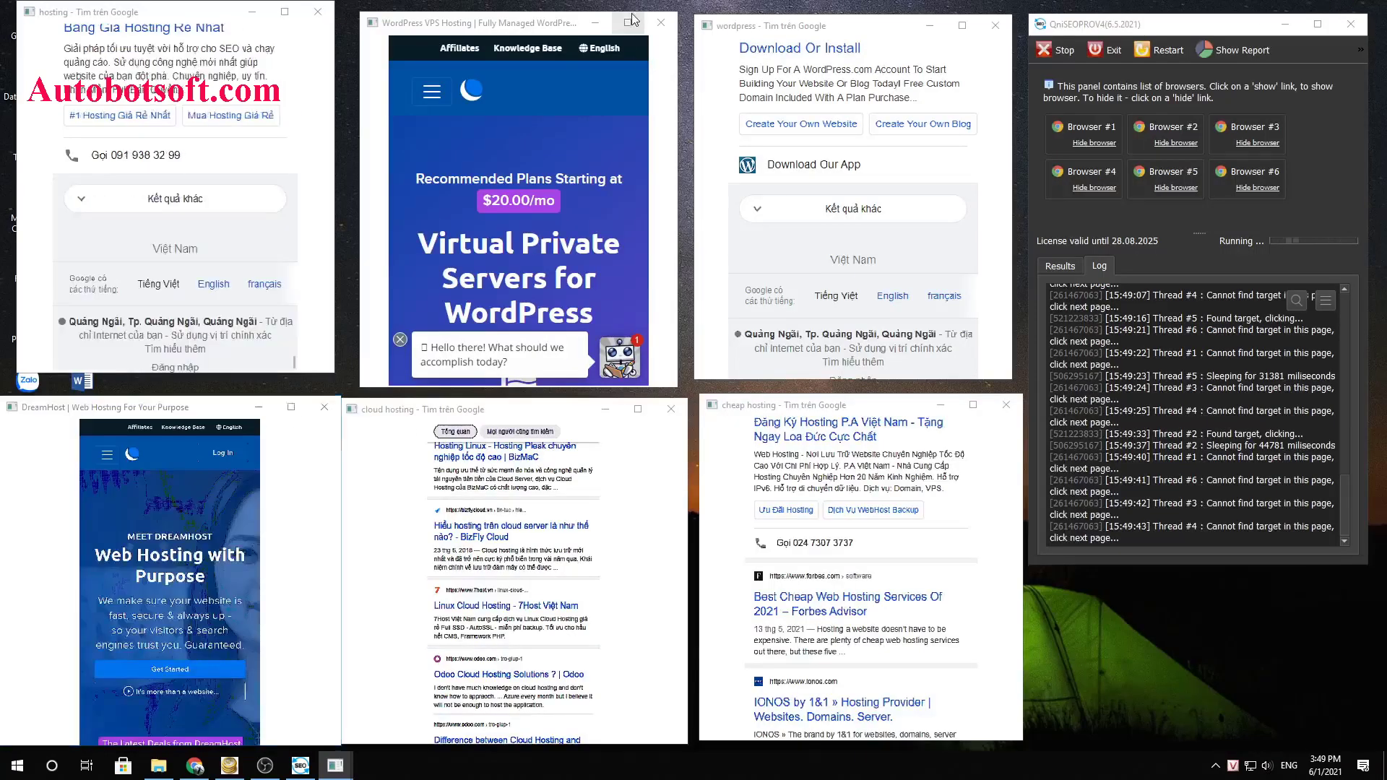
left_click(627, 22)
left_click(1337, 9)
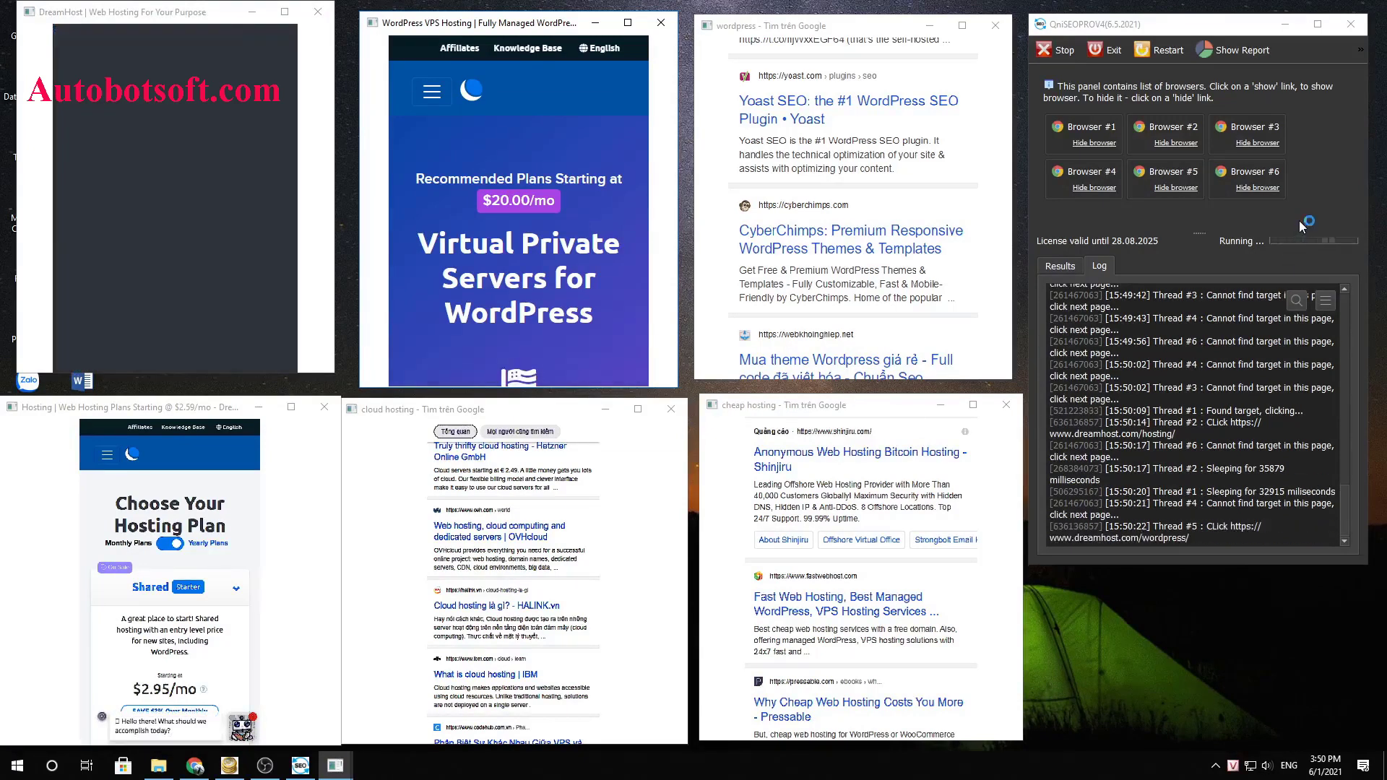
left_click(284, 12)
left_click(1335, 8)
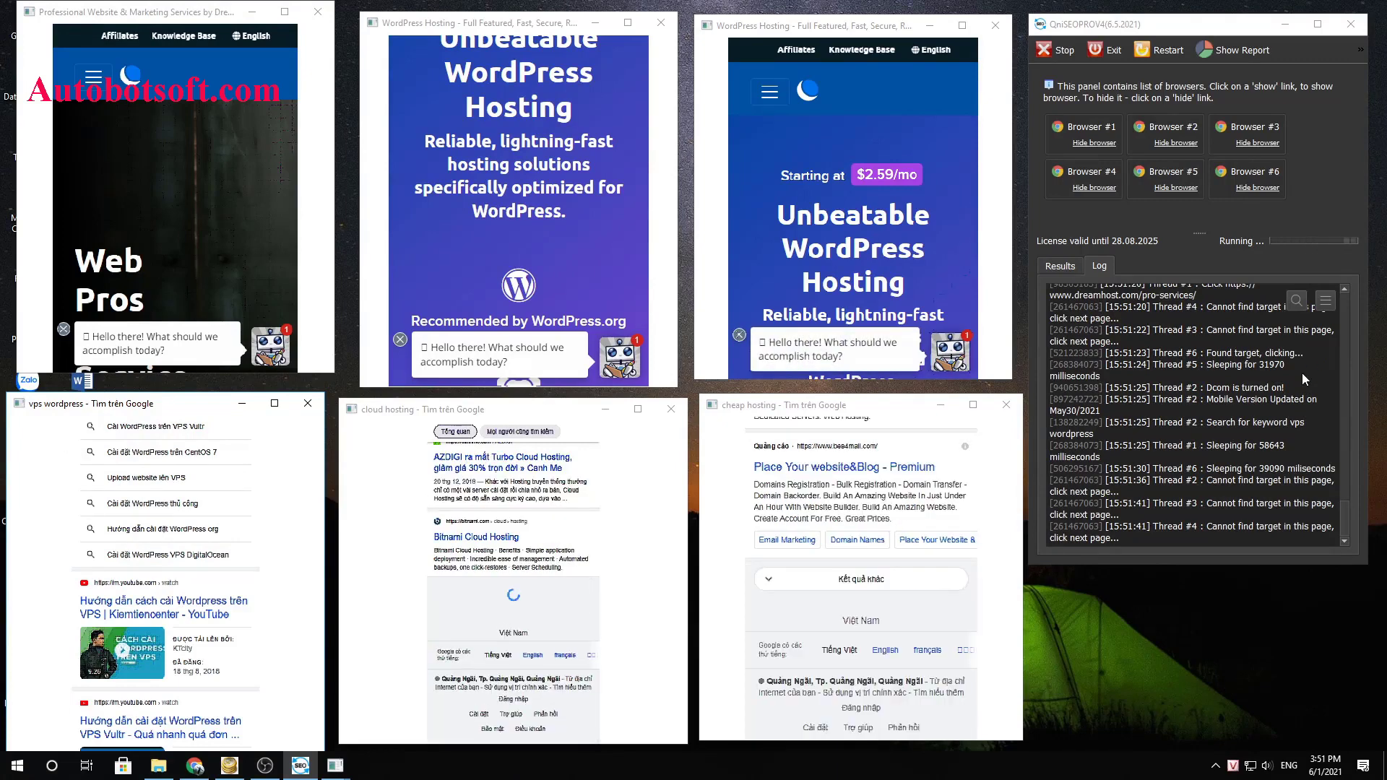
View the Professional Services, both WordPress Hosting and the vps wordpress browser windows at full screen, restoring each one after checking it.
double_click(302, 13)
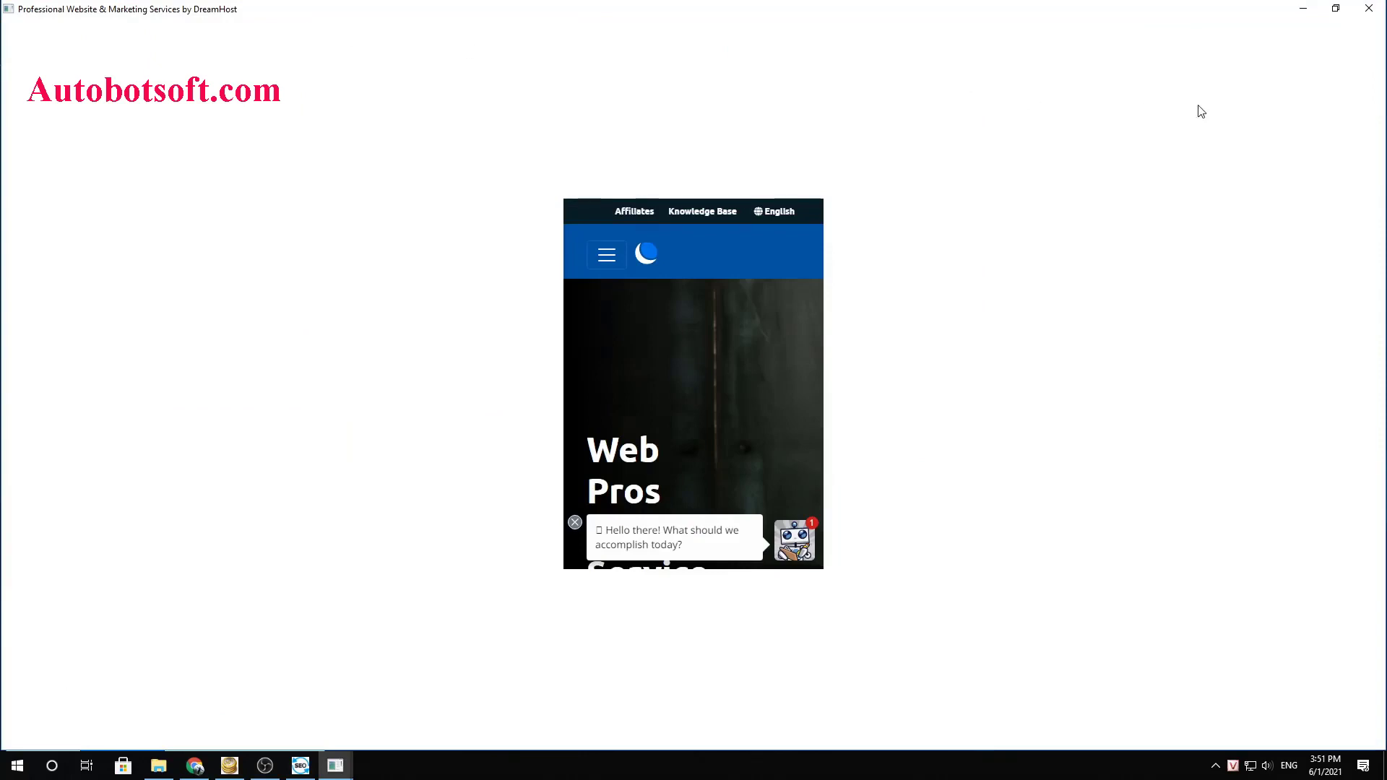
left_click(1336, 16)
double_click(627, 20)
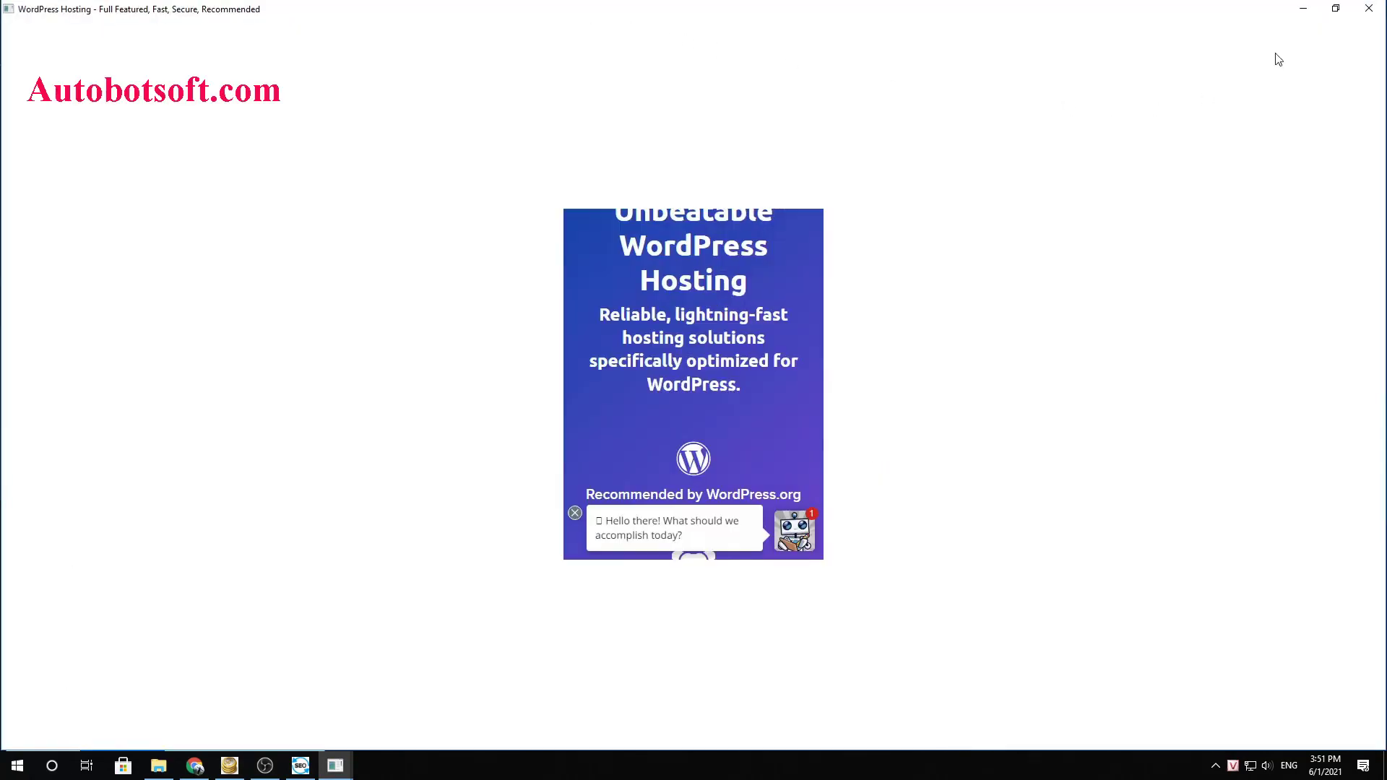
left_click(1336, 9)
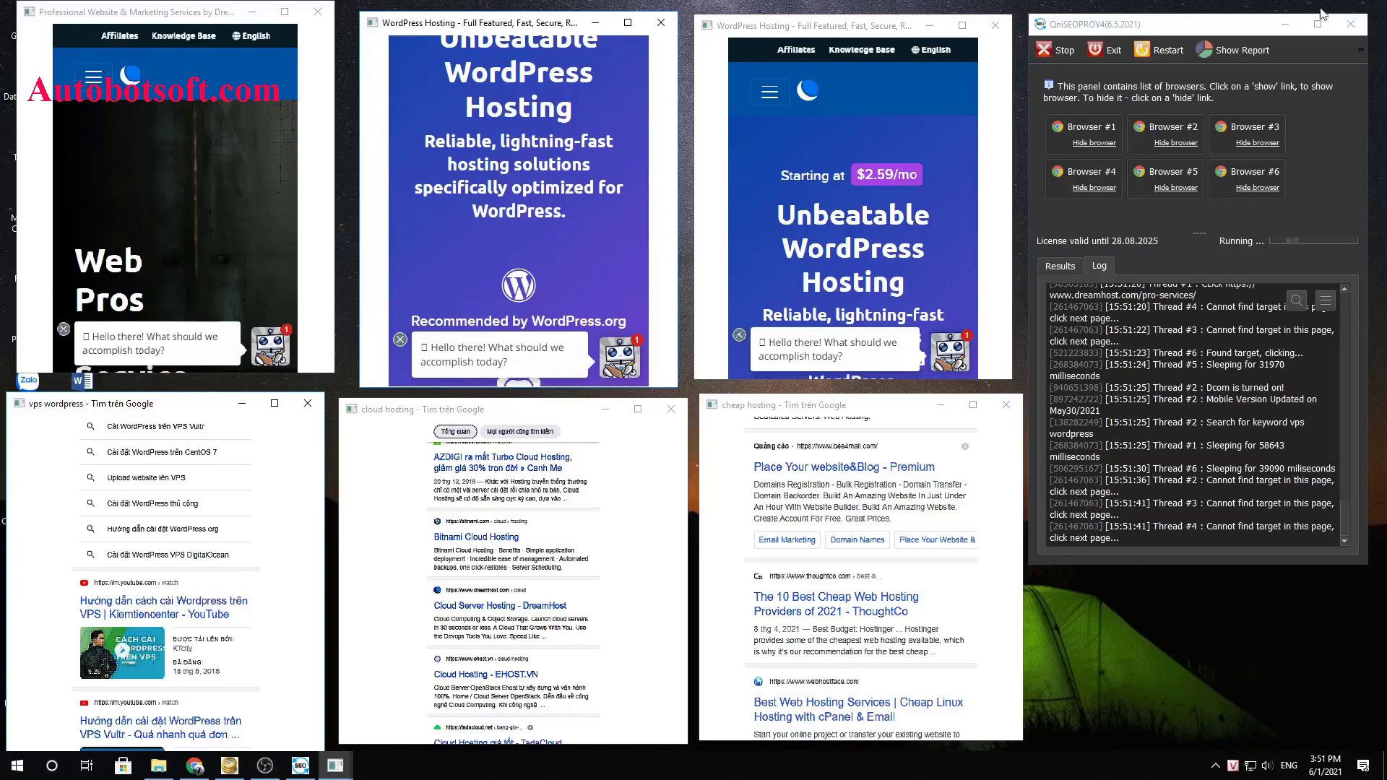
left_click(961, 25)
left_click(1335, 10)
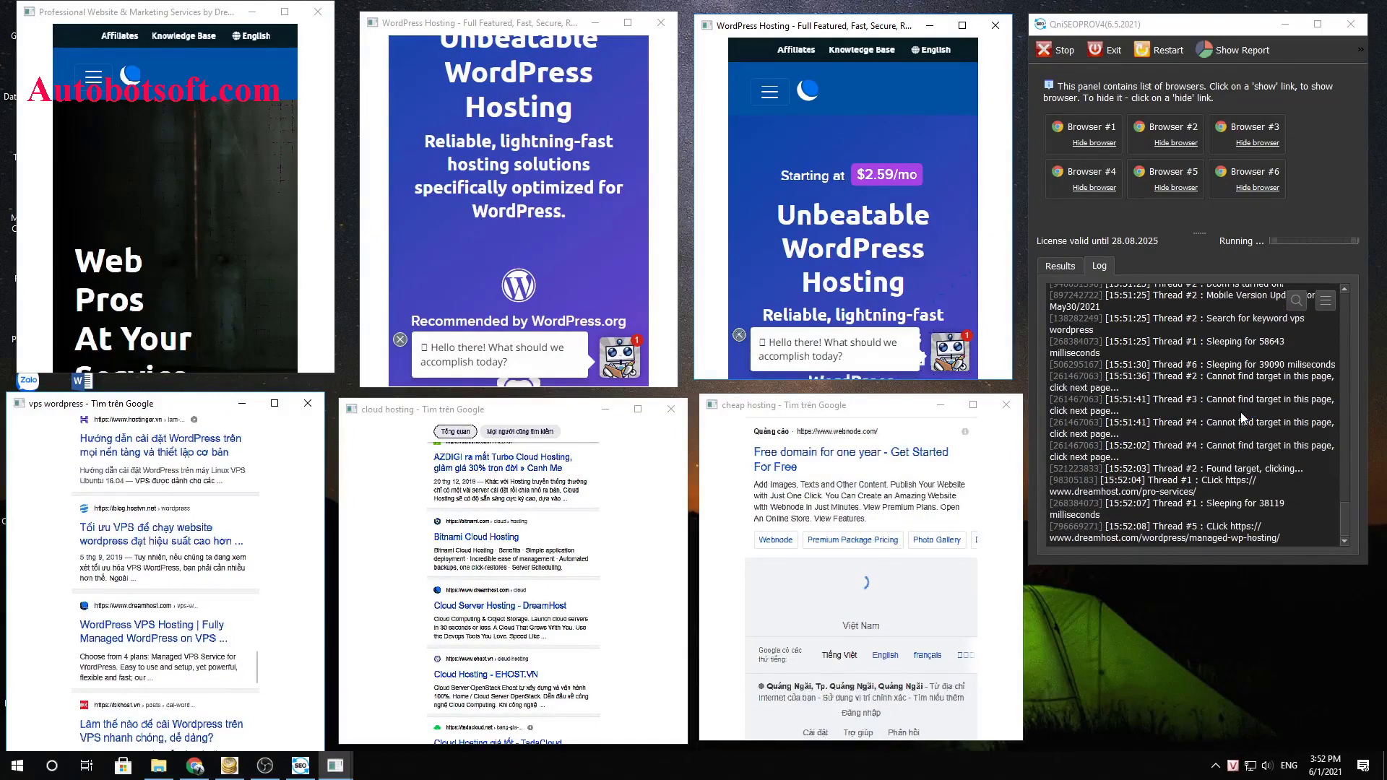
left_click(274, 403)
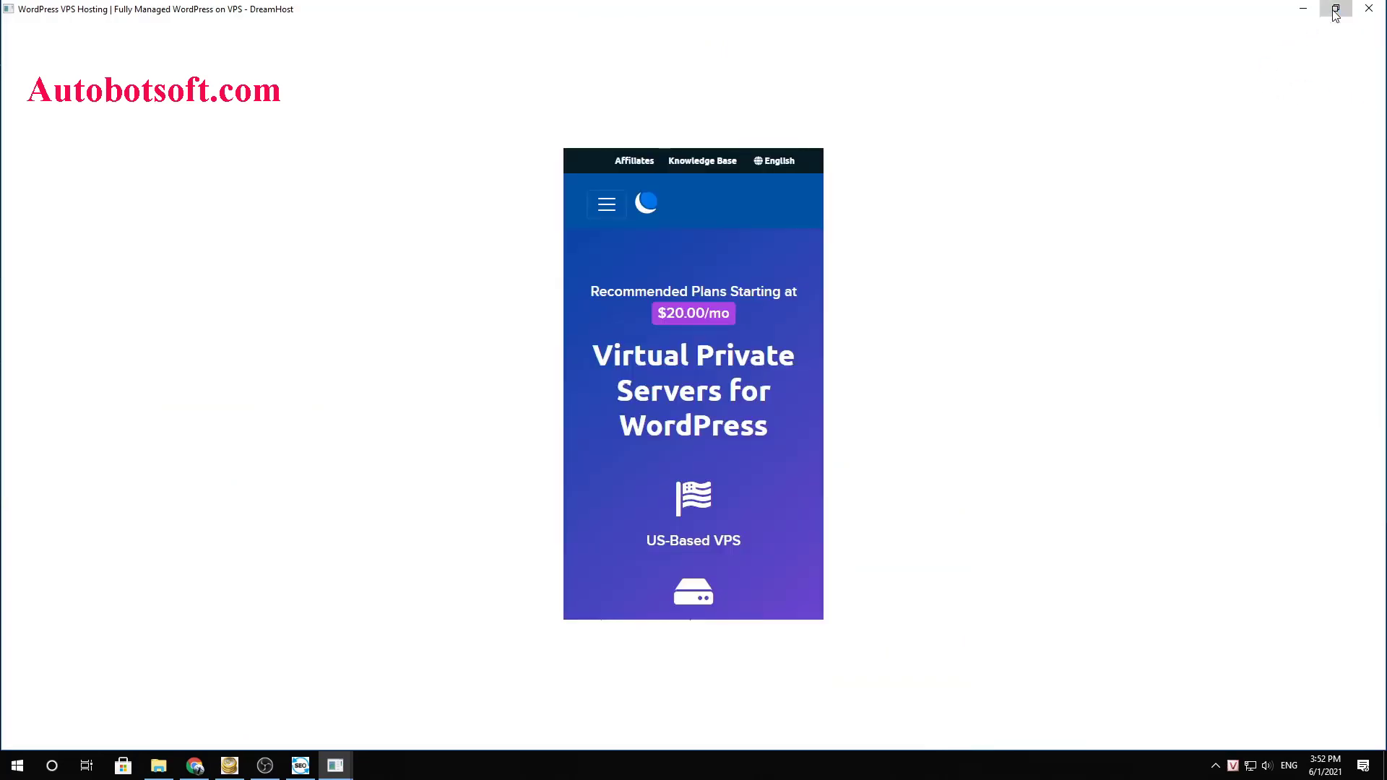
left_click(1336, 14)
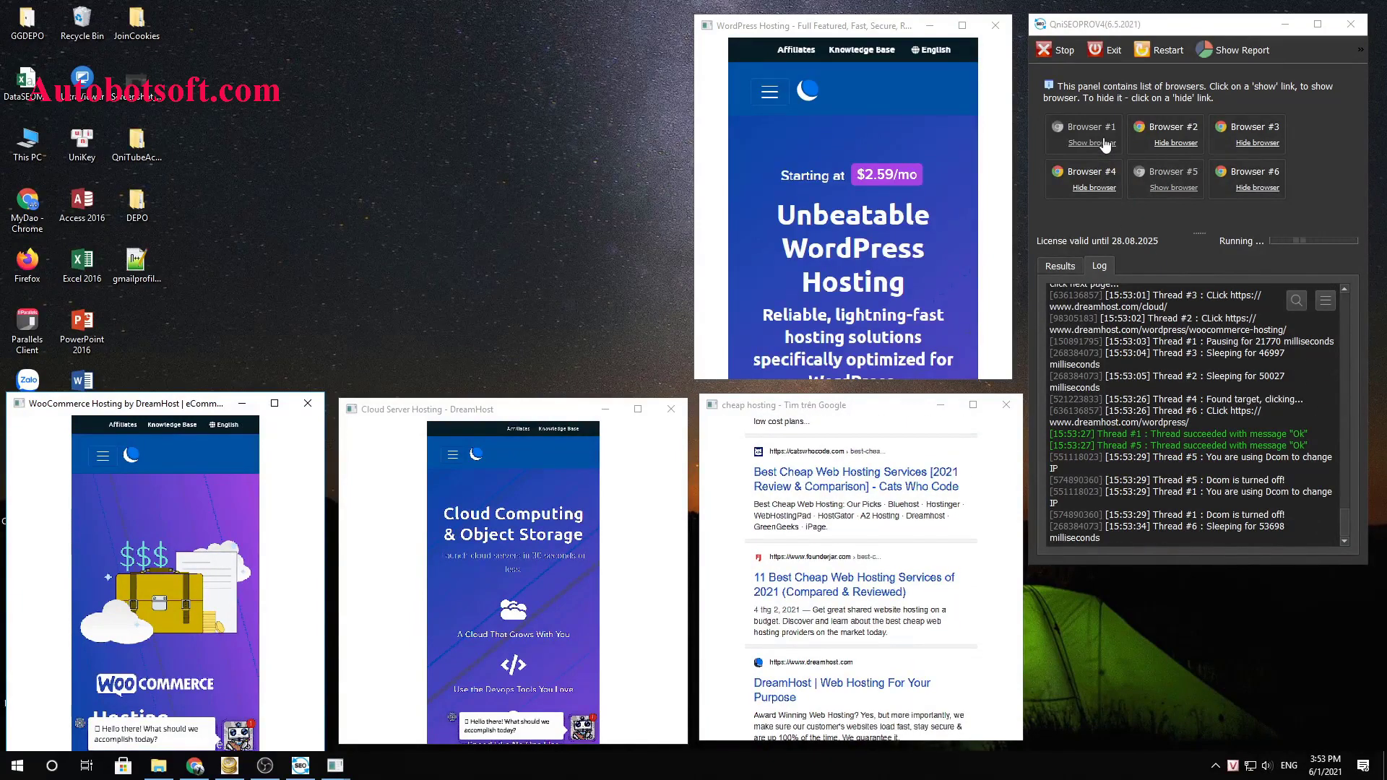
Show Browser #1 and Browser #5 again, and select all addresses in the WebClicked results for review.
left_click(1092, 143)
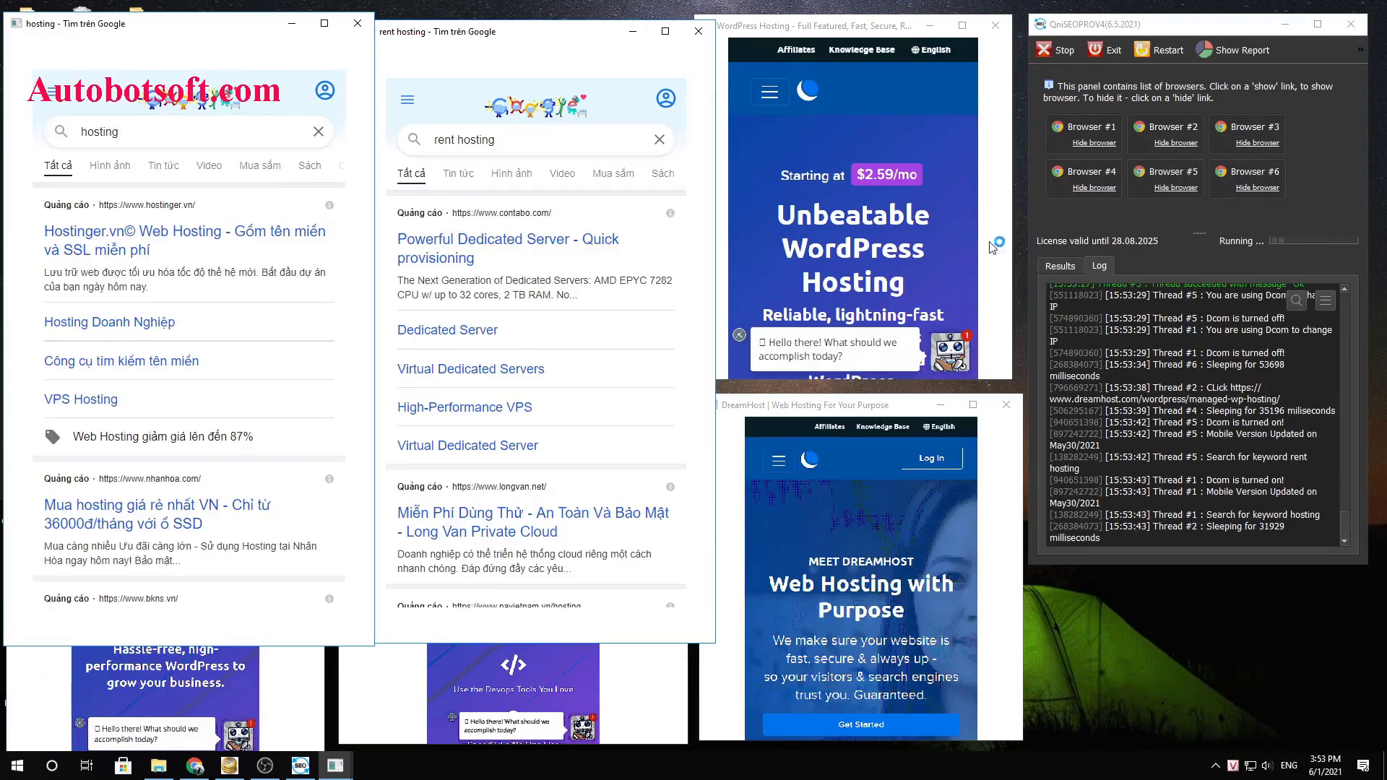
left_click(1061, 265)
scroll(1168, 505, "right", 3)
scroll(1139, 506, "left", 3)
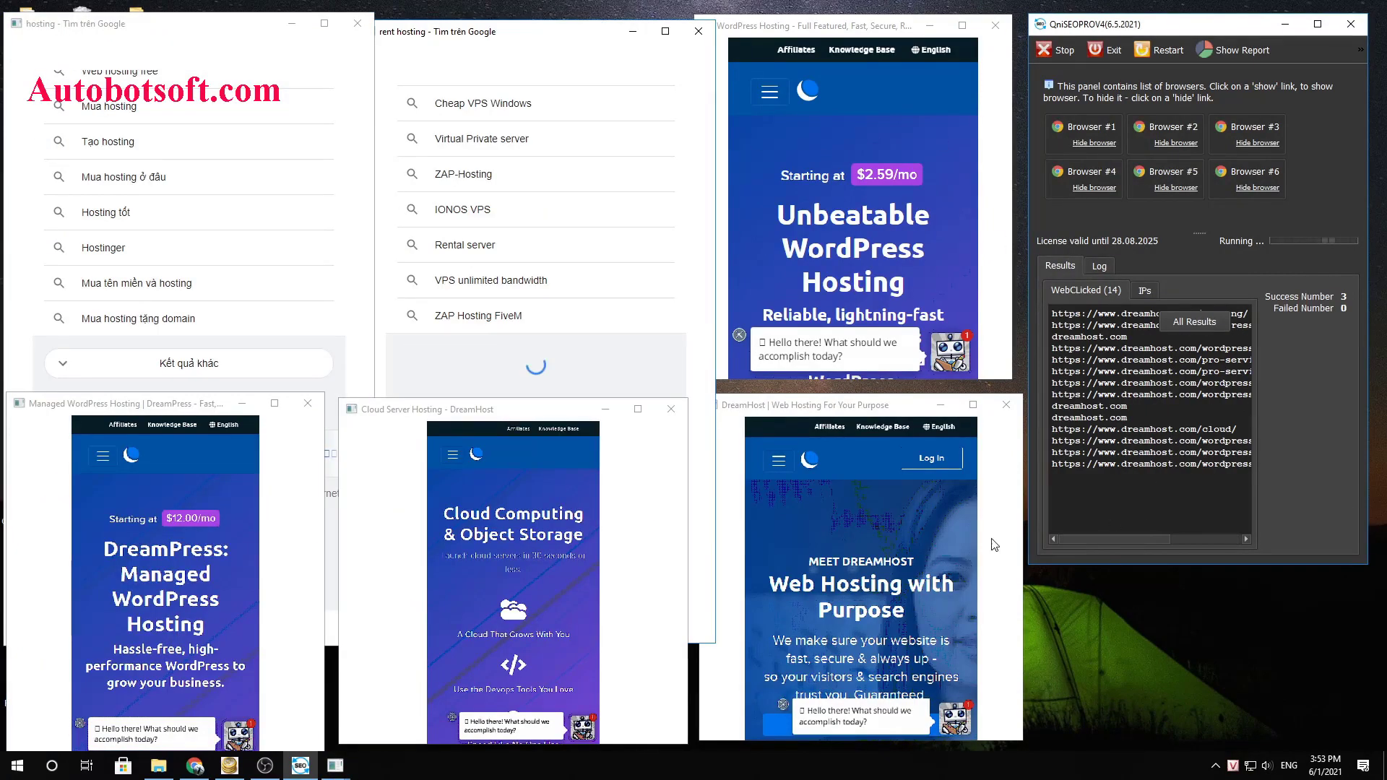
left_click_drag(1119, 471, 1056, 309)
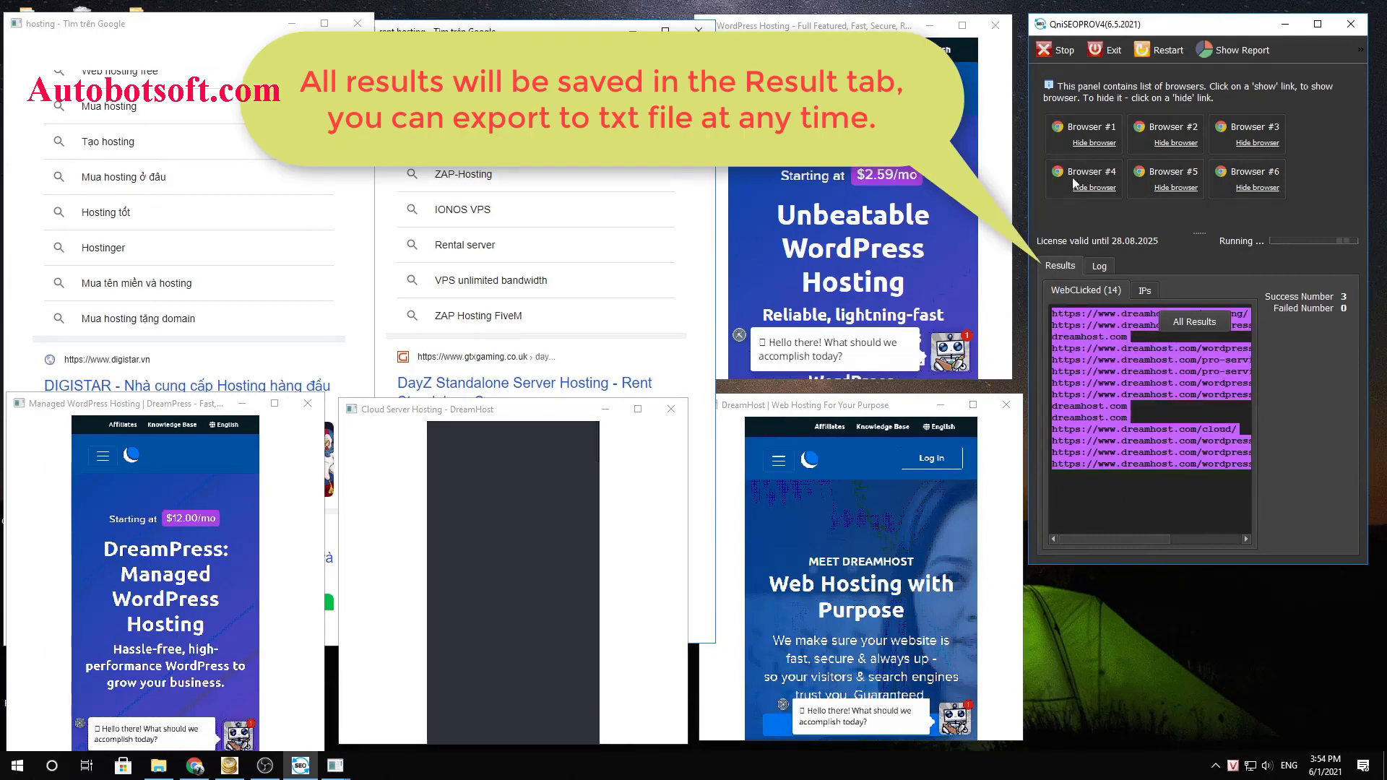
Stop the run, dismiss the script report and exit QniSEOPROV4.
left_click(1058, 50)
left_click(1166, 323)
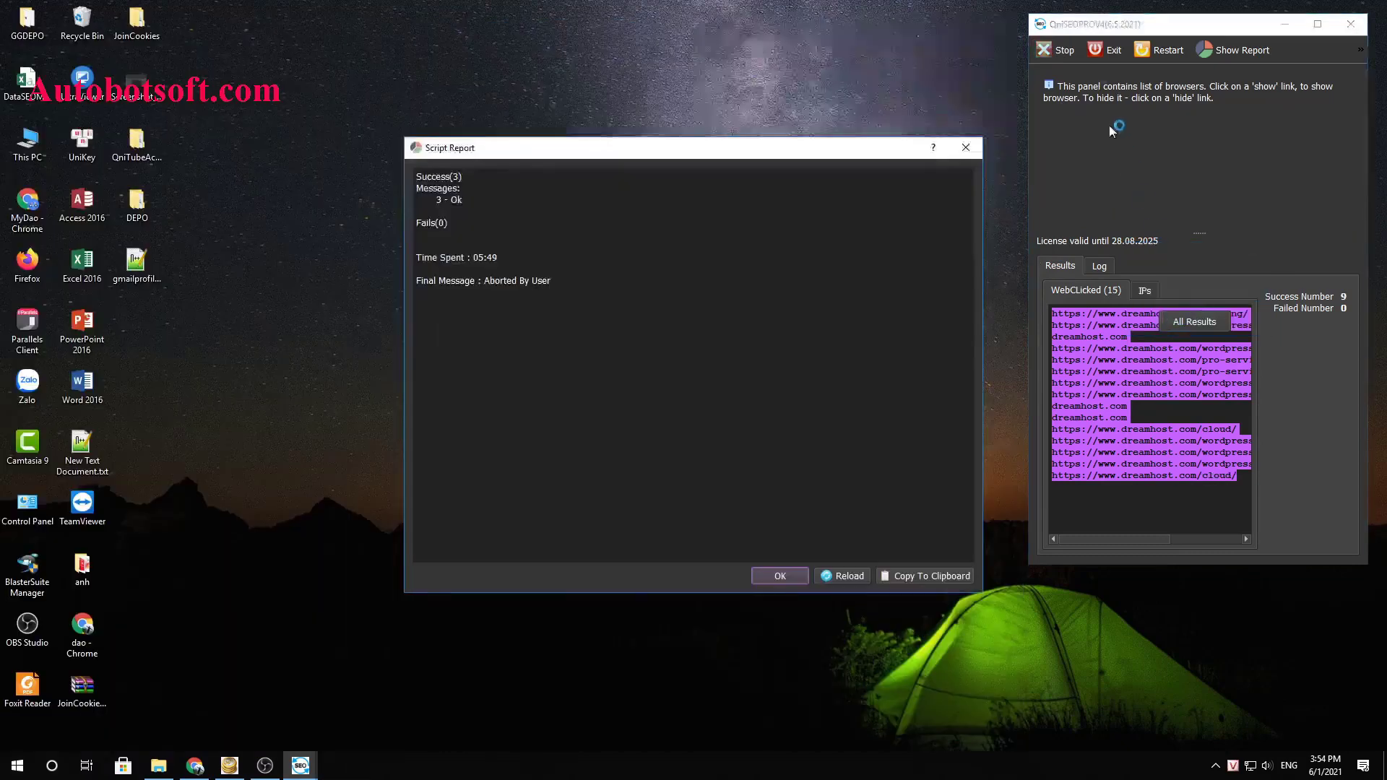
left_click(802, 575)
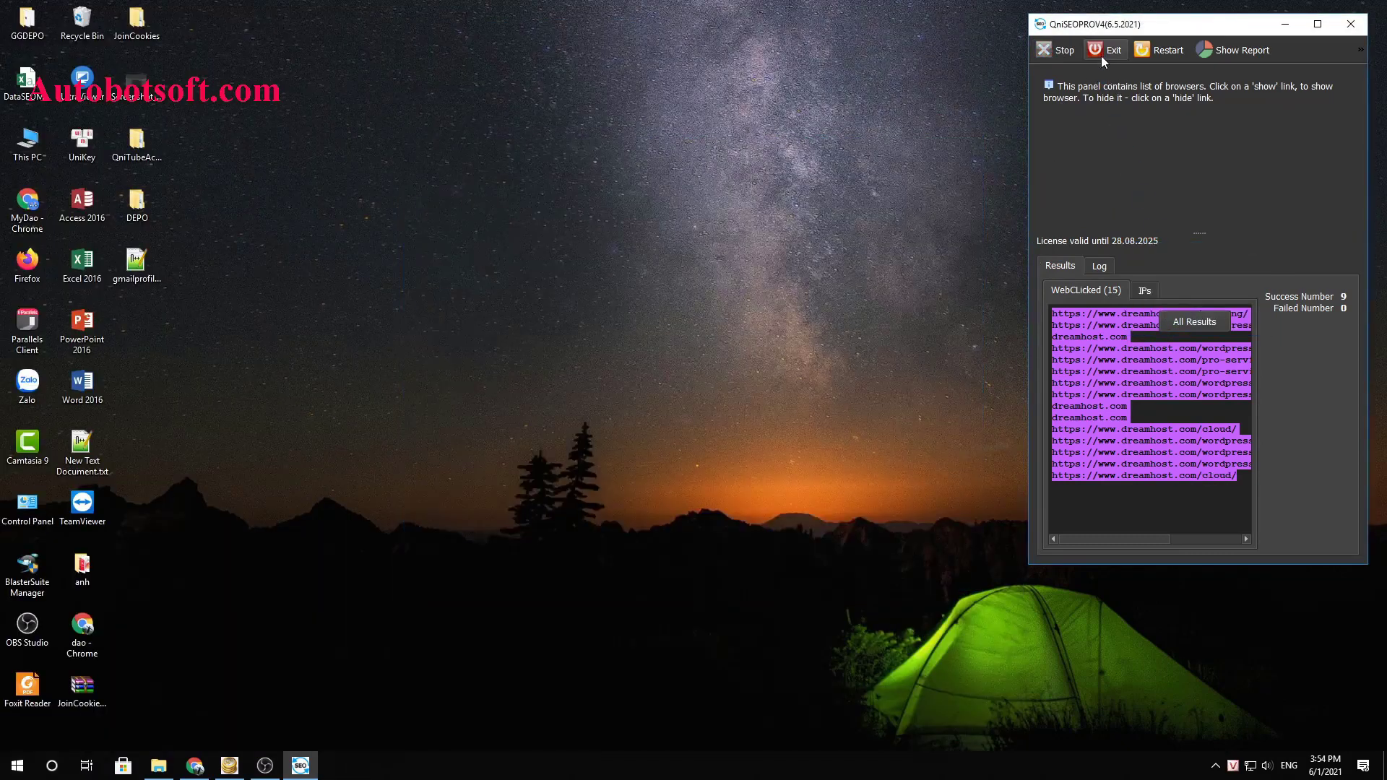
left_click(1103, 52)
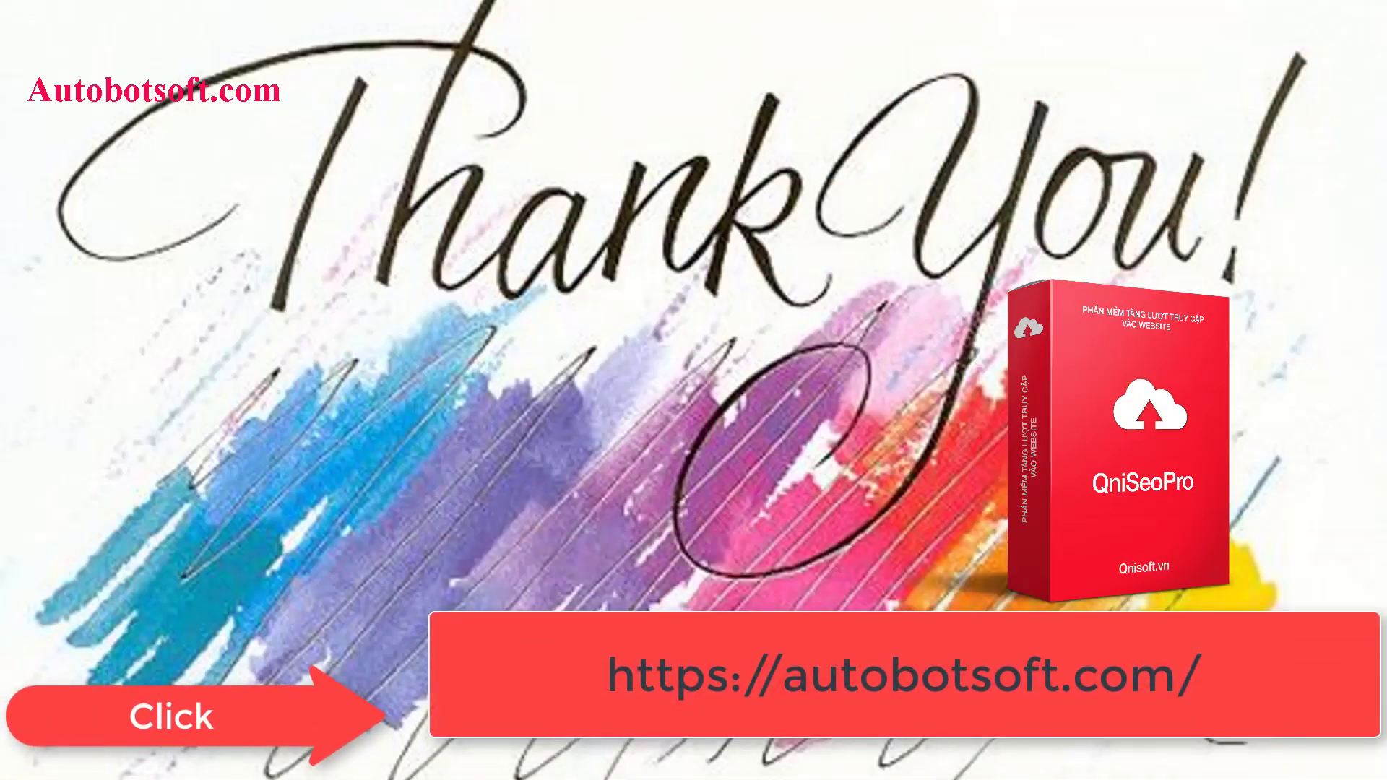